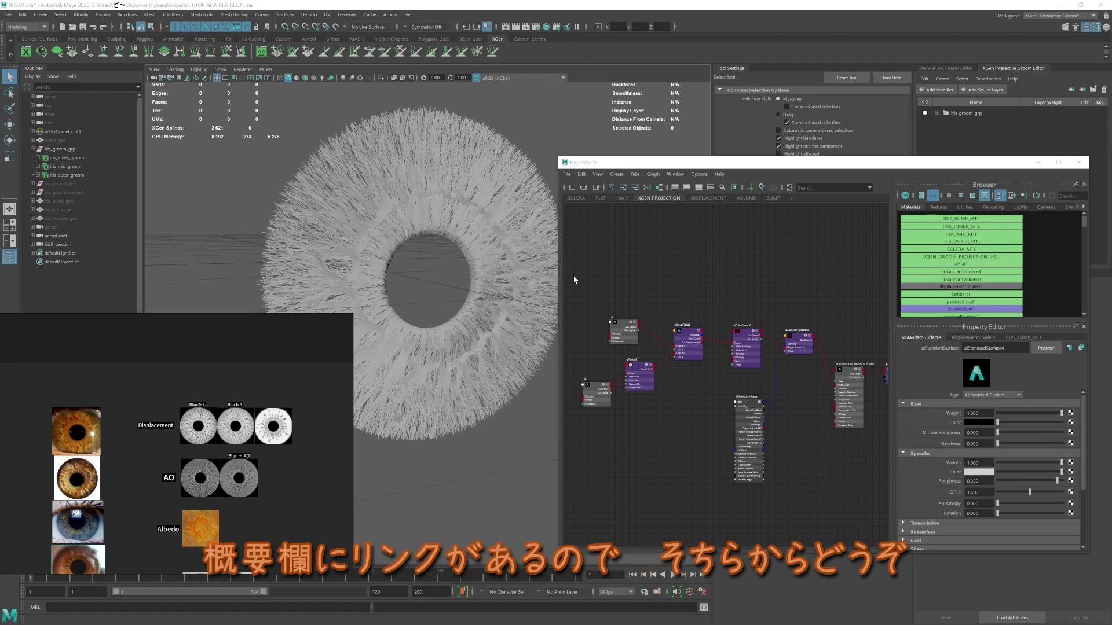
Frame the iris groom, then swap visibility between the displacement plane and bump mesh.
{"action": "left_click", "coordinate": [538, 277]}
{"action": "key", "text": "f"}
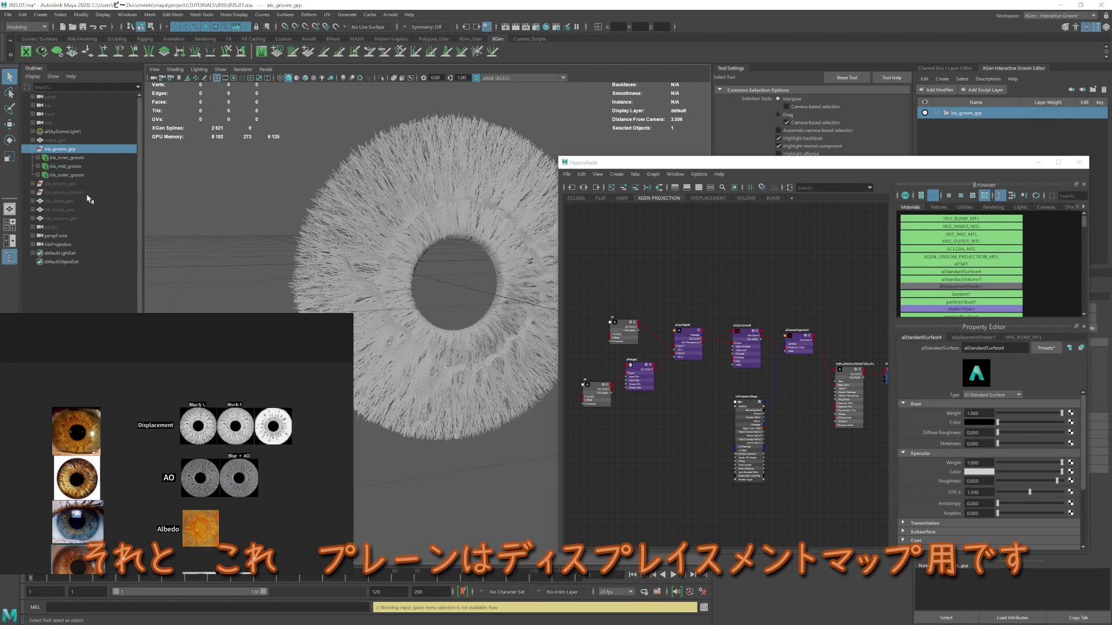
{"action": "left_click", "coordinate": [87, 201]}
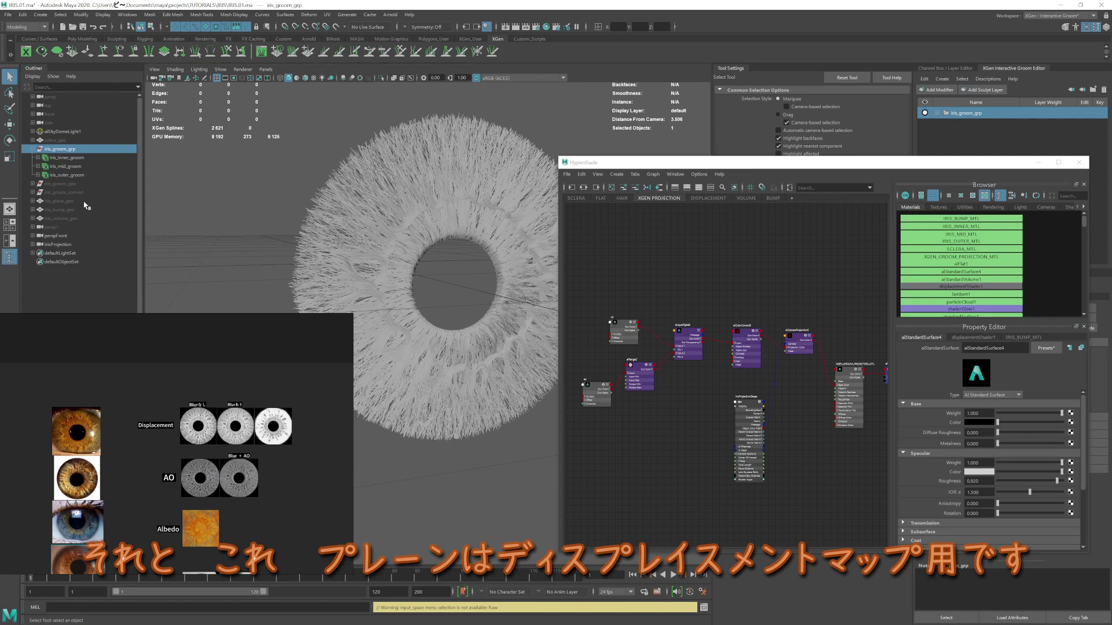
{"action": "key", "text": "shift+h"}
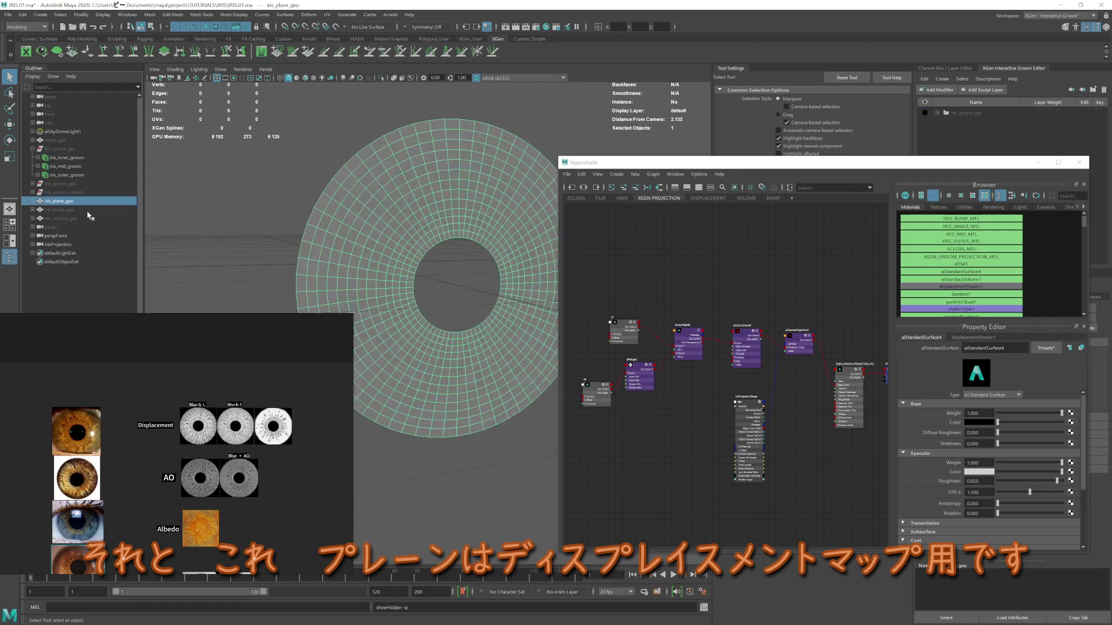
{"action": "left_click", "coordinate": [82, 210]}
{"action": "key", "text": "shift+h"}
{"action": "key", "text": "alt+h"}
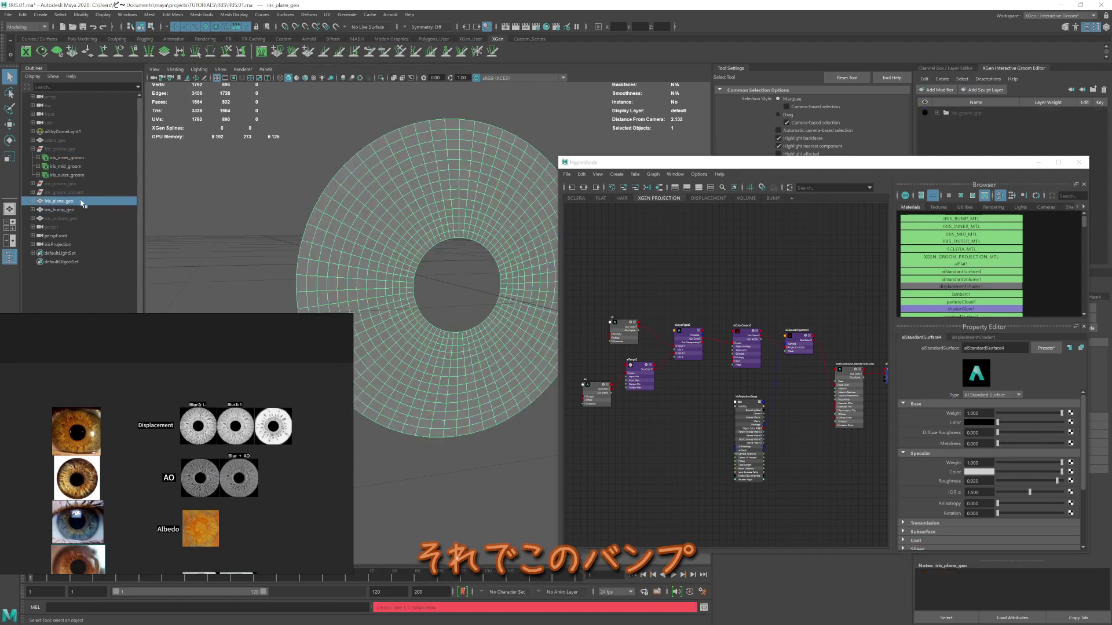
Hide the bump mesh, preview the iris volume mesh obliquely, then show the groom again.
{"action": "left_click", "coordinate": [84, 209], "text": "ctrl"}
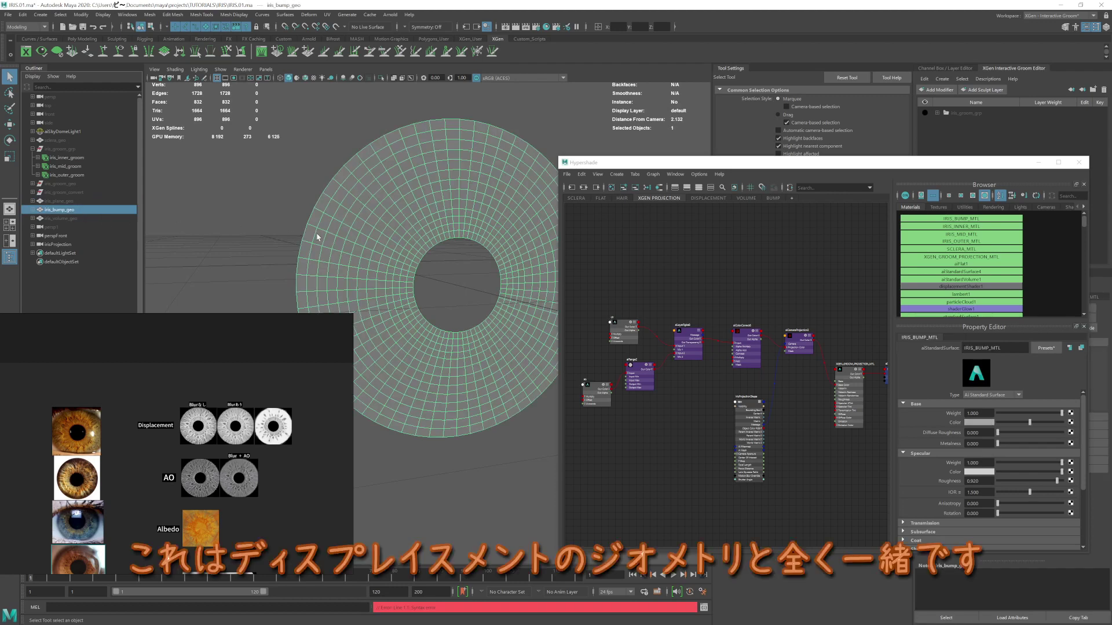
{"action": "key", "text": "ctrl+h"}
{"action": "left_click", "coordinate": [91, 219]}
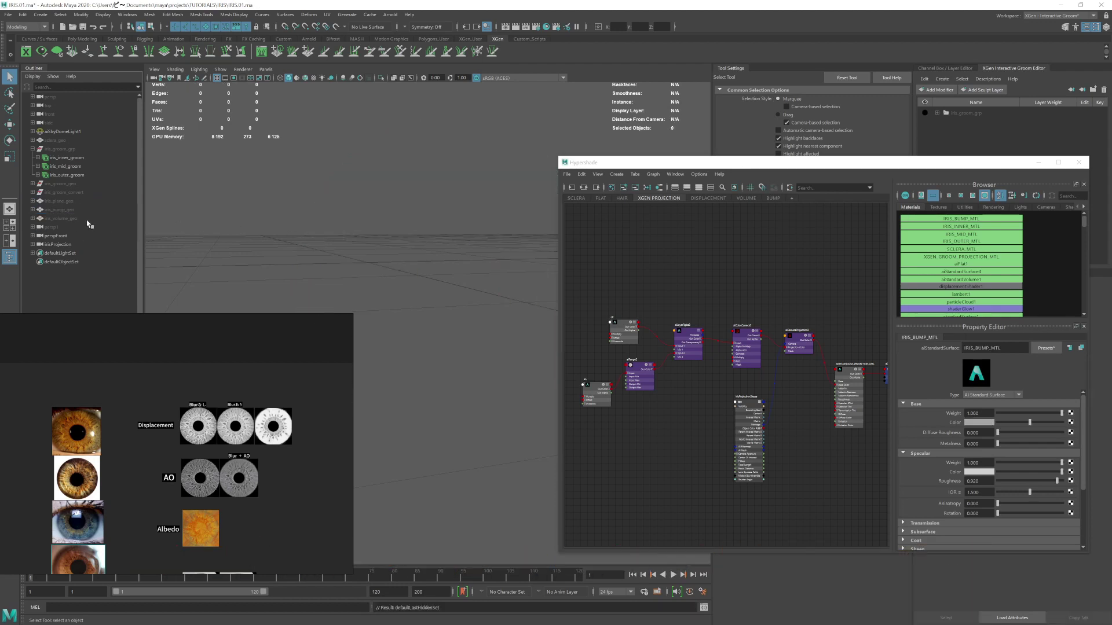
{"action": "key", "text": "shift+h"}
{"action": "mouse_move", "coordinate": [358, 261]}
{"action": "left_mouse_down", "text": "alt"}
{"action": "mouse_move", "coordinate": [391, 261]}
{"action": "mouse_move", "coordinate": [395, 272]}
{"action": "left_mouse_up", "text": "alt"}
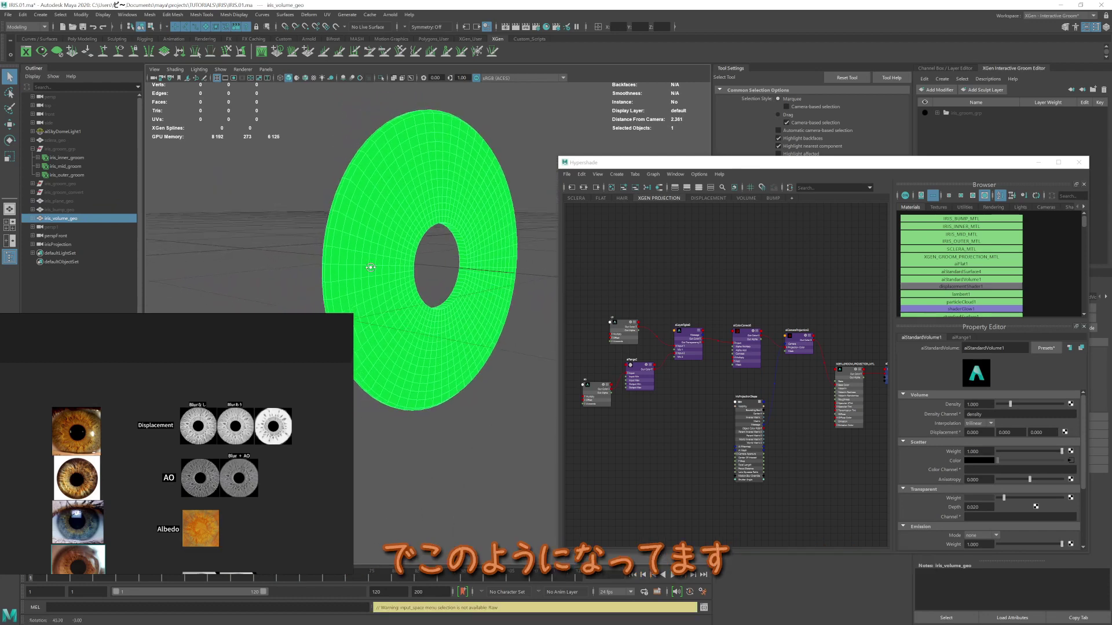
{"action": "key", "text": "ctrl+h"}
{"action": "left_click", "coordinate": [60, 149]}
{"action": "key", "text": "shift+h"}
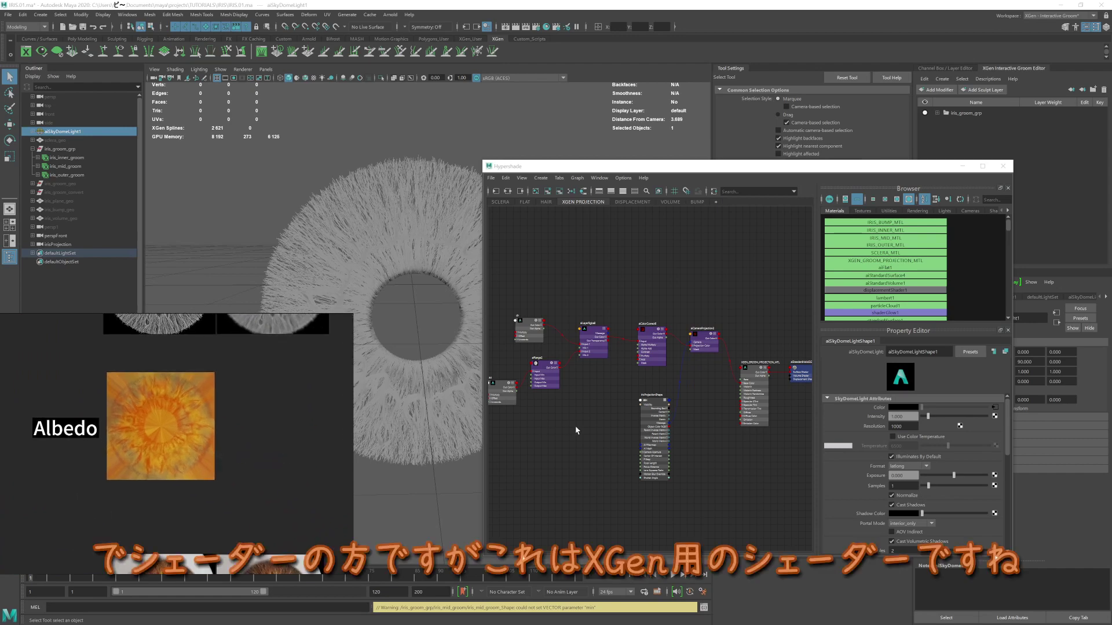
Load XGEN_GROOM_PROJECTION_MTL's settings and pan across its texture nodes, turning the iris edge-on.
{"action": "scroll", "coordinate": [719, 351], "scroll_direction": "up", "scroll_amount": 5}
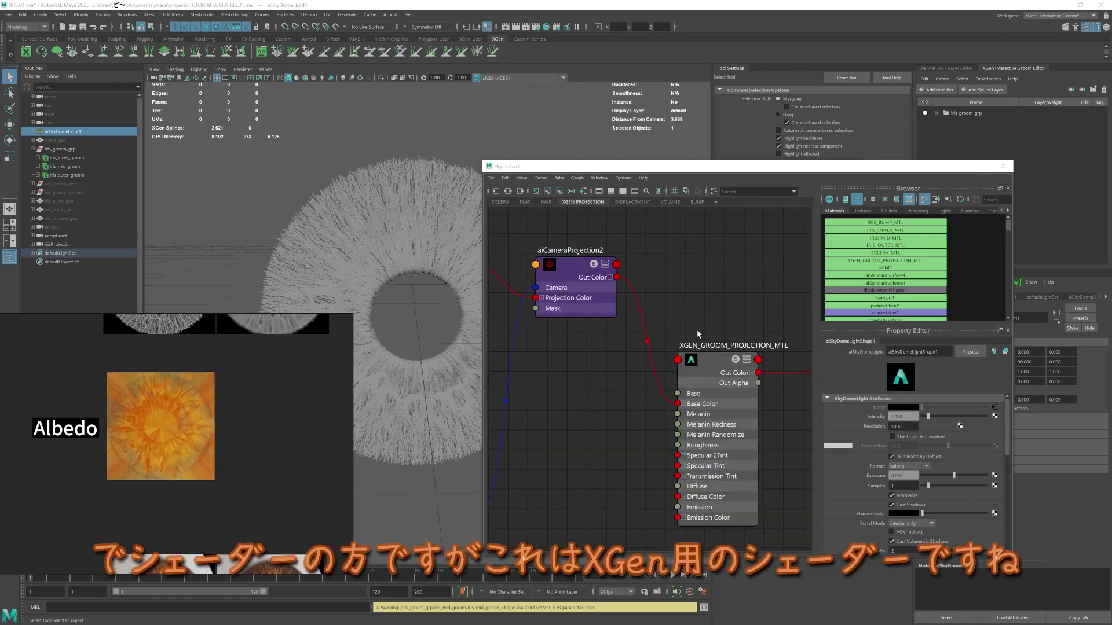
{"action": "scroll", "coordinate": [672, 366], "scroll_direction": "down", "scroll_amount": 2}
{"action": "left_click", "coordinate": [672, 366]}
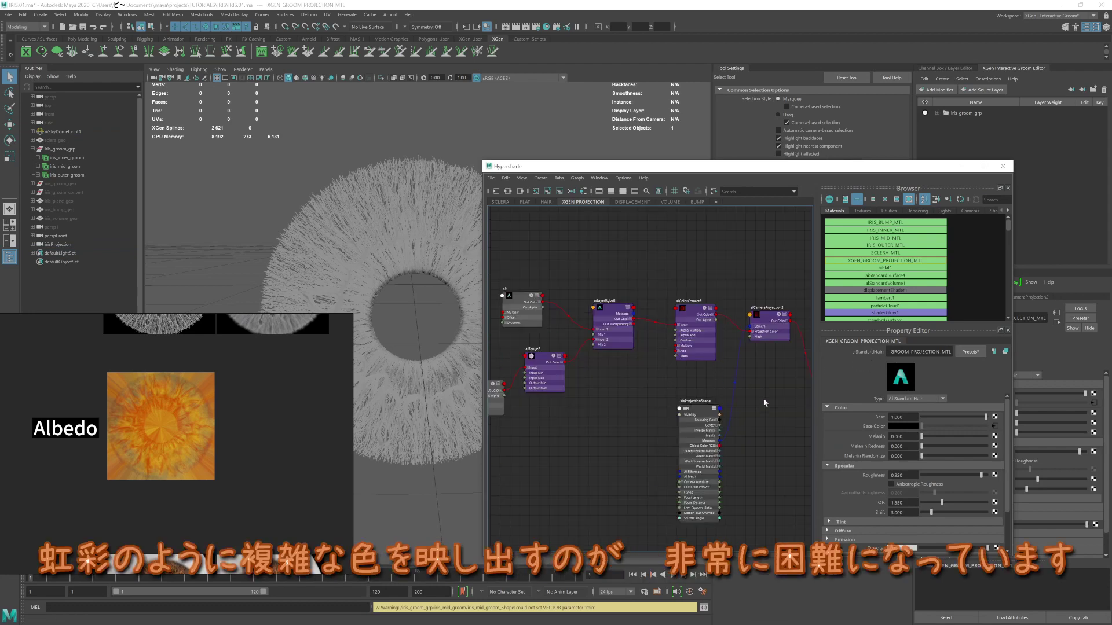
{"action": "middle_click_drag", "start_coordinate": [763, 395], "coordinate": [720, 399], "text": "alt"}
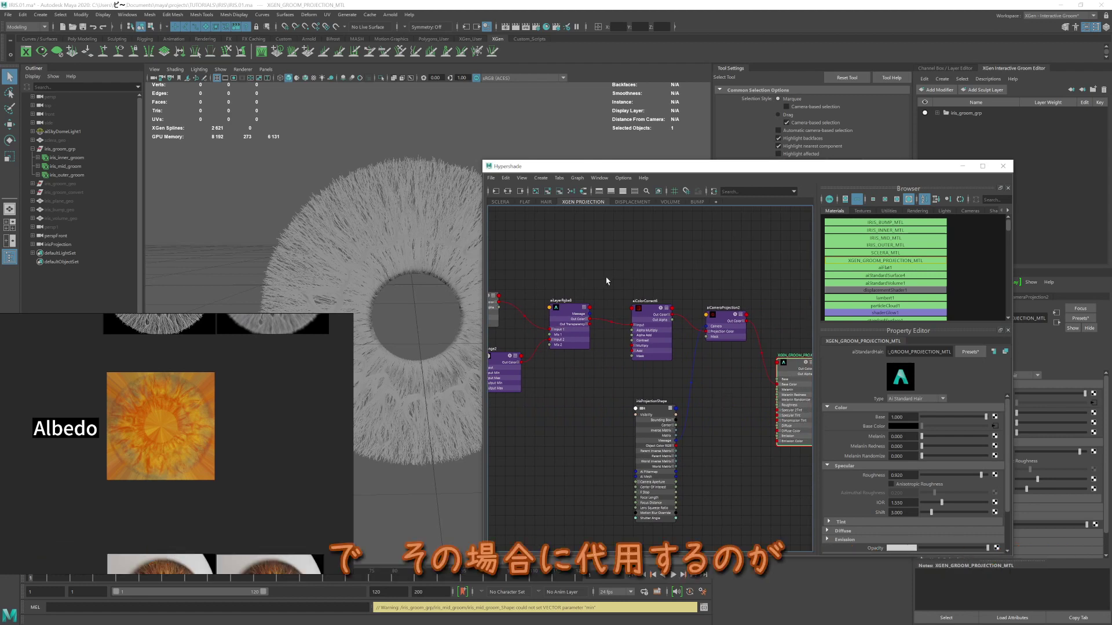
{"action": "middle_click_drag", "start_coordinate": [588, 282], "coordinate": [661, 272]}
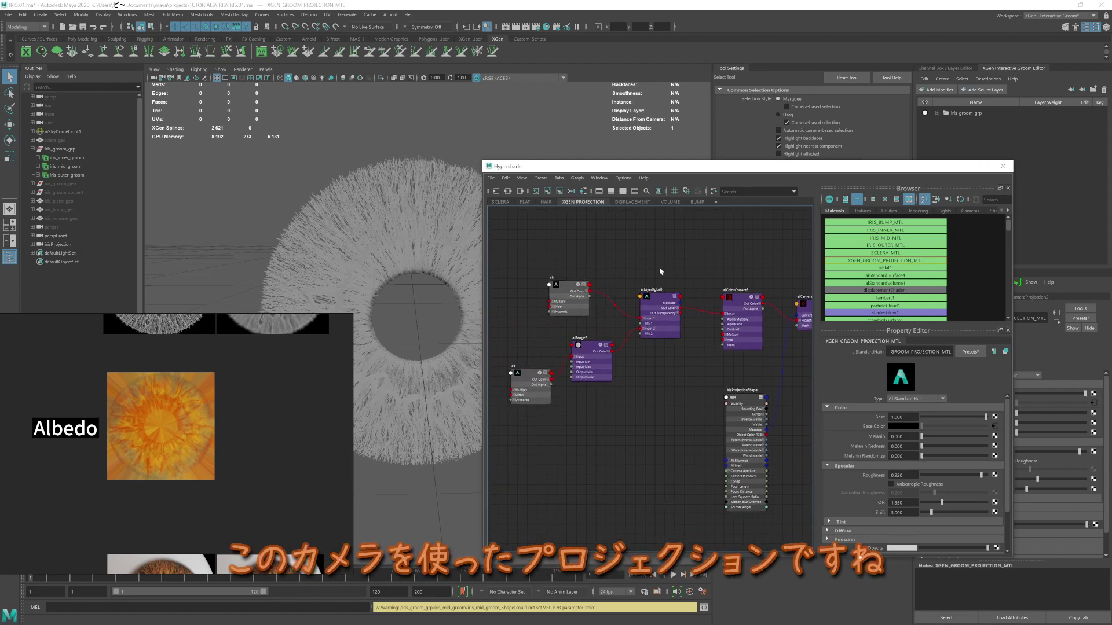
{"action": "mouse_move", "coordinate": [440, 151]}
{"action": "left_mouse_down", "text": "alt"}
{"action": "mouse_move", "coordinate": [663, 145]}
{"action": "mouse_move", "coordinate": [795, 206]}
{"action": "left_mouse_up", "text": "alt"}
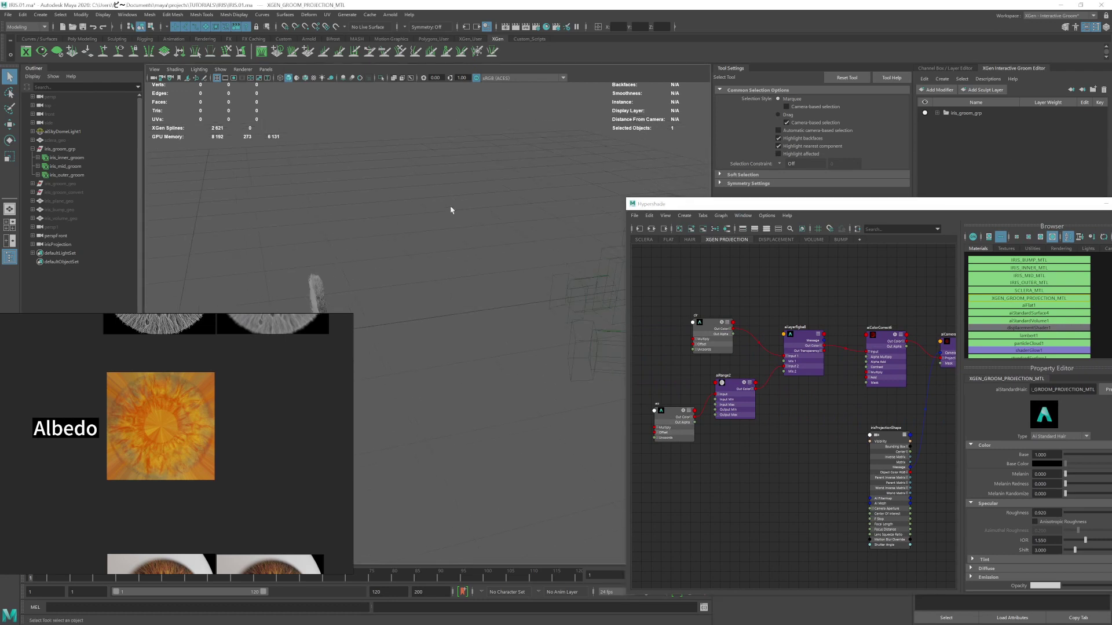
Select the irisProjection camera and rearrange the clr, aiRange2 and ao texture nodes.
{"action": "left_click", "coordinate": [507, 245]}
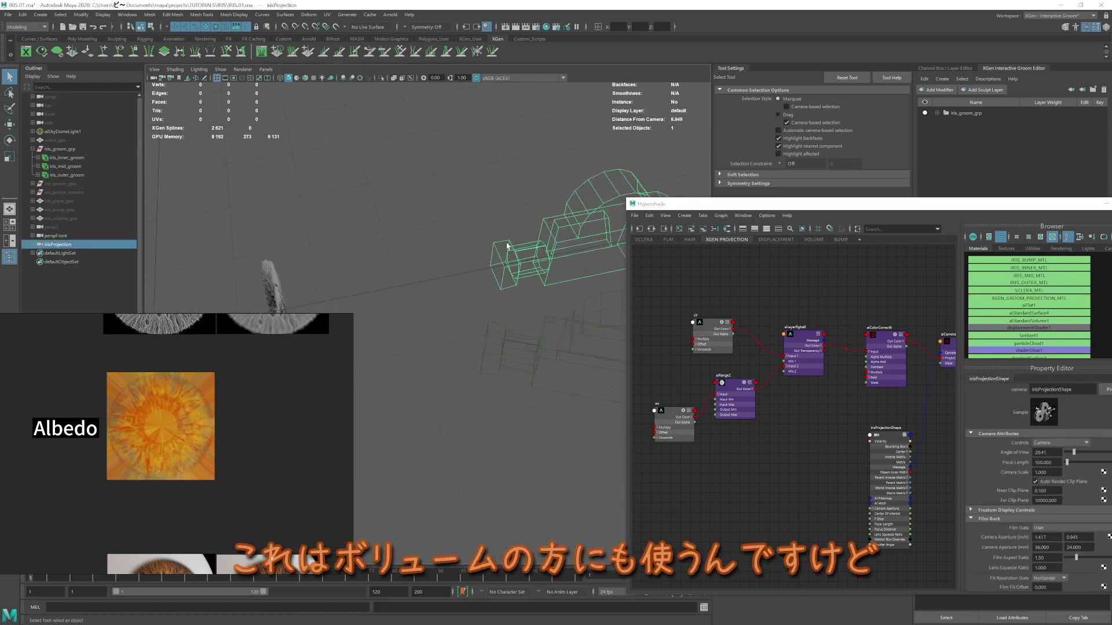
{"action": "left_click_drag", "start_coordinate": [487, 247], "coordinate": [469, 243], "text": "alt"}
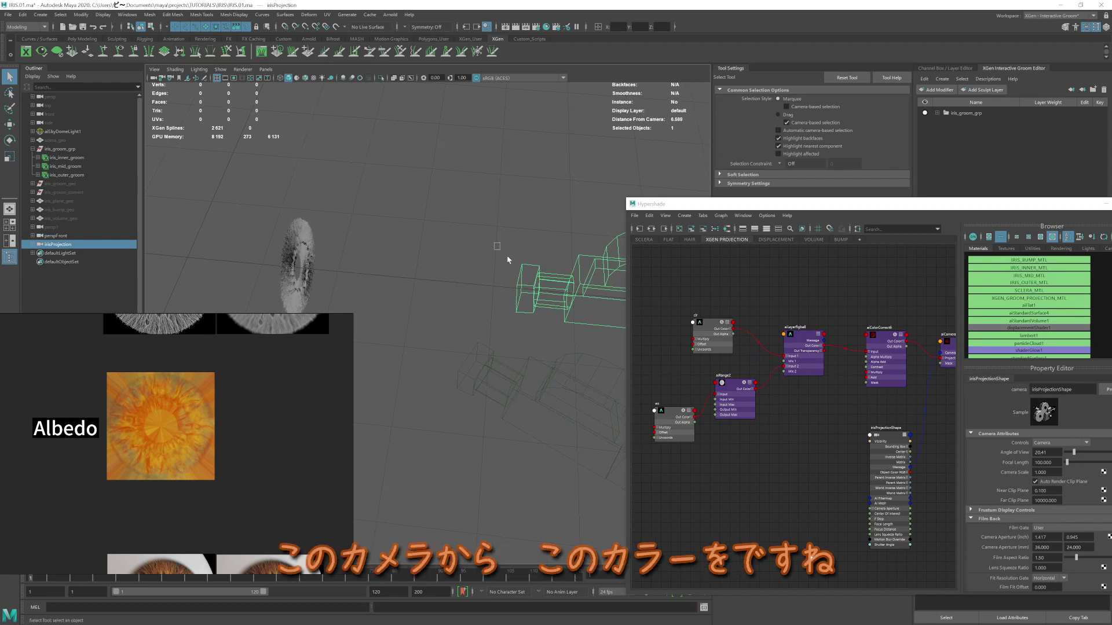
{"action": "left_click", "coordinate": [724, 349]}
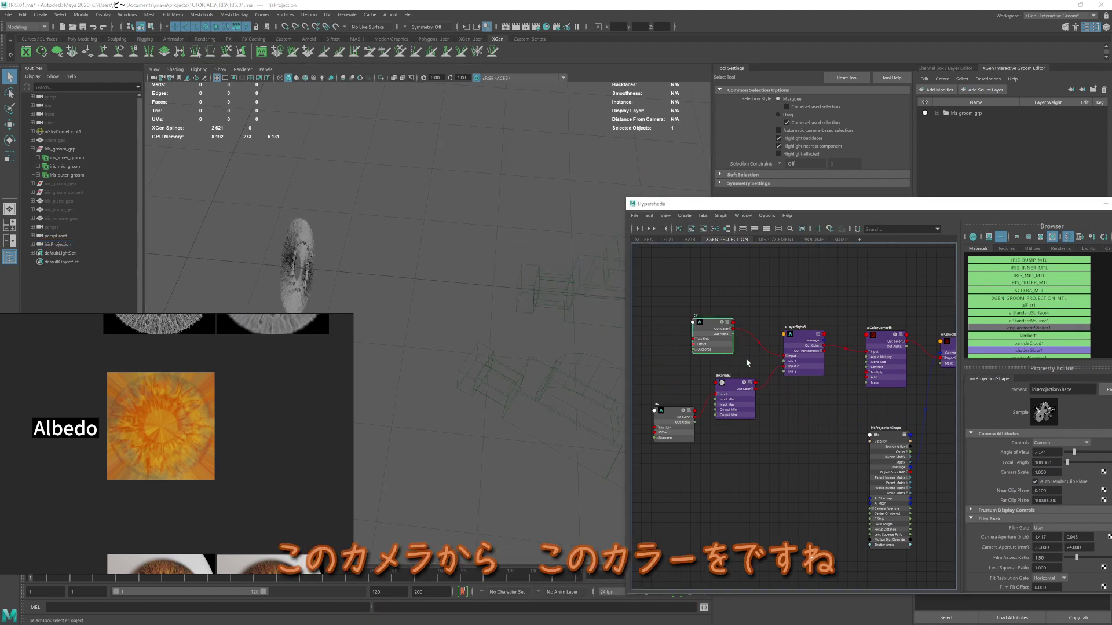
{"action": "scroll", "coordinate": [724, 348], "scroll_direction": "up", "scroll_amount": 2}
{"action": "middle_click_drag", "start_coordinate": [724, 348], "coordinate": [726, 317], "text": "alt"}
{"action": "left_click_drag", "start_coordinate": [726, 317], "coordinate": [726, 305]}
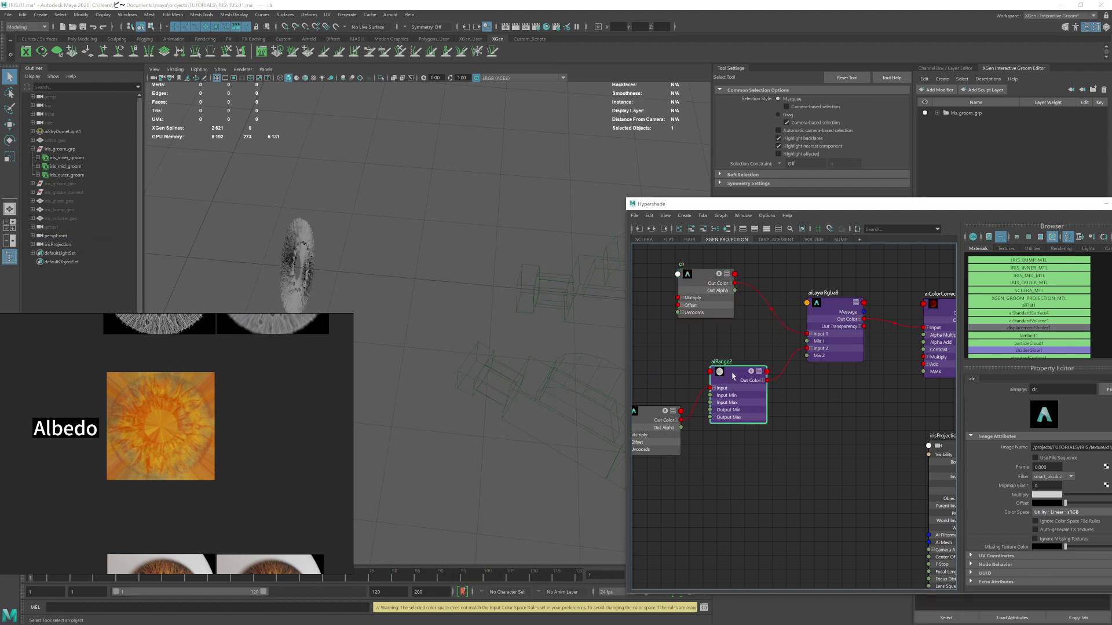
{"action": "left_click_drag", "start_coordinate": [723, 376], "coordinate": [753, 387]}
{"action": "left_click_drag", "start_coordinate": [655, 409], "coordinate": [677, 380]}
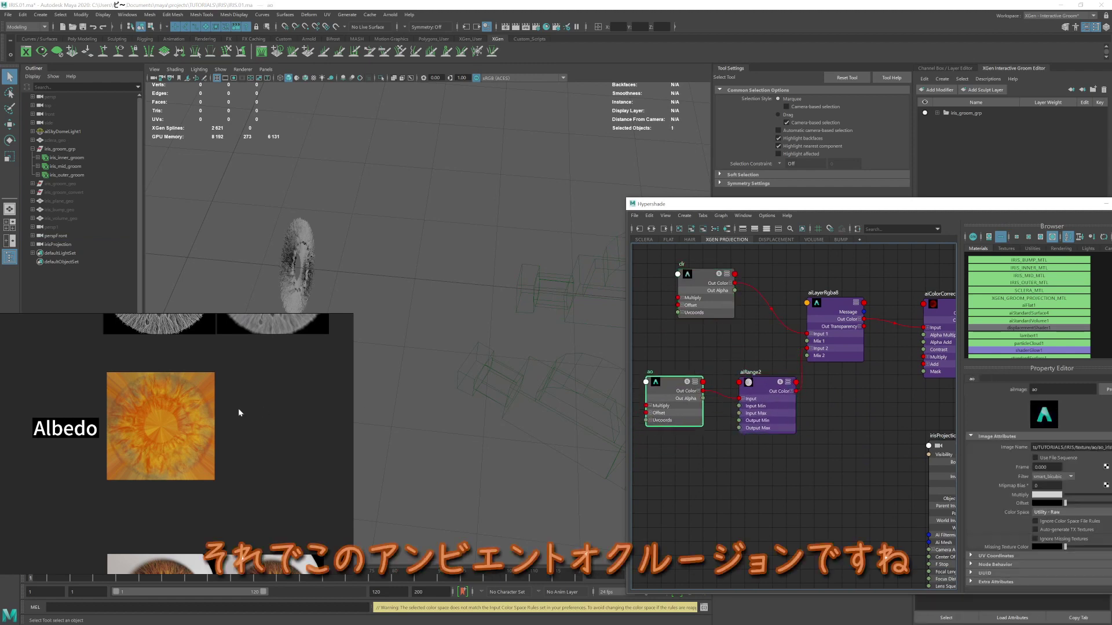
Inspect the aiLayerRgba8 layer-merge settings.
{"action": "scroll", "coordinate": [237, 408], "scroll_direction": "down", "scroll_amount": 3}
{"action": "scroll", "coordinate": [245, 445], "scroll_direction": "up", "scroll_amount": 2}
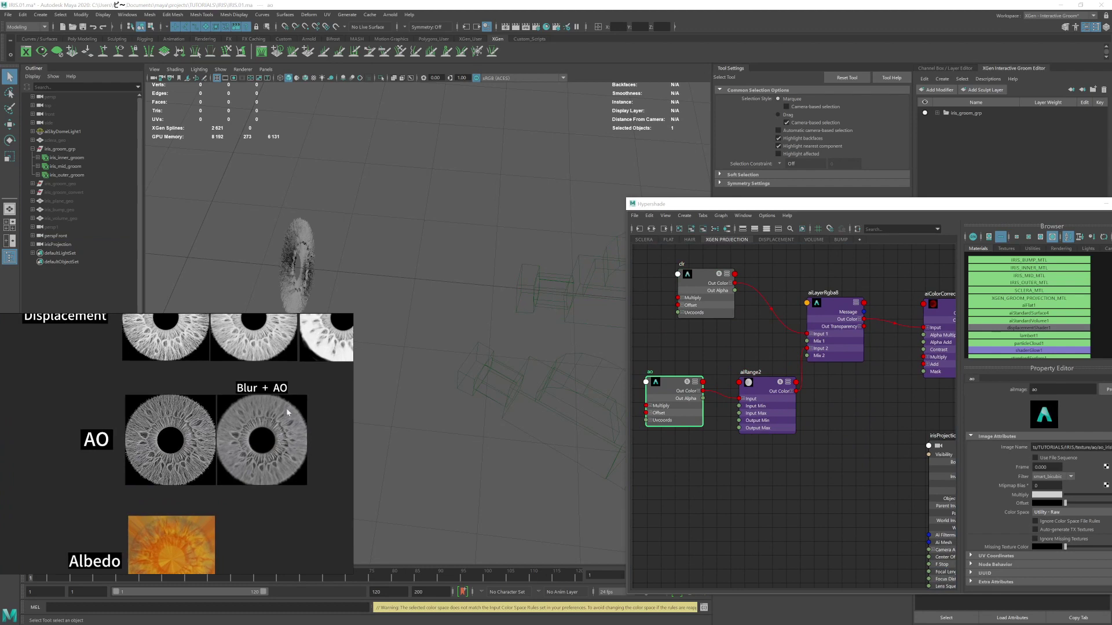
{"action": "middle_click_drag", "start_coordinate": [785, 385], "coordinate": [694, 426], "text": "alt"}
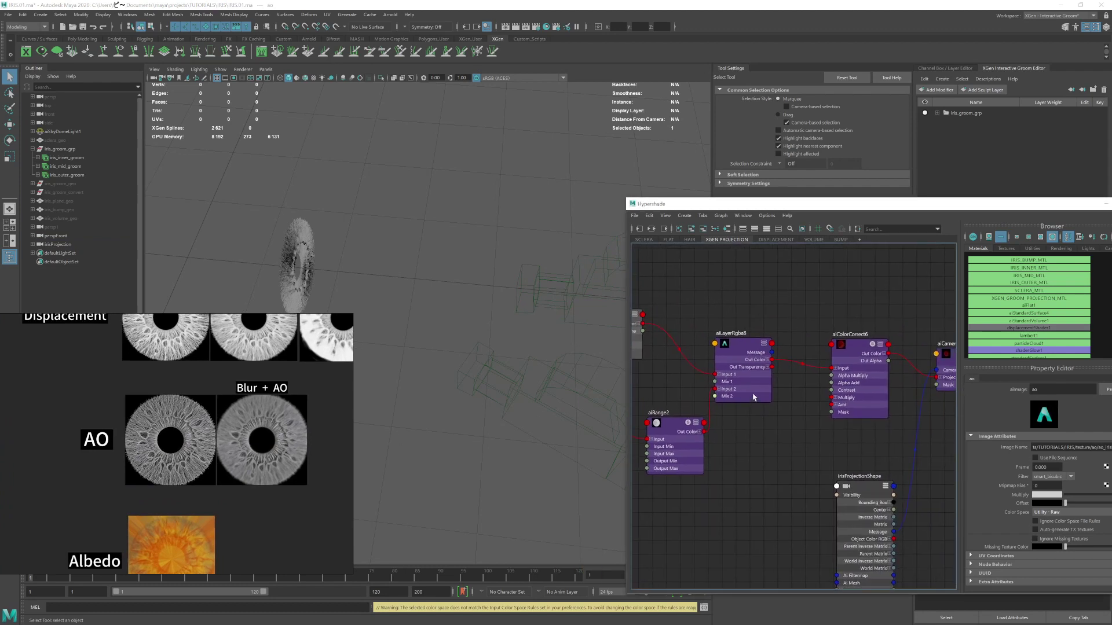
{"action": "left_click", "coordinate": [746, 353]}
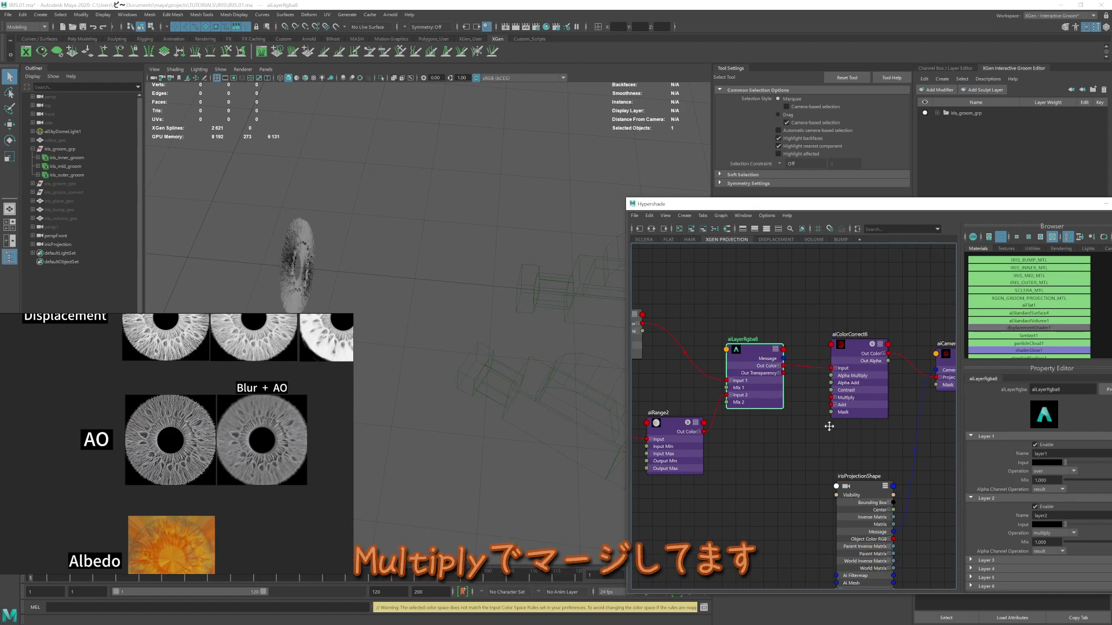
{"action": "middle_click_drag", "start_coordinate": [875, 435], "coordinate": [838, 434], "text": "alt"}
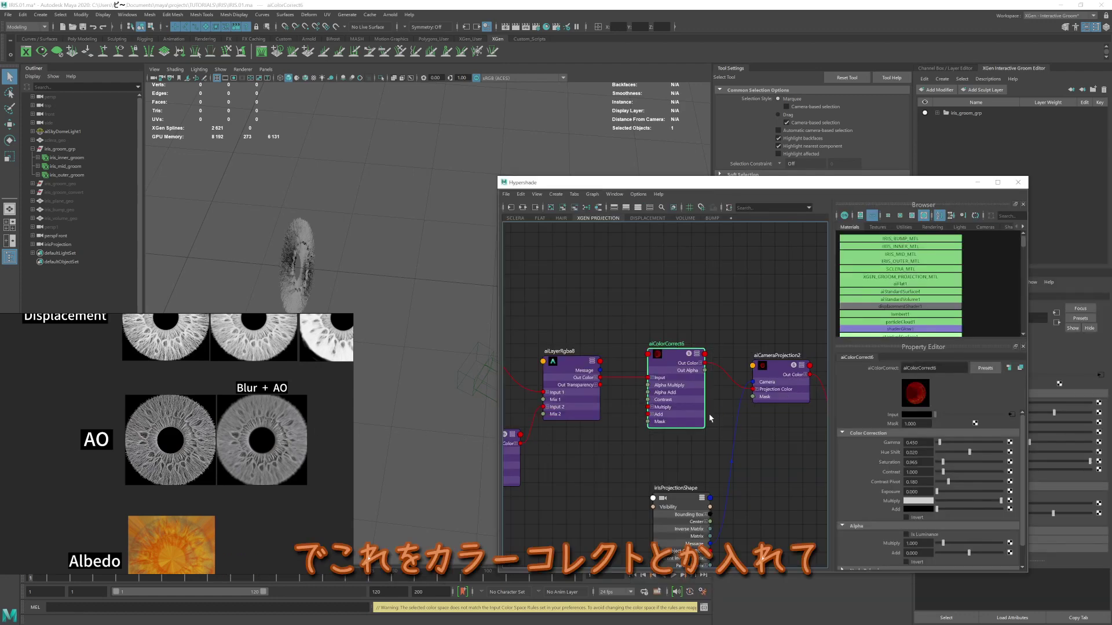
Check aiColorCorrect6's gamma value and move aiCameraProjection2 down into place.
{"action": "middle_click_drag", "start_coordinate": [722, 419], "coordinate": [634, 413], "text": "alt"}
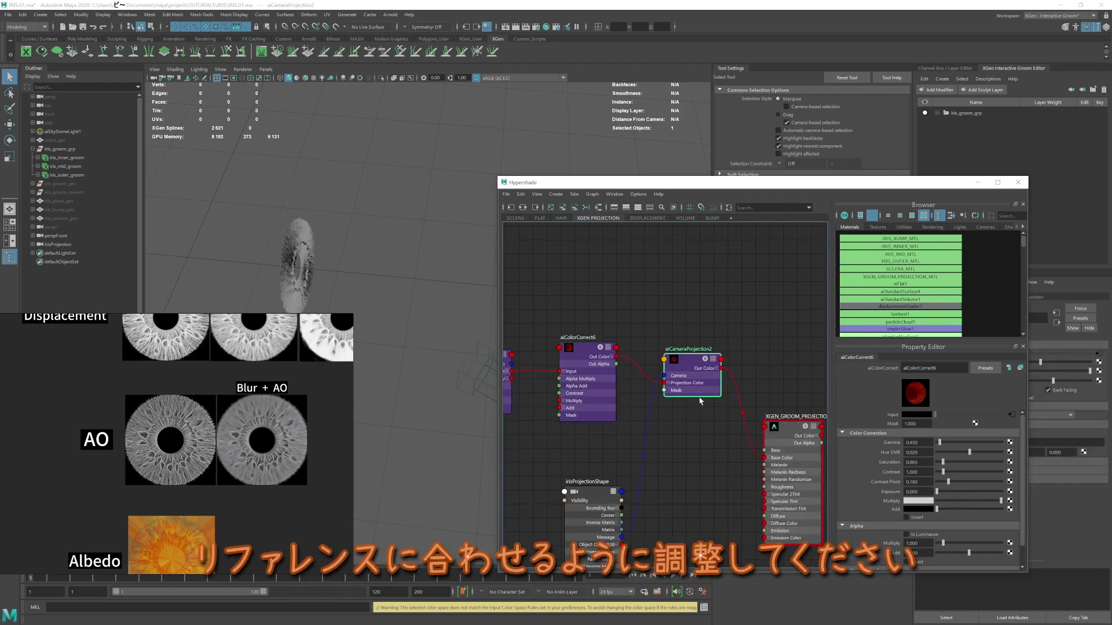
{"action": "left_click_drag", "start_coordinate": [699, 393], "coordinate": [700, 419]}
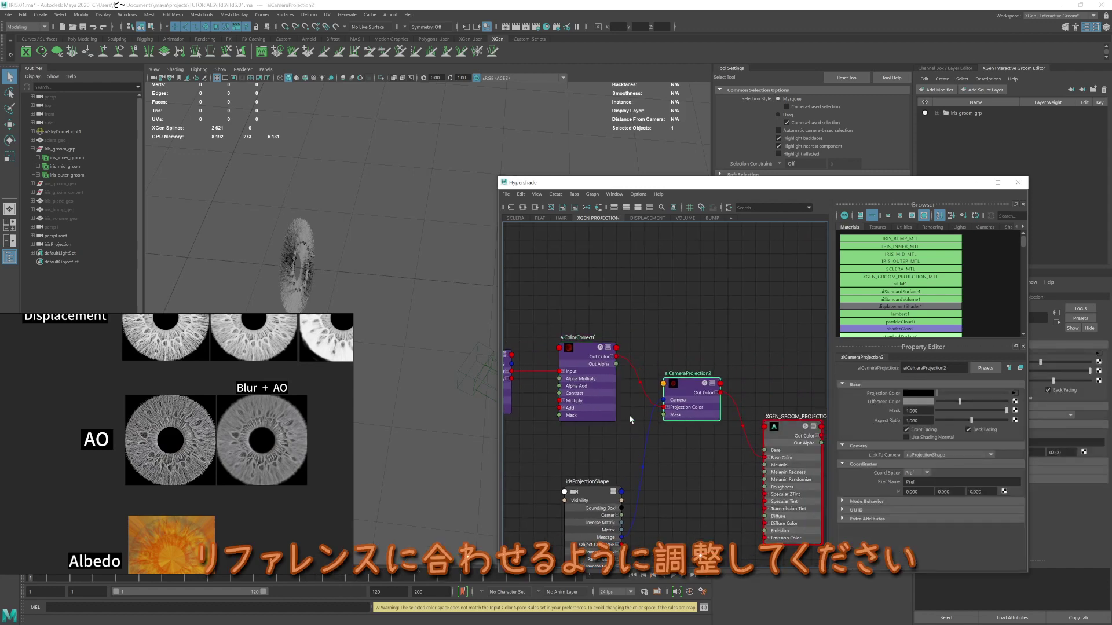
{"action": "left_click", "coordinate": [608, 416]}
{"action": "left_click", "coordinate": [918, 442]}
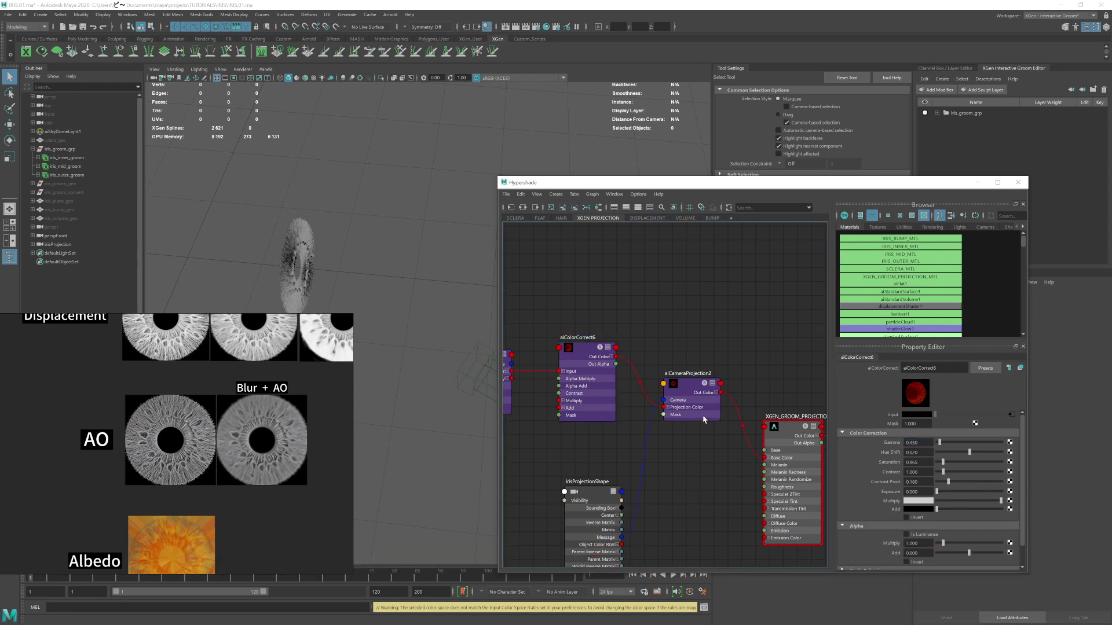
{"action": "left_click", "coordinate": [692, 402]}
{"action": "middle_click_drag", "start_coordinate": [706, 455], "coordinate": [735, 416], "text": "alt"}
{"action": "left_click_drag", "start_coordinate": [697, 355], "coordinate": [697, 365]}
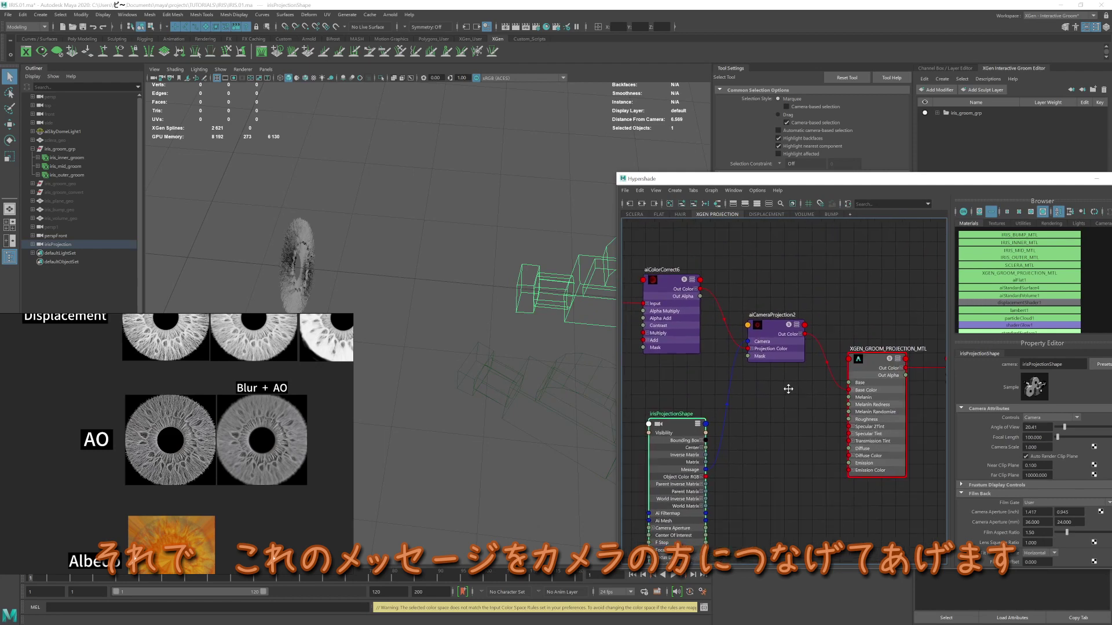
Review aiCameraProjection2's camera link without changing it, then inspect XGEN_GROOM_PROJECTION_MTL.
{"action": "left_click", "coordinate": [784, 350]}
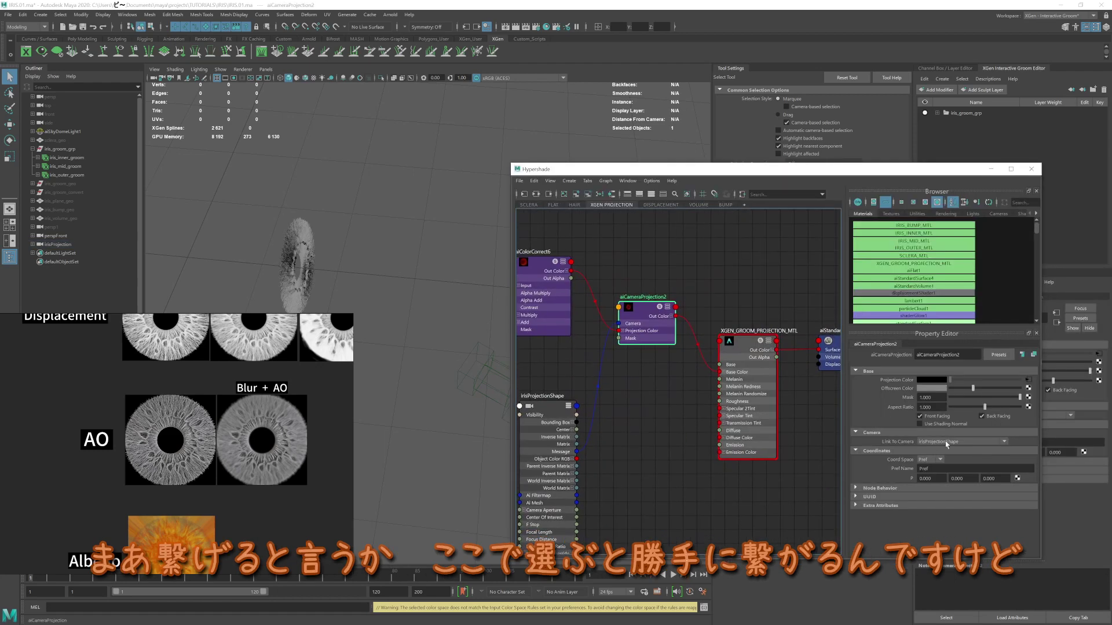
{"action": "left_click", "coordinate": [947, 442]}
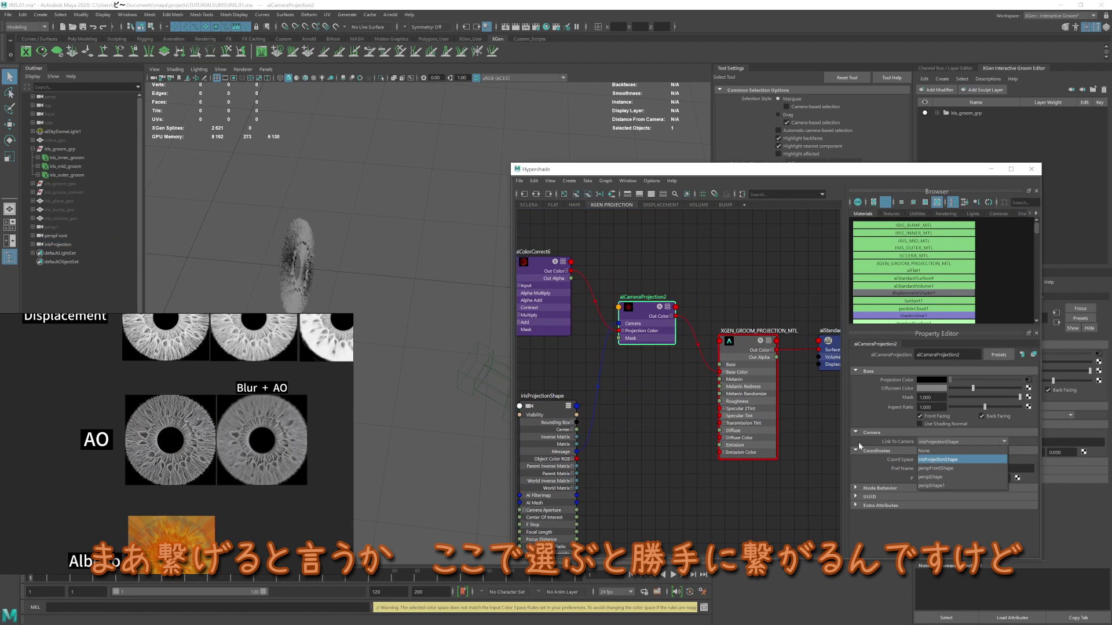
{"action": "left_click", "coordinate": [678, 322]}
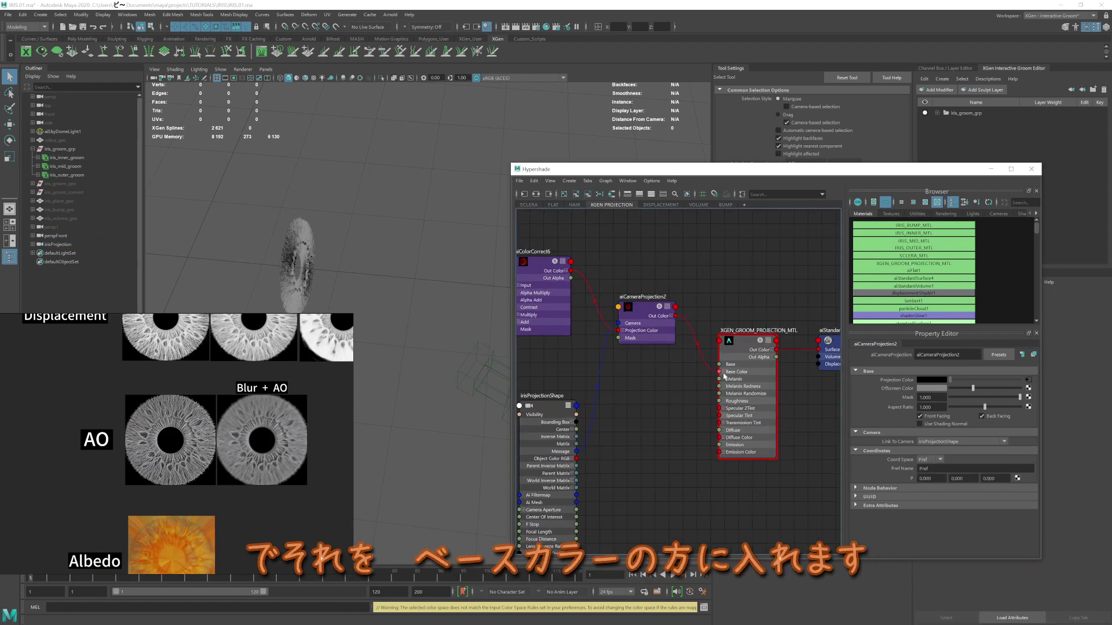
{"action": "left_click", "coordinate": [757, 377]}
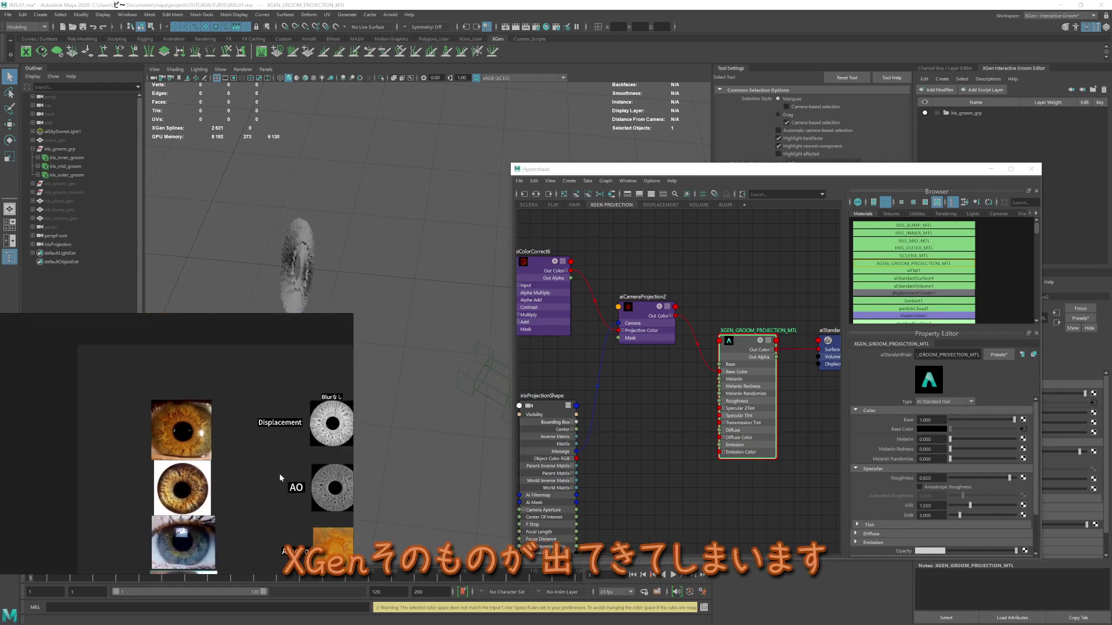
Switch to the displacement network and inspect the iris standard surface shader.
{"action": "left_click", "coordinate": [652, 207]}
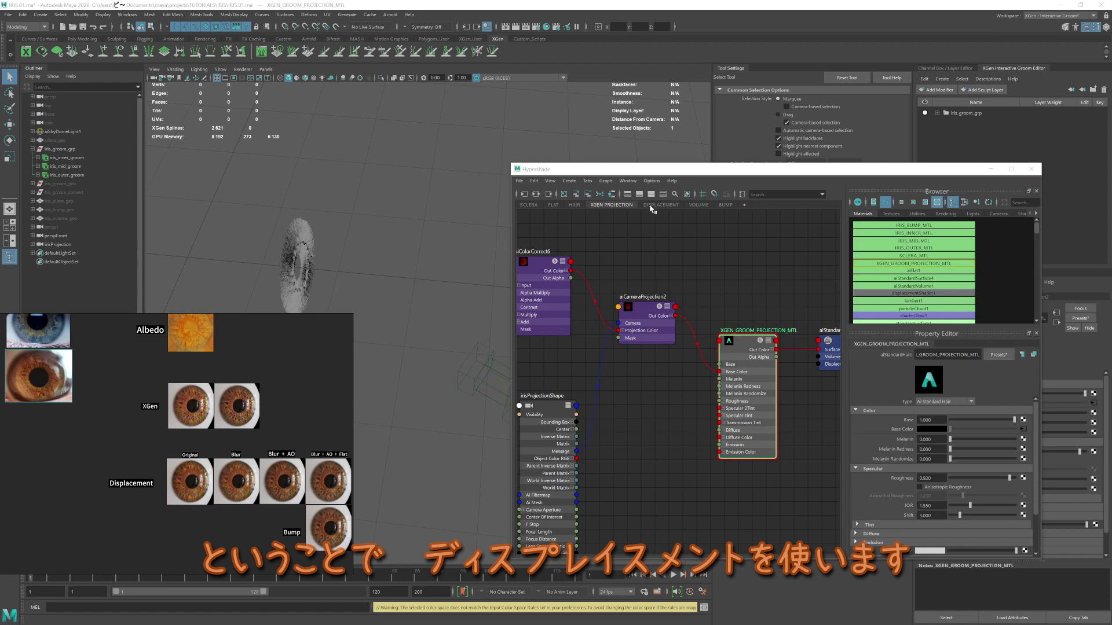
{"action": "scroll", "coordinate": [752, 399], "scroll_direction": "up", "scroll_amount": 3}
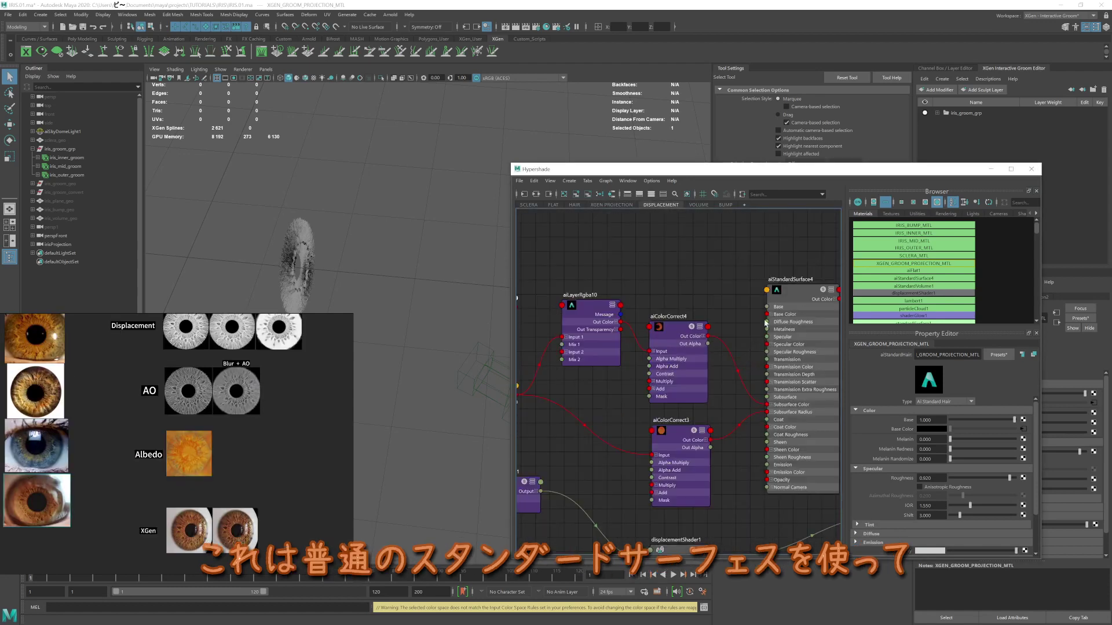
{"action": "left_click", "coordinate": [805, 348]}
{"action": "middle_click_drag", "start_coordinate": [666, 282], "coordinate": [694, 265]}
{"action": "scroll", "coordinate": [695, 265], "scroll_direction": "down", "scroll_amount": 2}
Inspect plusMinusAverage1, multiplyDivide1 and the dsp_BLURmembrane displacement texture.
{"action": "left_click", "coordinate": [645, 416]}
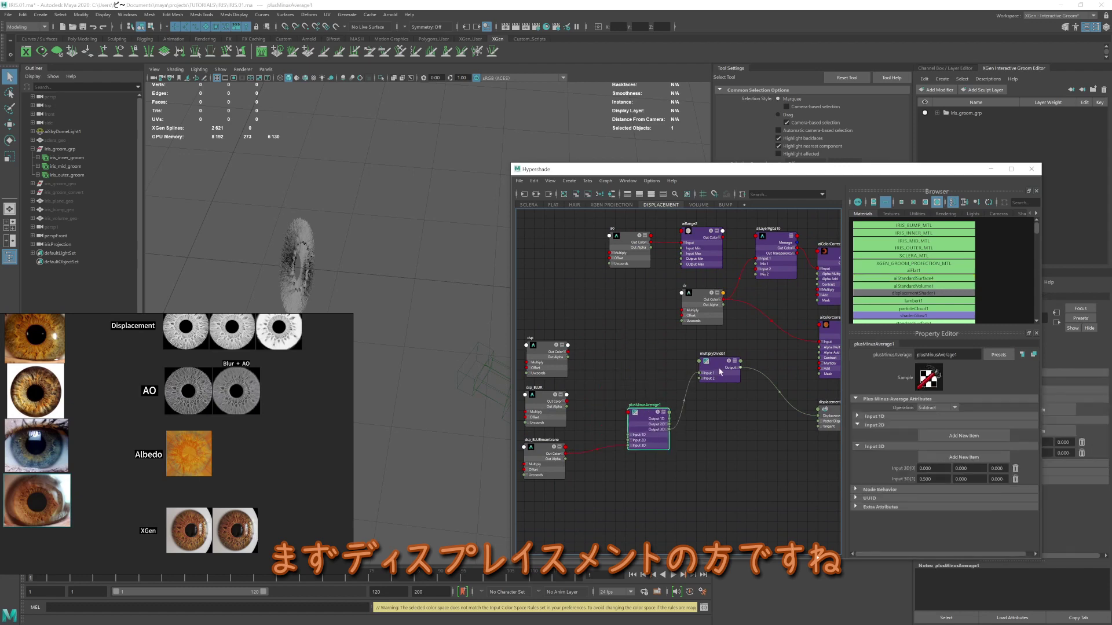
{"action": "left_click", "coordinate": [718, 362]}
{"action": "scroll", "coordinate": [652, 349], "scroll_direction": "up", "scroll_amount": 2}
{"action": "scroll", "coordinate": [652, 348], "scroll_direction": "up", "scroll_amount": 1}
{"action": "middle_click_drag", "start_coordinate": [651, 348], "coordinate": [707, 327]}
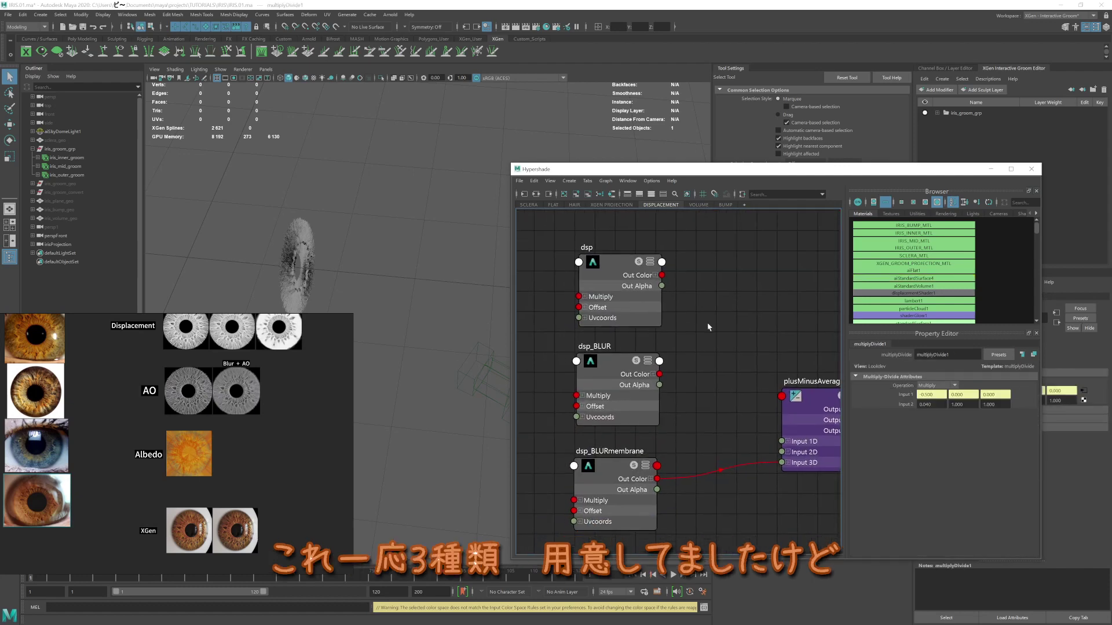
{"action": "middle_click_drag", "start_coordinate": [698, 393], "coordinate": [696, 337]}
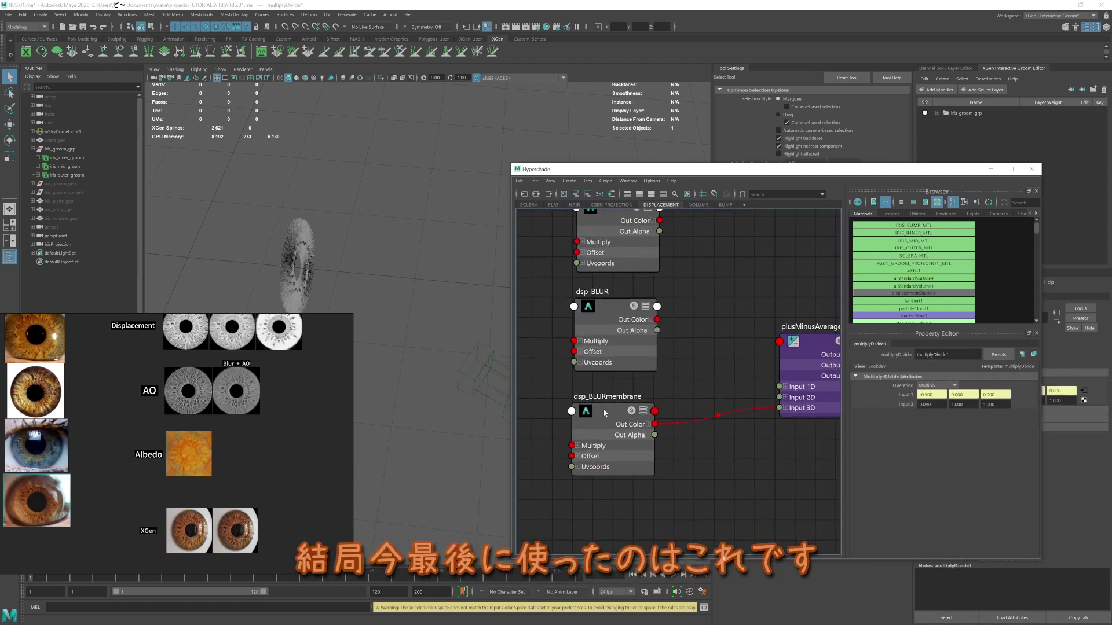
{"action": "left_click", "coordinate": [629, 461]}
Show plusMinusAverage1's subtract settings, then open the UV Editor.
{"action": "middle_click_drag", "start_coordinate": [822, 440], "coordinate": [663, 437]}
{"action": "scroll", "coordinate": [672, 451], "scroll_direction": "down", "scroll_amount": 2}
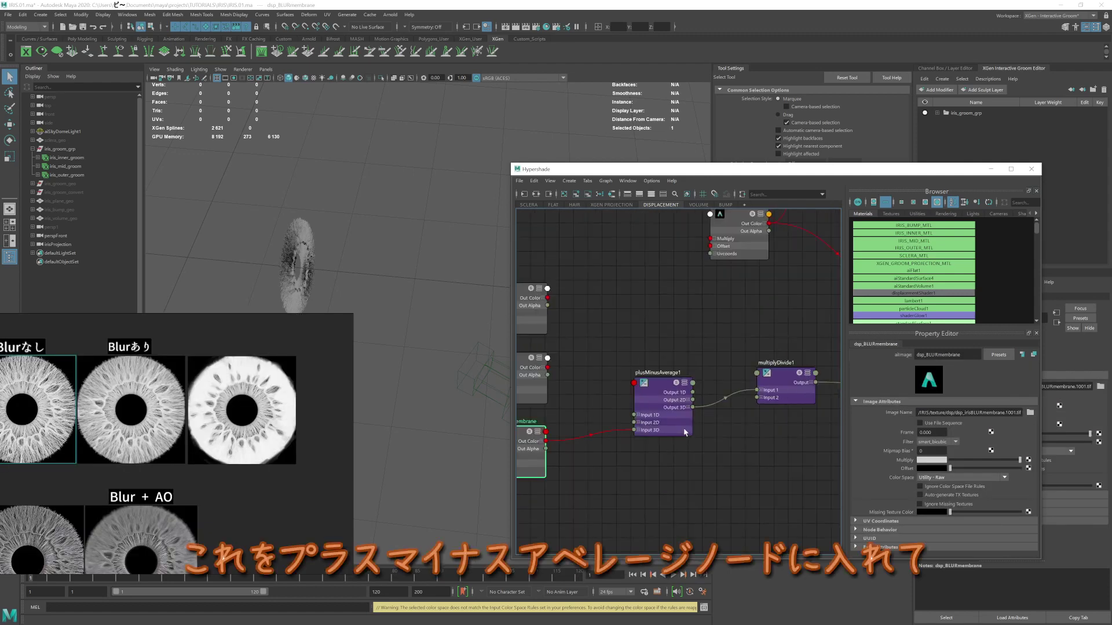
{"action": "left_click", "coordinate": [693, 431]}
{"action": "middle_click_drag", "start_coordinate": [755, 451], "coordinate": [745, 462]}
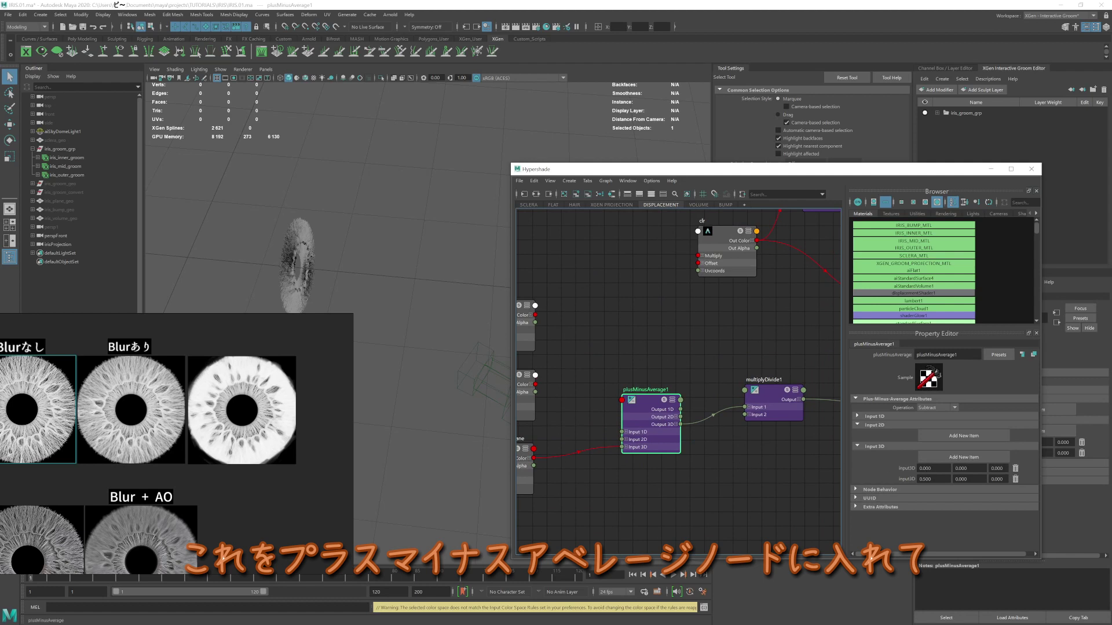
{"action": "type", "text": "0.500"}
{"action": "left_click", "coordinate": [755, 487]}
{"action": "left_click", "coordinate": [638, 477]}
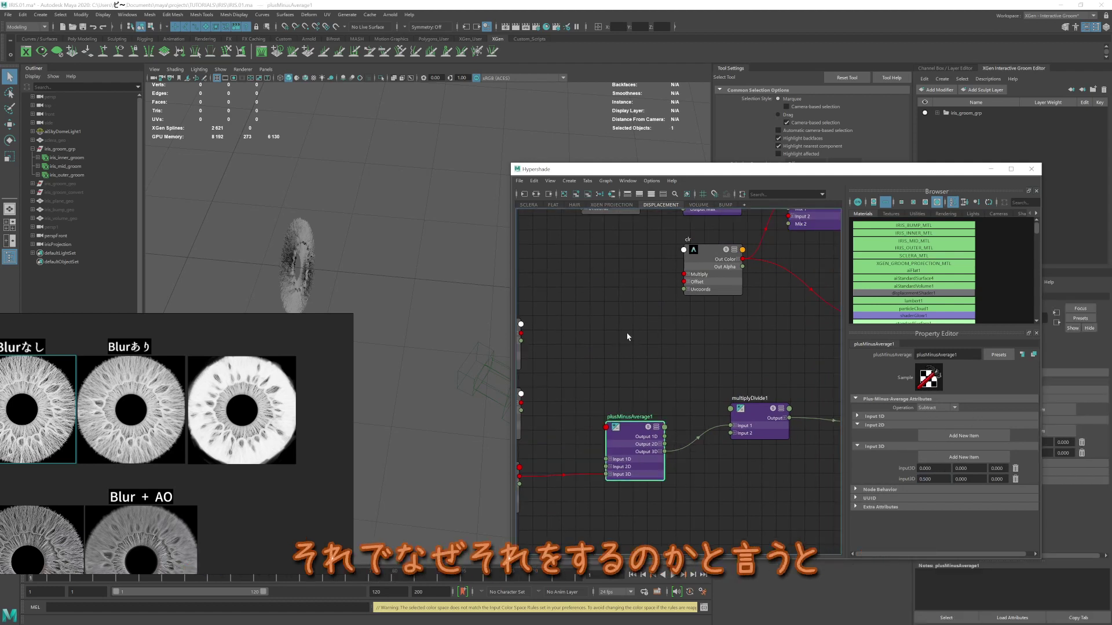
{"action": "left_click", "coordinate": [326, 19]}
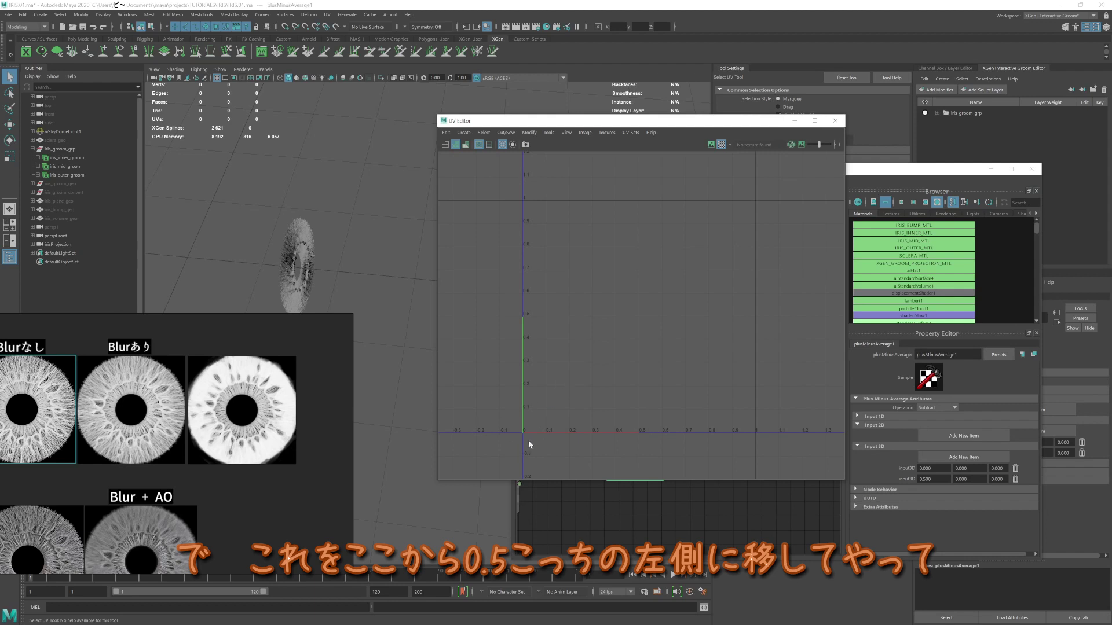
Shift the UV view, then show multiplyDivide1's settings from the displacement graph.
{"action": "middle_click_drag", "start_coordinate": [550, 441], "coordinate": [513, 407], "text": "alt"}
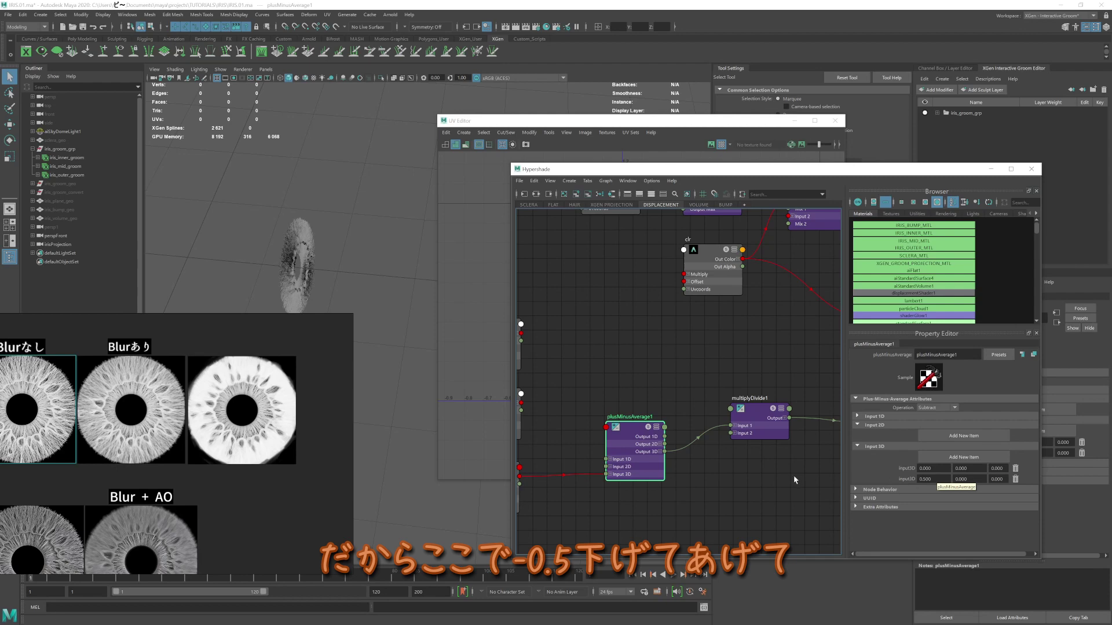
{"action": "mouse_move", "coordinate": [772, 437]}
{"action": "middle_mouse_down", "text": "alt"}
{"action": "mouse_move", "coordinate": [667, 451]}
{"action": "mouse_move", "coordinate": [641, 429]}
{"action": "middle_mouse_up", "text": "alt"}
{"action": "left_click", "coordinate": [667, 452]}
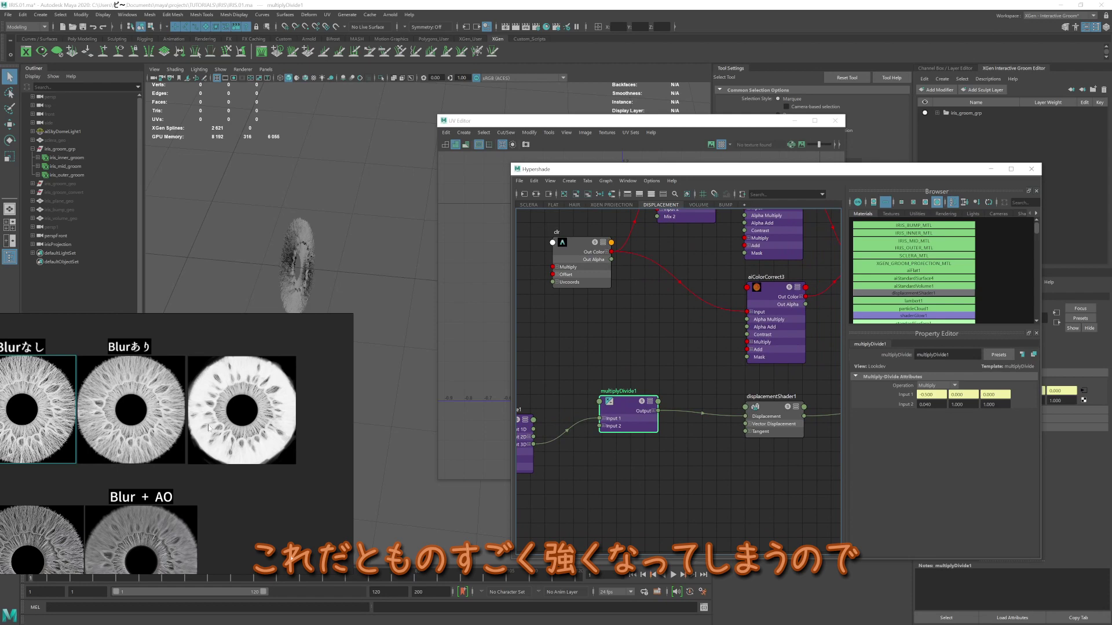
Set multiplyDivide1 Input 2 to 0.040 and confirm displacementShader1 feeds the shading group.
{"action": "double_click", "coordinate": [928, 404]}
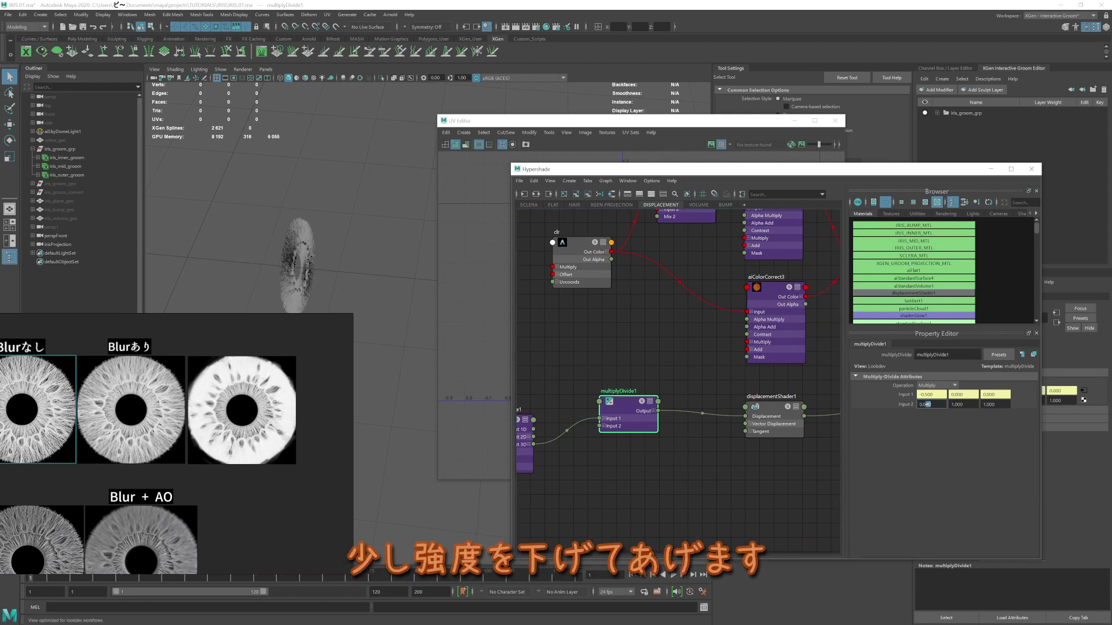
{"action": "key", "text": "Return"}
{"action": "middle_click_drag", "start_coordinate": [792, 433], "coordinate": [688, 455], "text": "alt"}
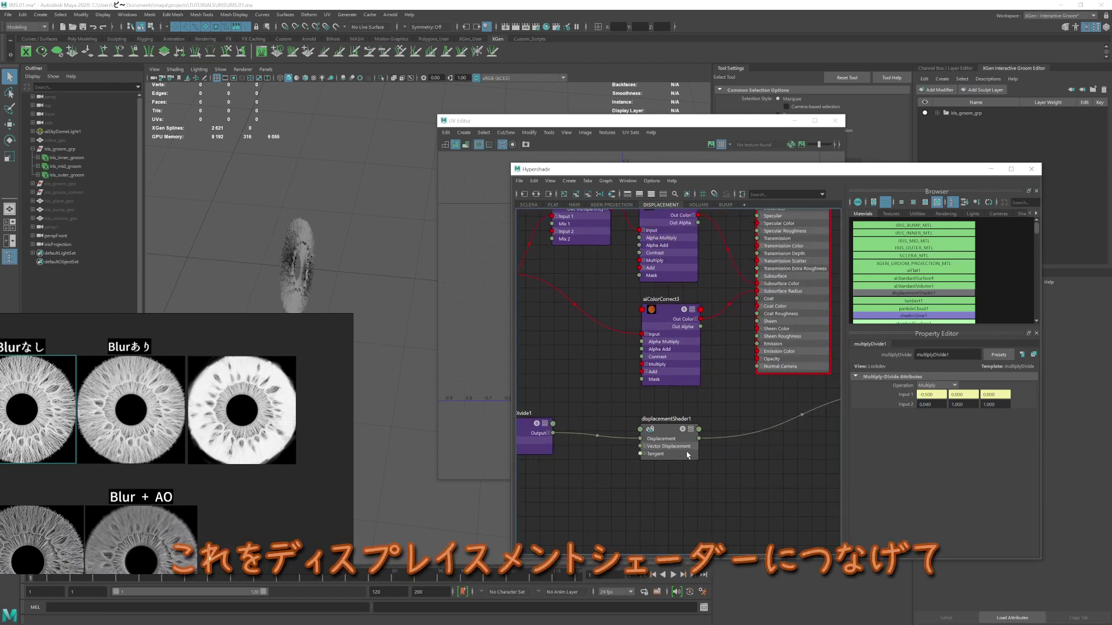
{"action": "left_click", "coordinate": [687, 455]}
{"action": "middle_click_drag", "start_coordinate": [763, 452], "coordinate": [653, 485], "text": "alt"}
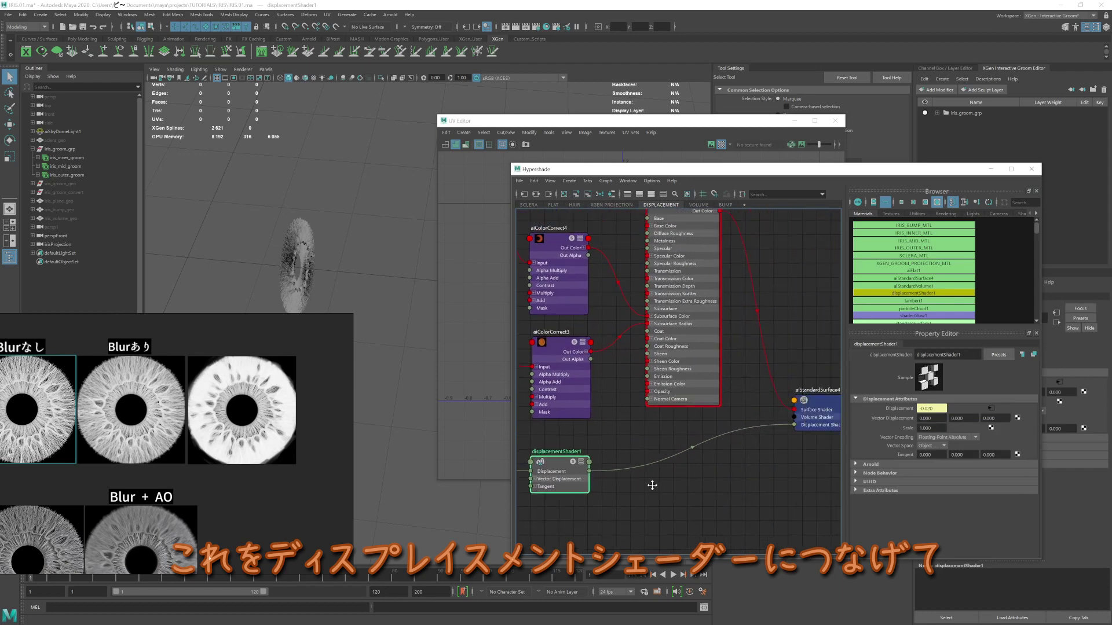
{"action": "left_click", "coordinate": [808, 401]}
Display the clr colour texture's file settings.
{"action": "middle_click_drag", "start_coordinate": [712, 452], "coordinate": [722, 481], "text": "alt"}
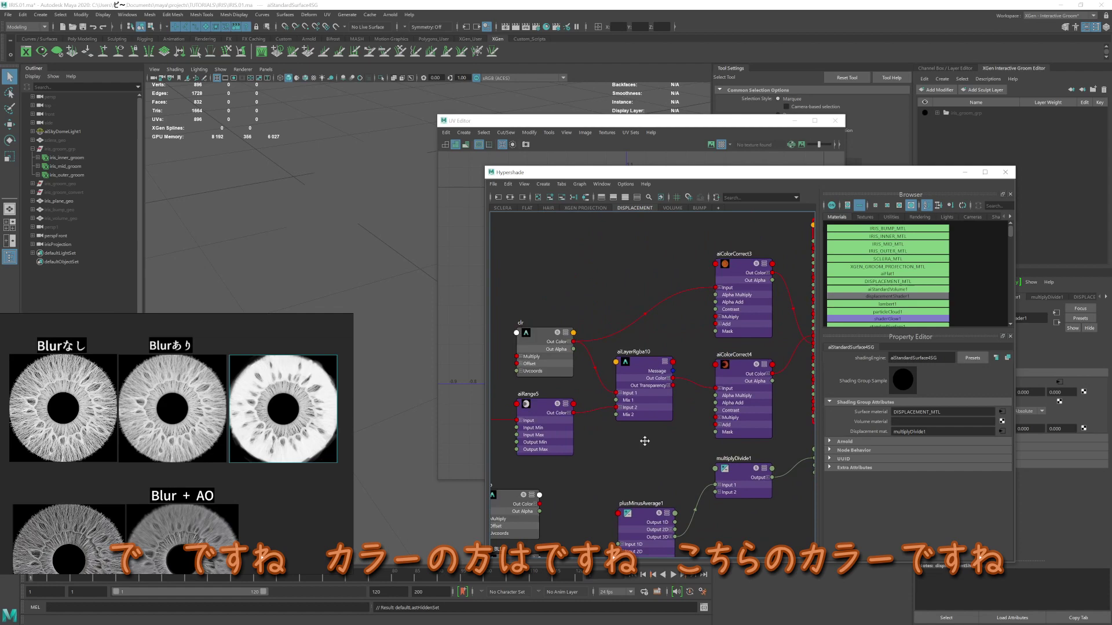
{"action": "middle_click_drag", "start_coordinate": [644, 441], "coordinate": [726, 416], "text": "alt"}
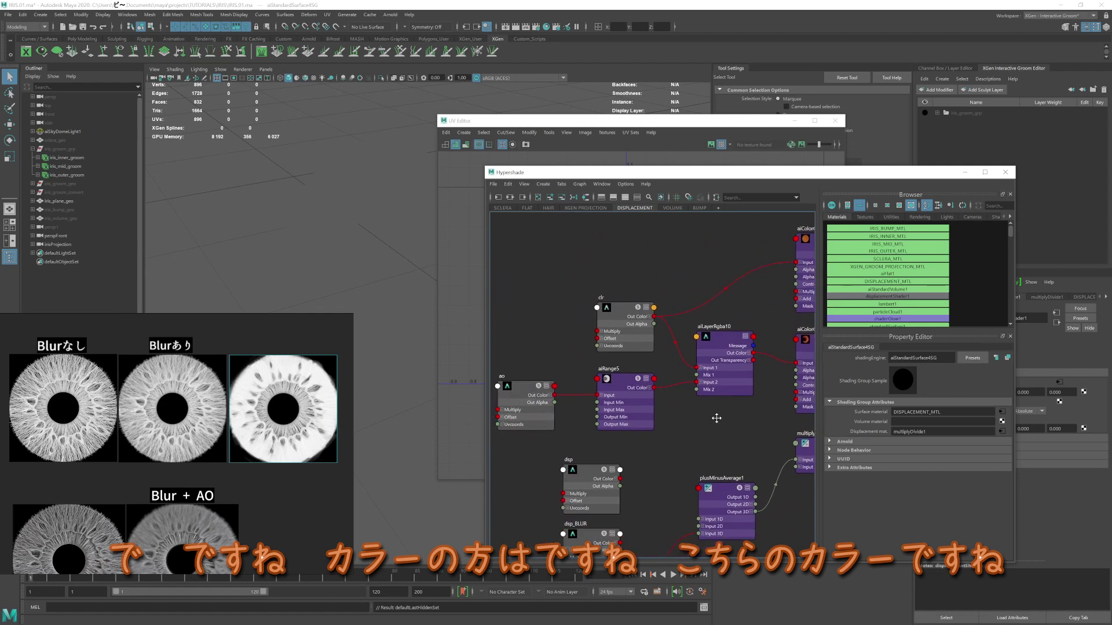
{"action": "left_click", "coordinate": [641, 343]}
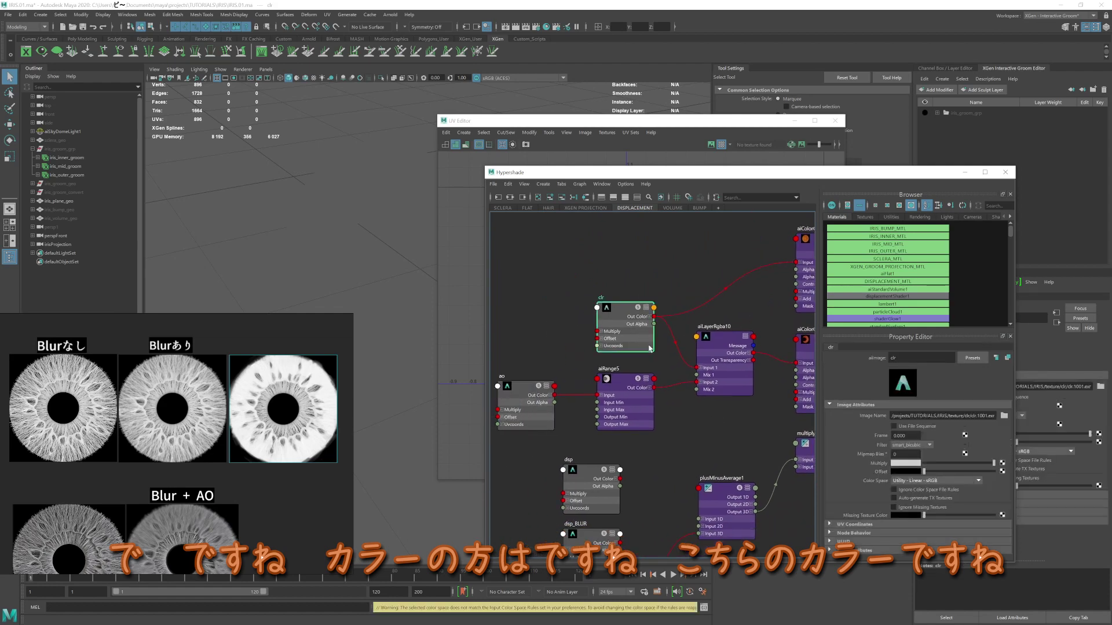
Inspect the ao texture and aiRange5, then show aiLayerRgba10's AO multiply layer.
{"action": "mouse_move", "coordinate": [521, 388]}
{"action": "middle_mouse_down", "text": "alt"}
{"action": "mouse_move", "coordinate": [510, 367]}
{"action": "mouse_move", "coordinate": [551, 355]}
{"action": "middle_mouse_up", "text": "alt"}
{"action": "left_click", "coordinate": [509, 368]}
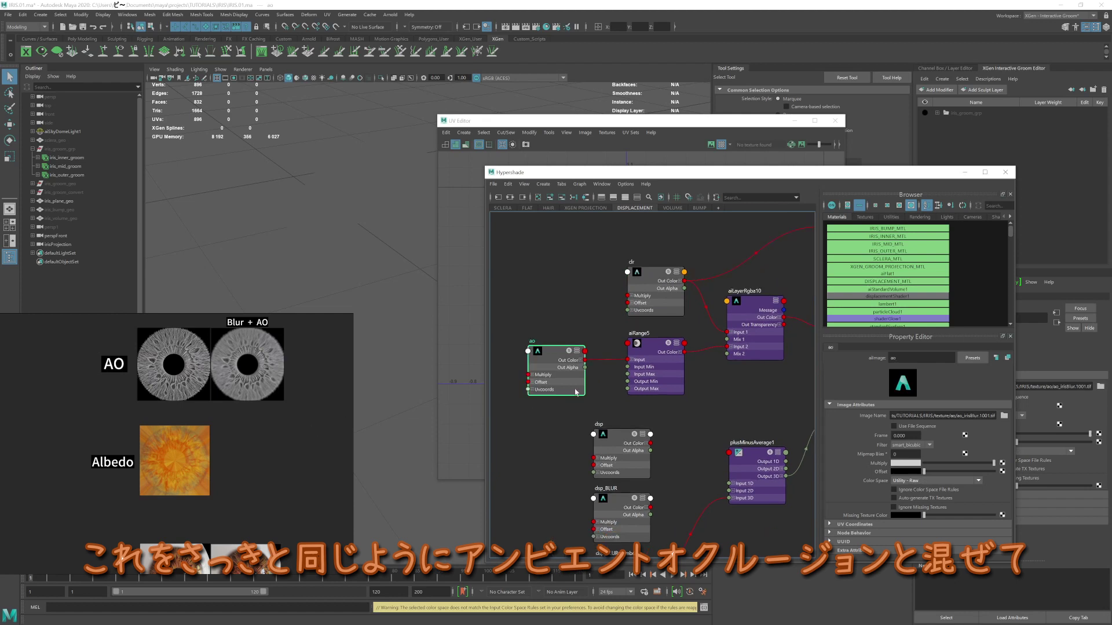
{"action": "left_click", "coordinate": [673, 376]}
{"action": "middle_click_drag", "start_coordinate": [720, 371], "coordinate": [694, 379], "text": "alt"}
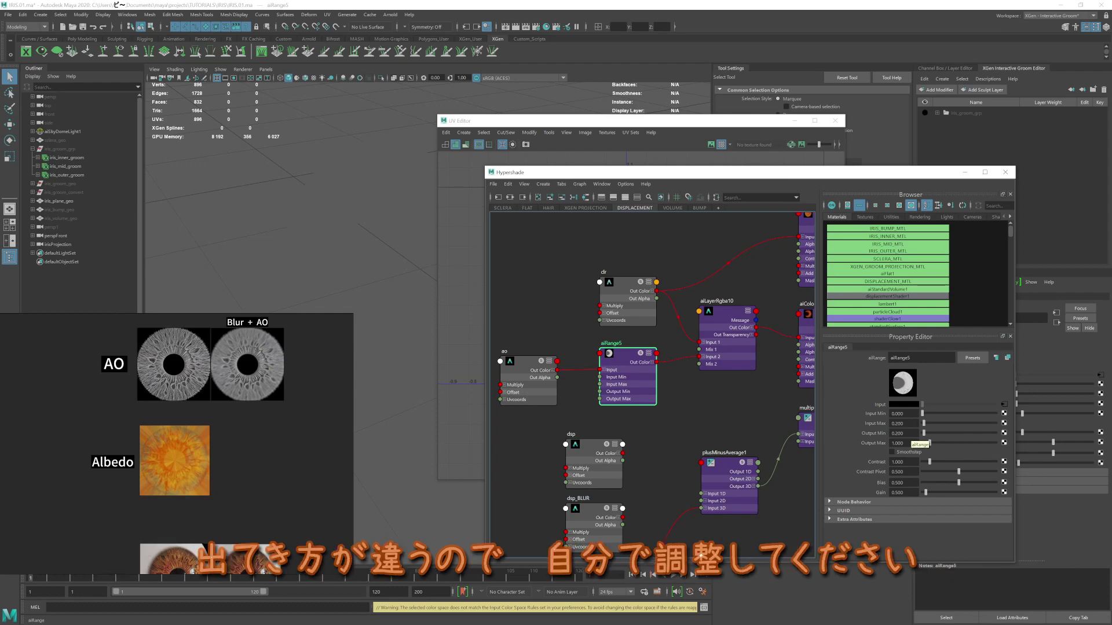
{"action": "mouse_move", "coordinate": [740, 401]}
{"action": "middle_mouse_down", "text": "alt"}
{"action": "mouse_move", "coordinate": [664, 444]}
{"action": "mouse_move", "coordinate": [627, 427]}
{"action": "middle_mouse_up", "text": "alt"}
{"action": "left_click", "coordinate": [666, 410]}
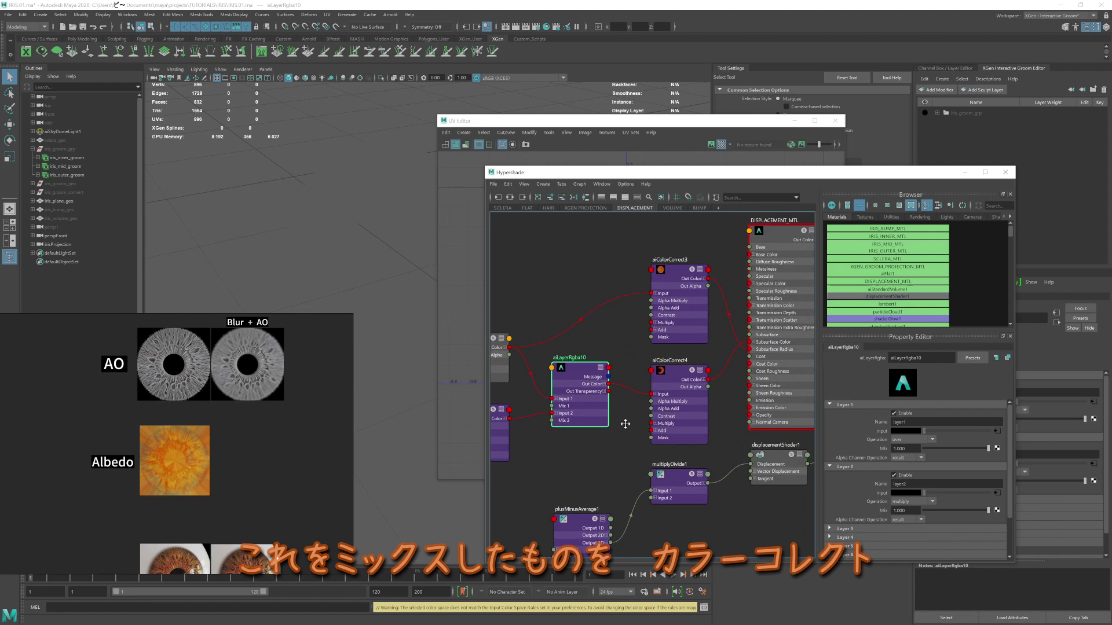
Inspect aiColorCorrect4's colour adjustments and select the clr colour texture.
{"action": "left_click", "coordinate": [676, 373]}
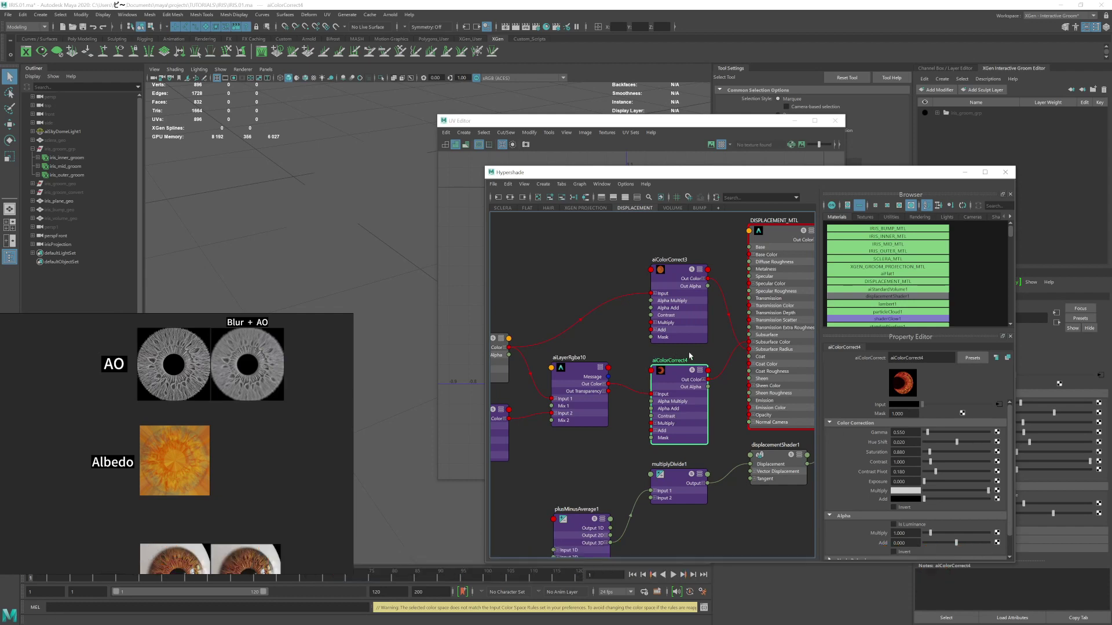
{"action": "middle_click_drag", "start_coordinate": [689, 353], "coordinate": [636, 399], "text": "alt"}
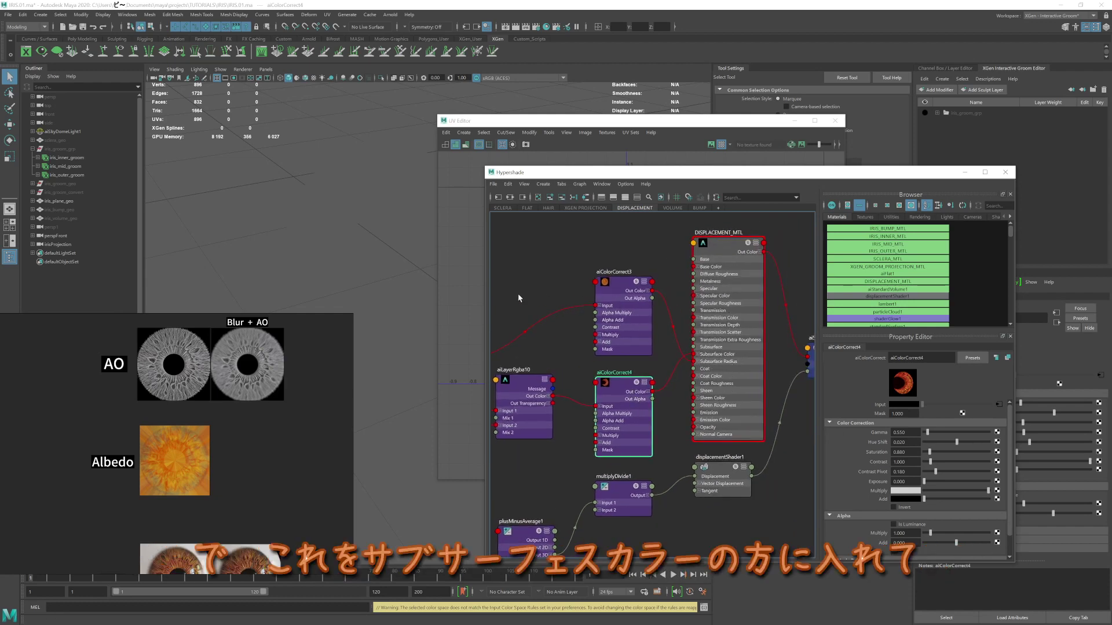
{"action": "middle_click_drag", "start_coordinate": [520, 298], "coordinate": [574, 289], "text": "alt"}
{"action": "middle_click_drag", "start_coordinate": [493, 336], "coordinate": [549, 322], "text": "alt"}
{"action": "left_click", "coordinate": [549, 322]}
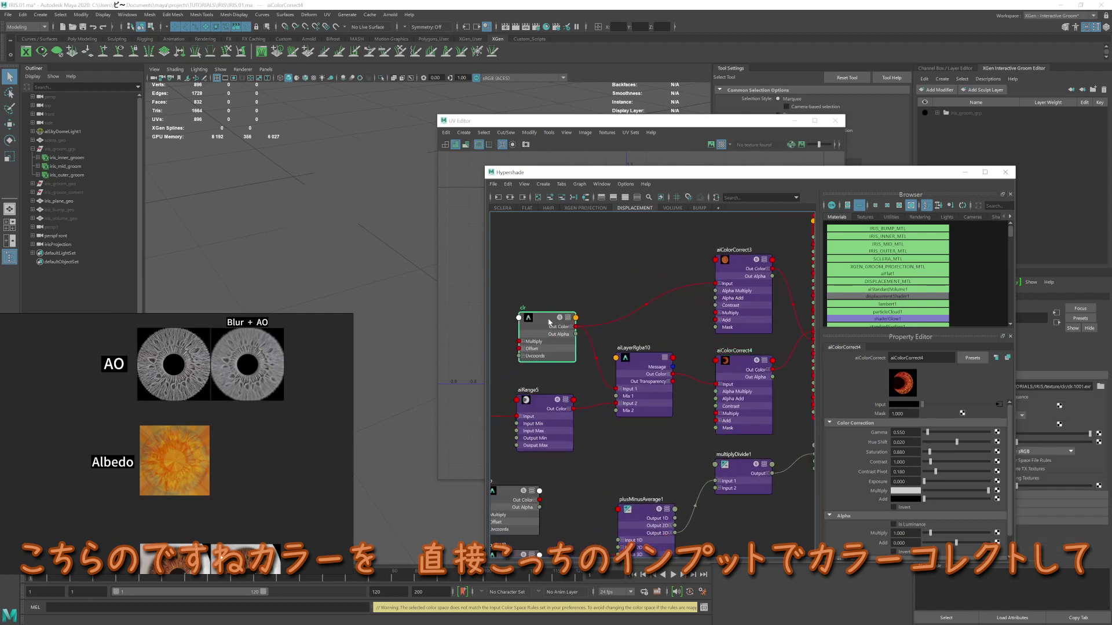
Check aiColorCorrect3's saturation and contrast, then show DISPLACEMENT_MTL's settings.
{"action": "left_click", "coordinate": [741, 271]}
{"action": "middle_click_drag", "start_coordinate": [792, 349], "coordinate": [760, 338], "text": "alt"}
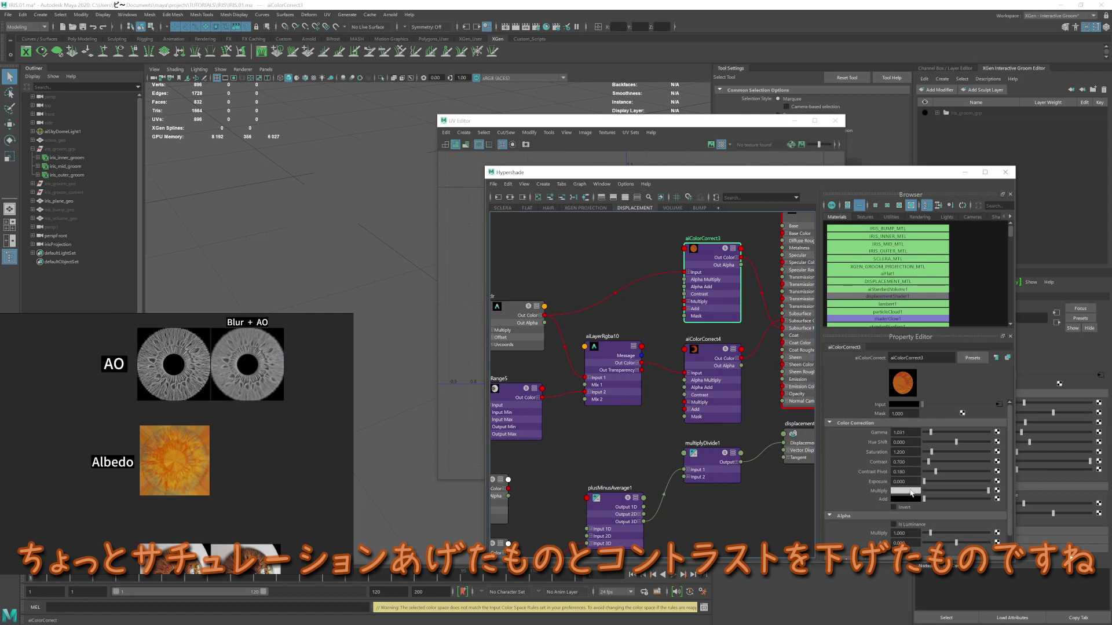
{"action": "middle_click_drag", "start_coordinate": [759, 357], "coordinate": [697, 370], "text": "alt"}
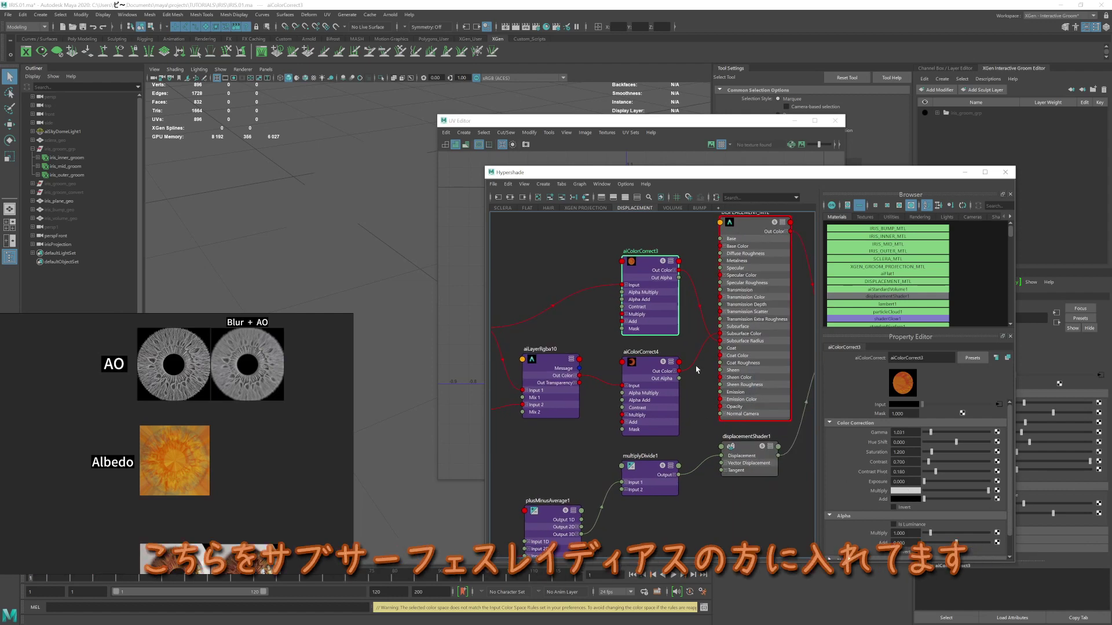
{"action": "left_click", "coordinate": [782, 346]}
Set DISPLACEMENT_MTL's subsurface Scale to 0.010, keeping the randomwalk_v2 type.
{"action": "scroll", "coordinate": [843, 483], "scroll_direction": "down", "scroll_amount": 2}
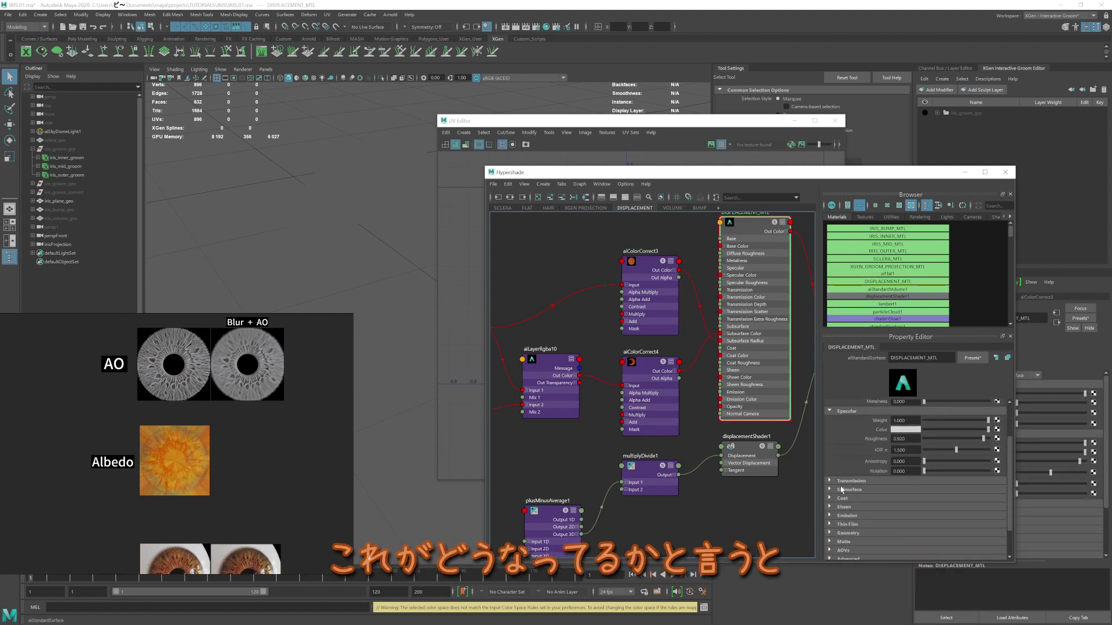
{"action": "scroll", "coordinate": [842, 482], "scroll_direction": "down", "scroll_amount": 3}
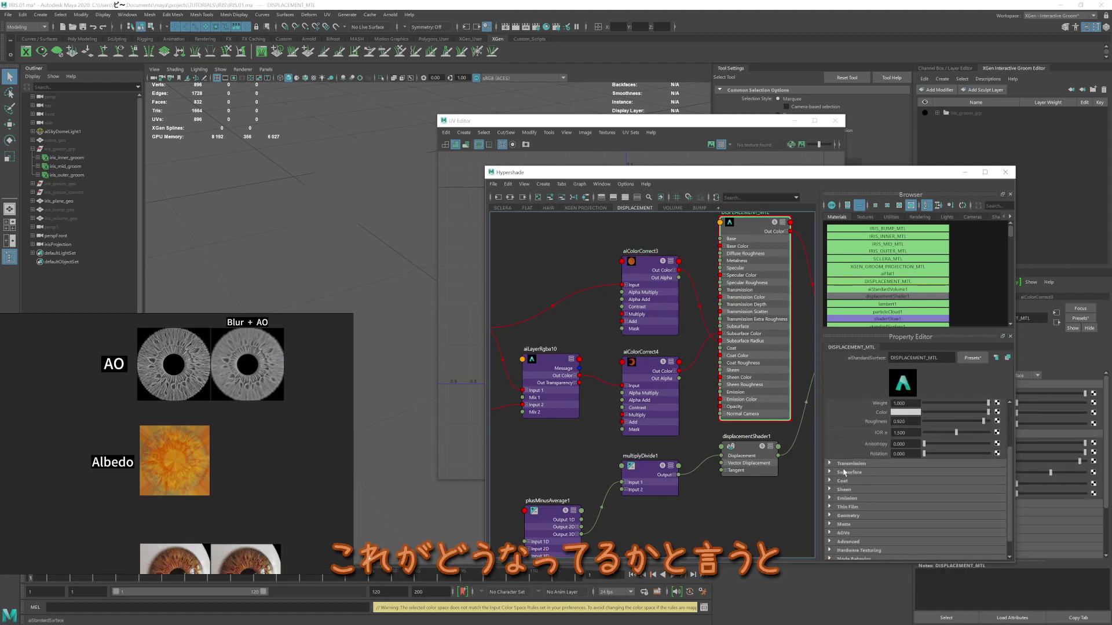
{"action": "left_click", "coordinate": [854, 455]}
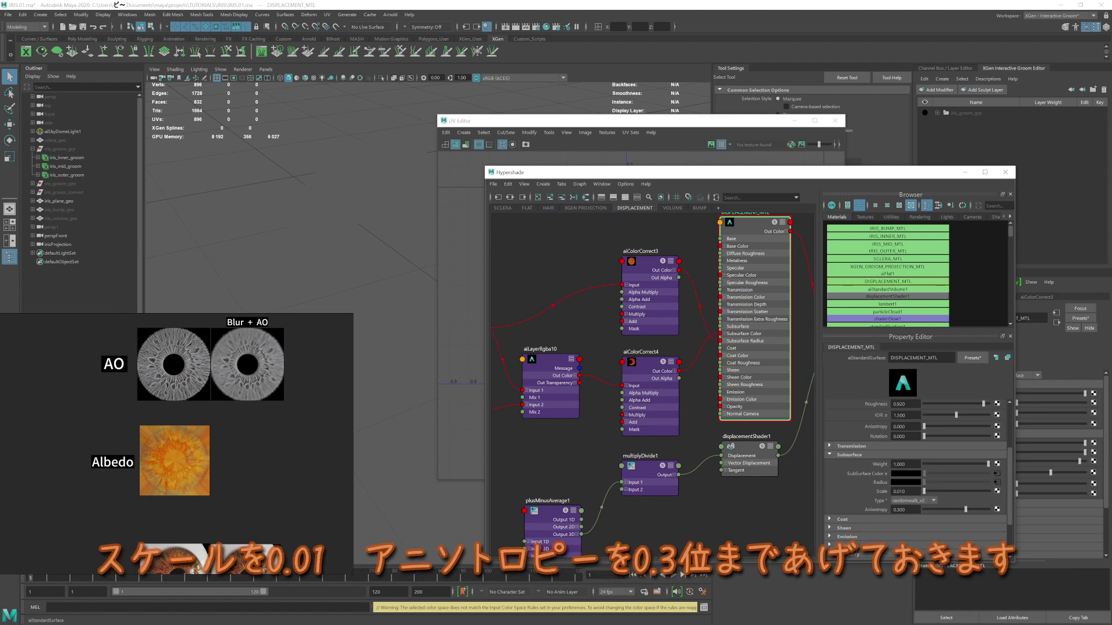
{"action": "double_click", "coordinate": [901, 491]}
{"action": "key", "text": "Return"}
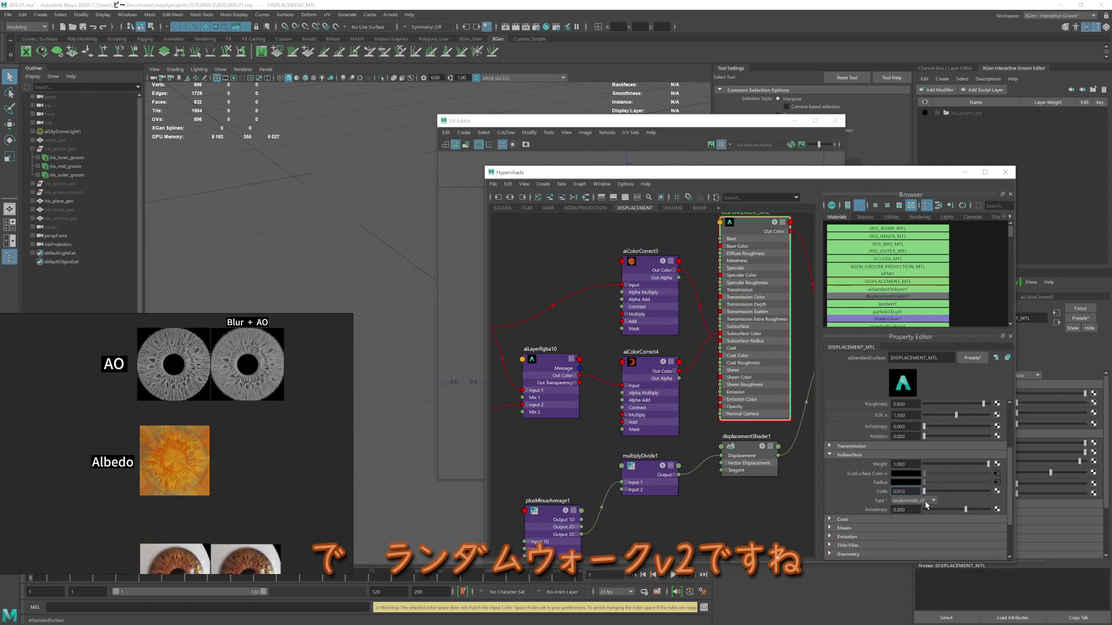
{"action": "scroll", "coordinate": [591, 259], "scroll_direction": "down", "scroll_amount": 3}
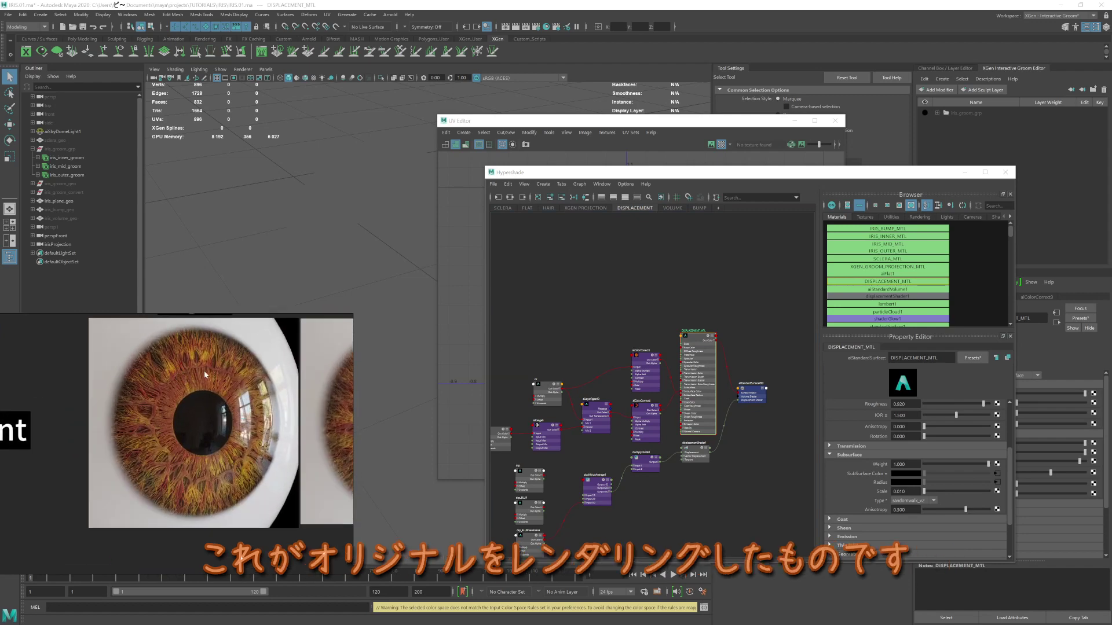
Inspect the clr, dsp and dsp_BLUR file nodes in turn.
{"action": "middle_click_drag", "start_coordinate": [548, 391], "coordinate": [625, 342], "text": "alt"}
{"action": "left_click", "coordinate": [626, 342]}
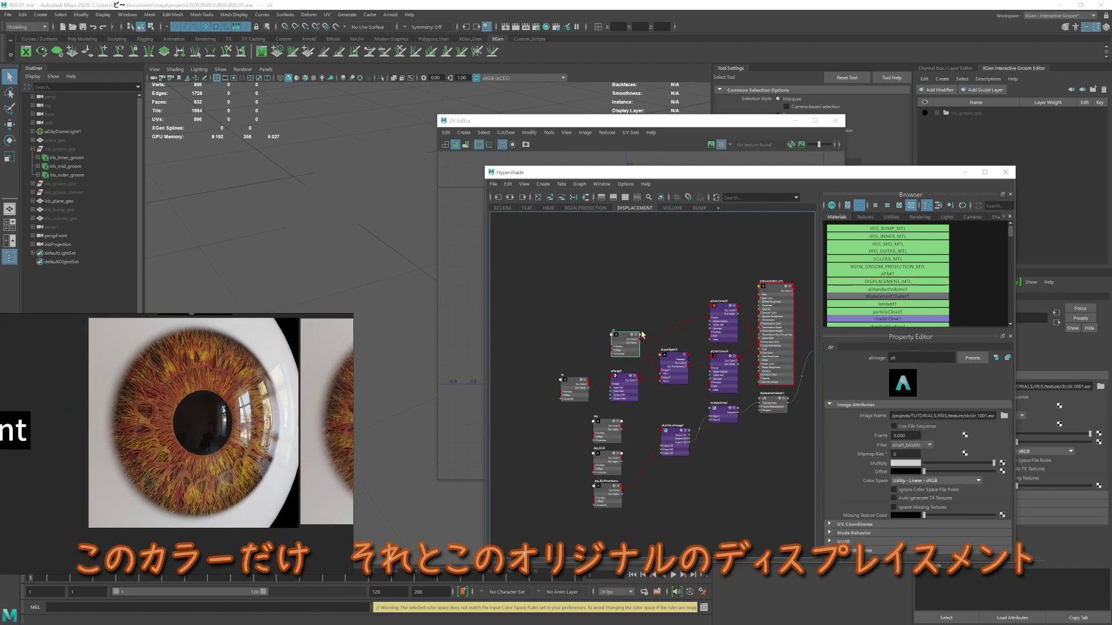
{"action": "left_click", "coordinate": [610, 444]}
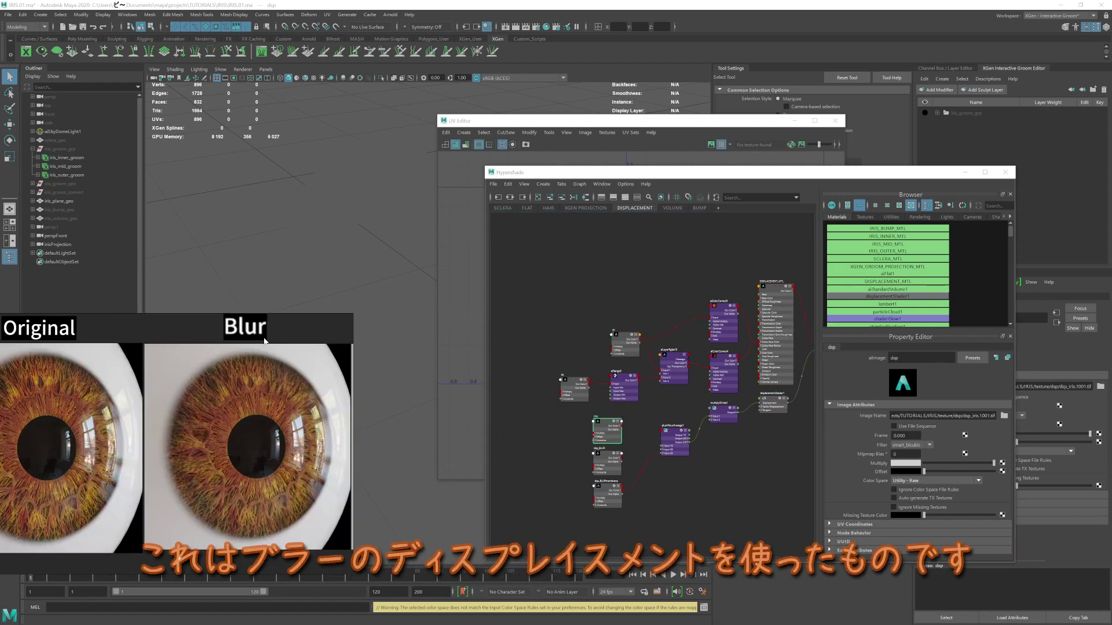
{"action": "left_click", "coordinate": [596, 469]}
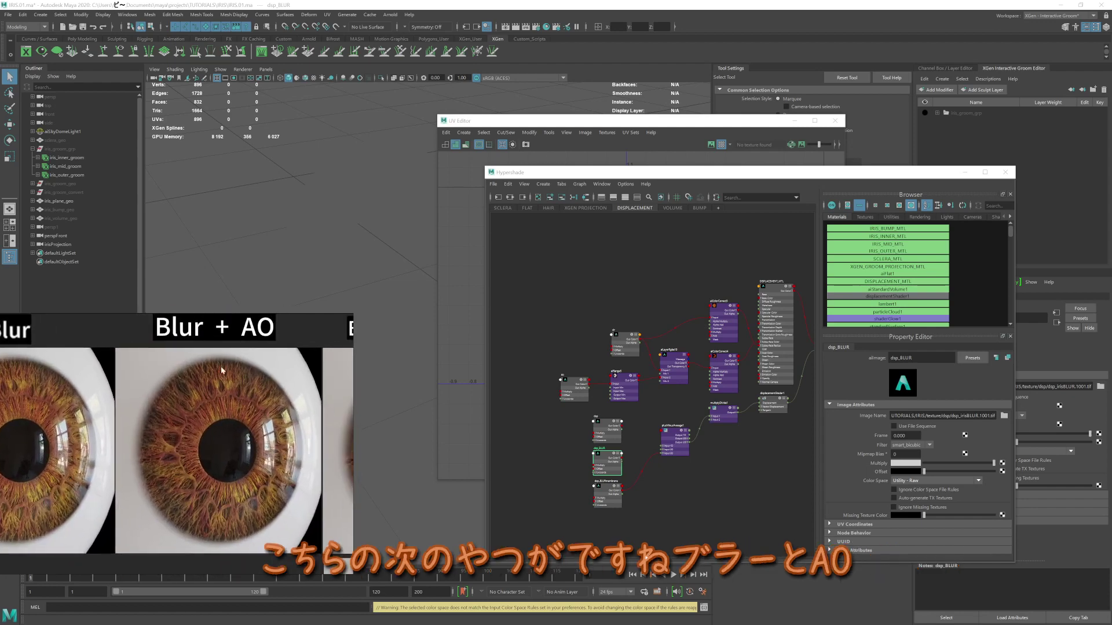
{"action": "scroll", "coordinate": [631, 481], "scroll_direction": "up", "scroll_amount": 3}
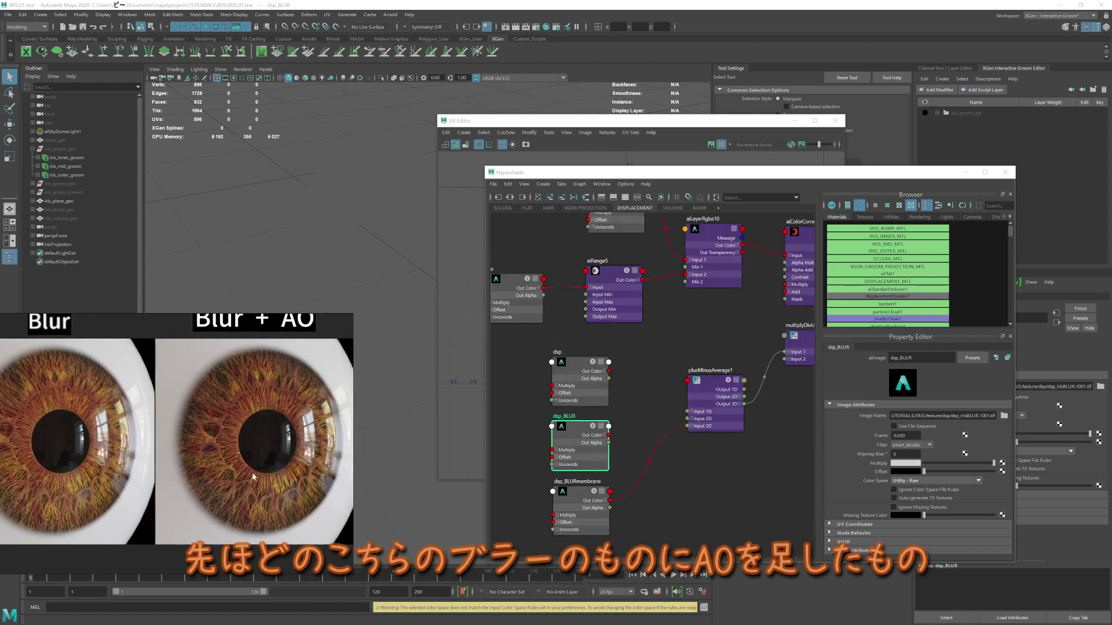
{"action": "middle_click_drag", "start_coordinate": [590, 345], "coordinate": [612, 386], "text": "alt"}
{"action": "left_click", "coordinate": [535, 347]}
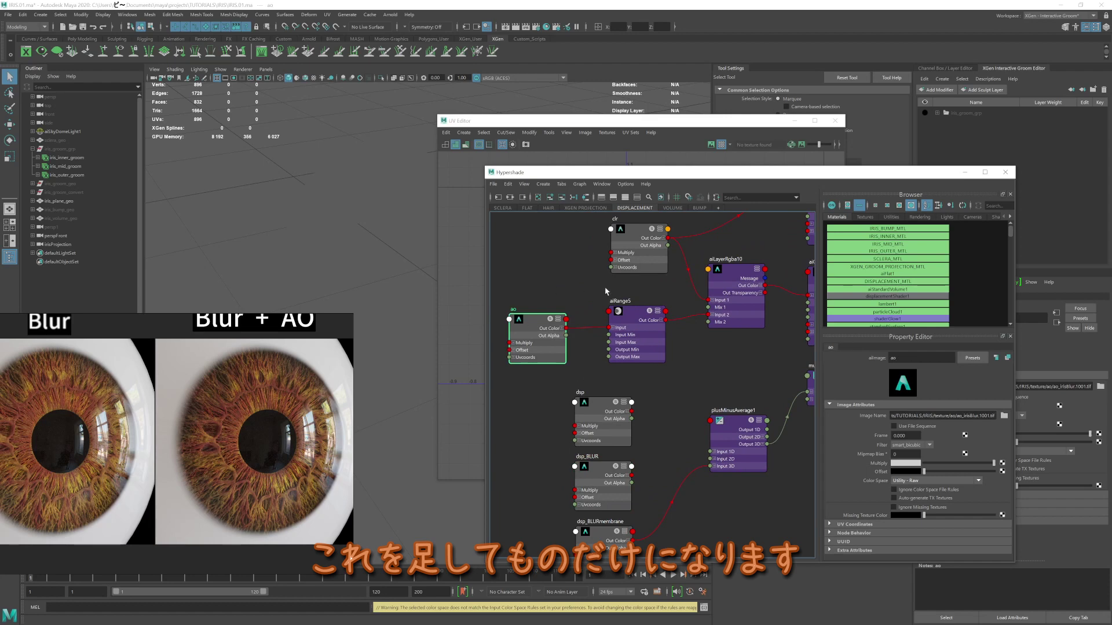
{"action": "left_click_drag", "start_coordinate": [602, 475], "coordinate": [601, 481]}
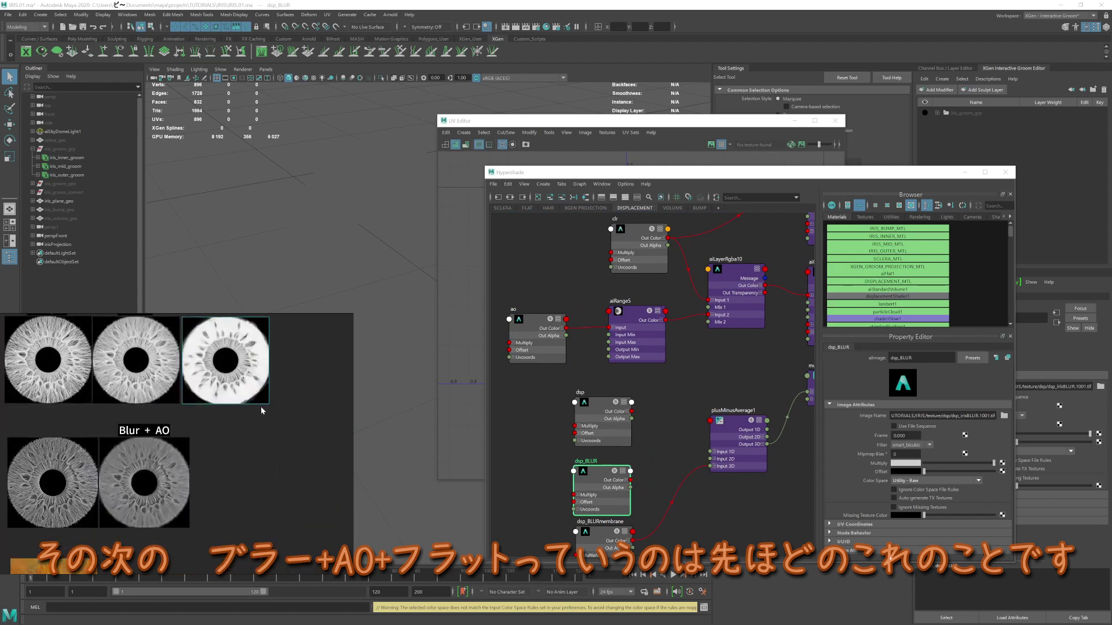
{"action": "left_click", "coordinate": [606, 536]}
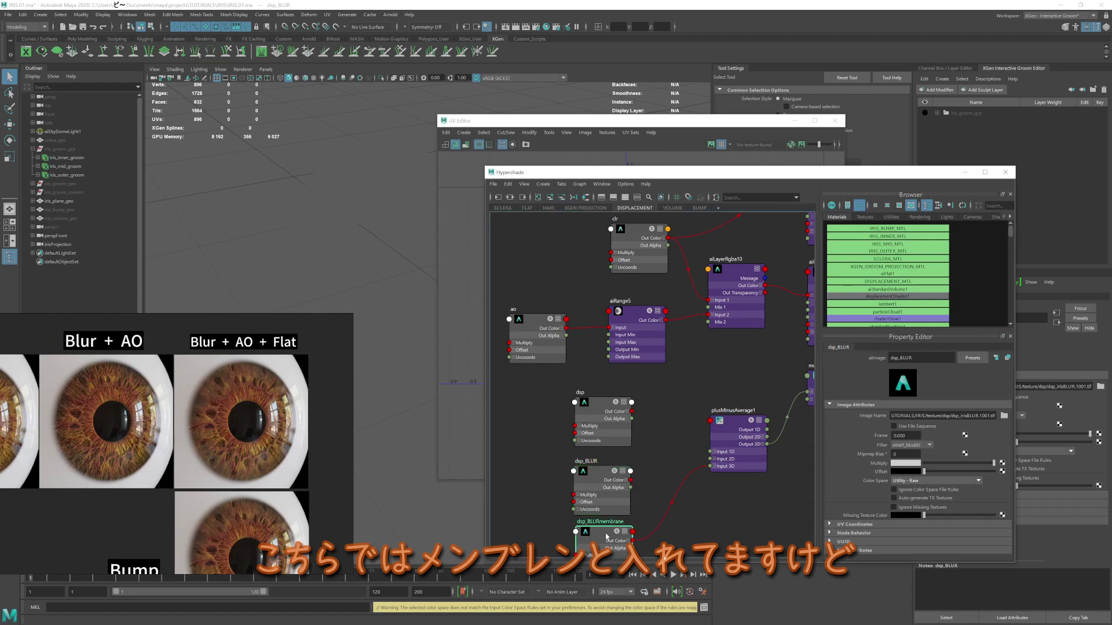
{"action": "left_click", "coordinate": [602, 472]}
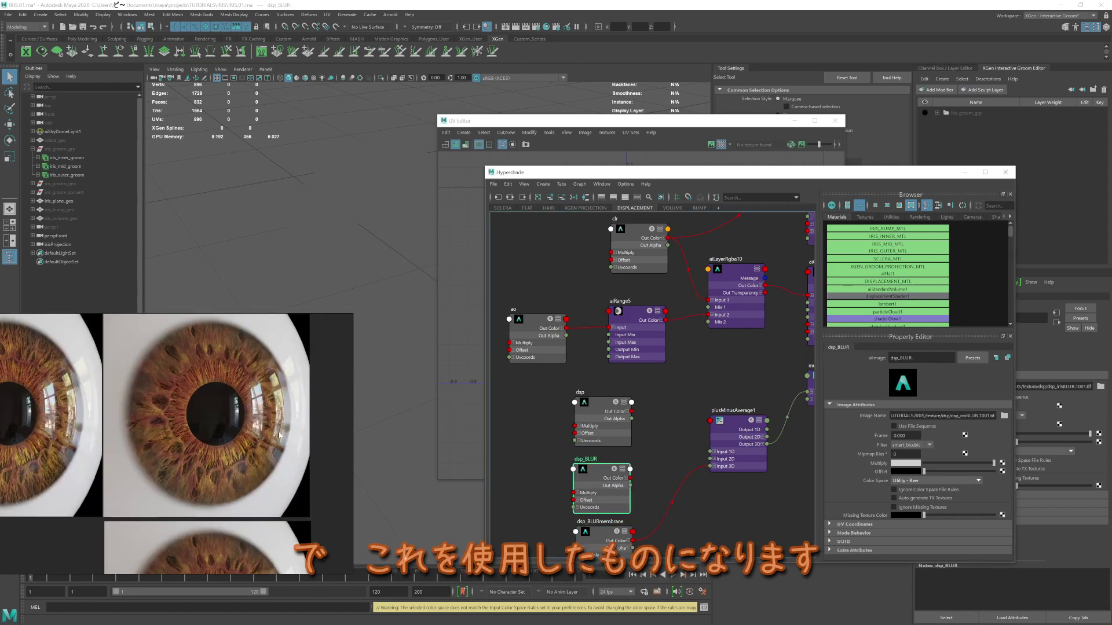
{"action": "scroll", "coordinate": [162, 416], "scroll_direction": "up", "scroll_amount": 2}
{"action": "scroll", "coordinate": [148, 415], "scroll_direction": "up", "scroll_amount": 2}
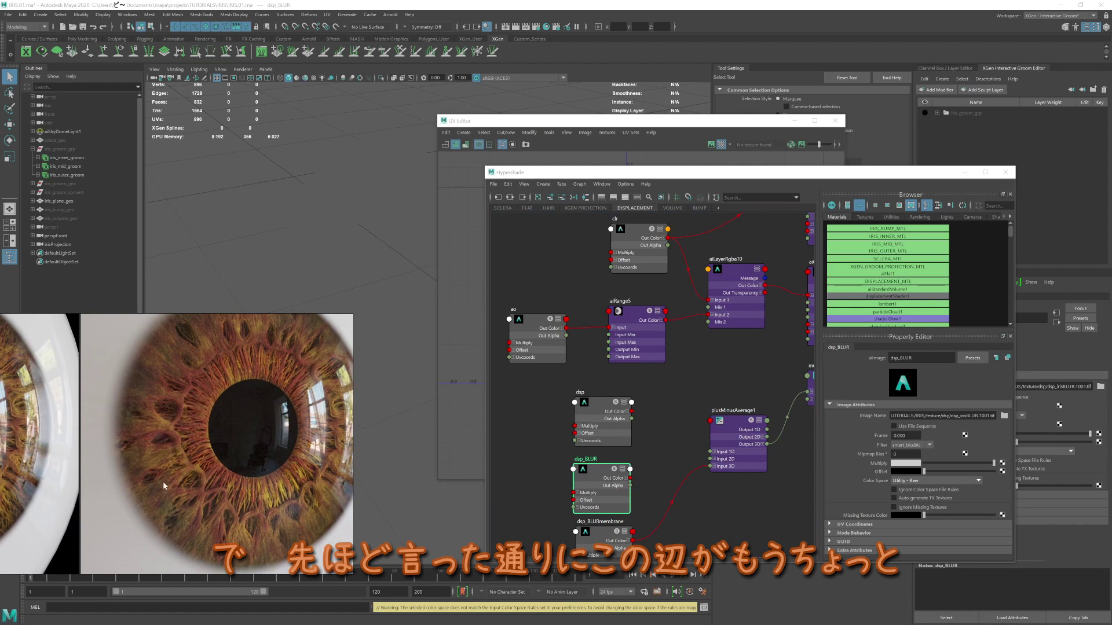
{"action": "scroll", "coordinate": [167, 458], "scroll_direction": "down", "scroll_amount": 1}
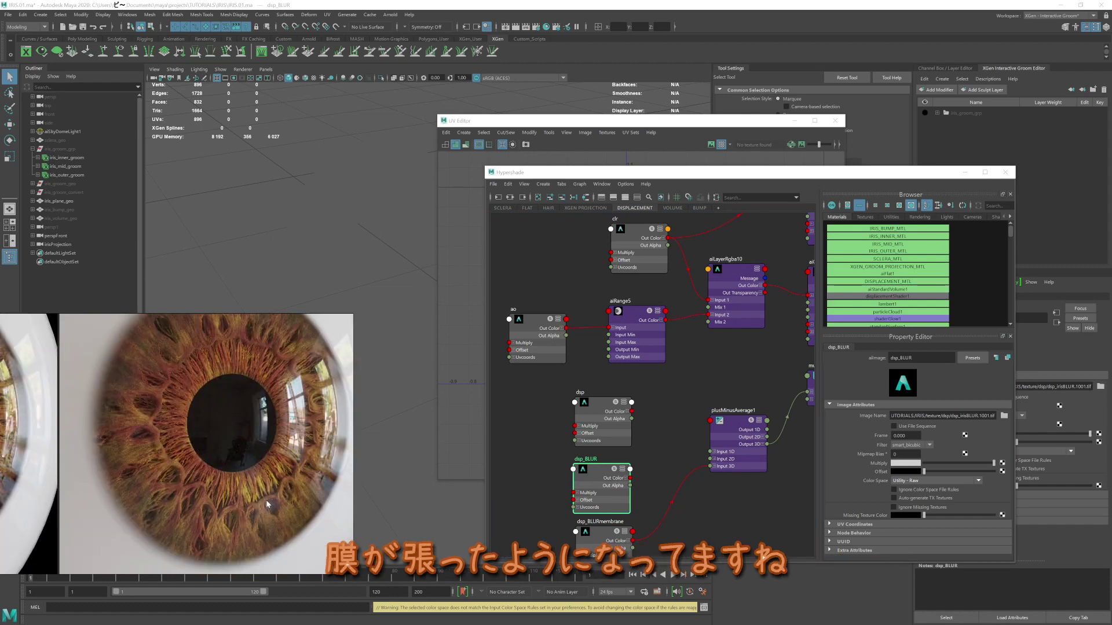
{"action": "scroll", "coordinate": [258, 502], "scroll_direction": "left", "scroll_amount": 3}
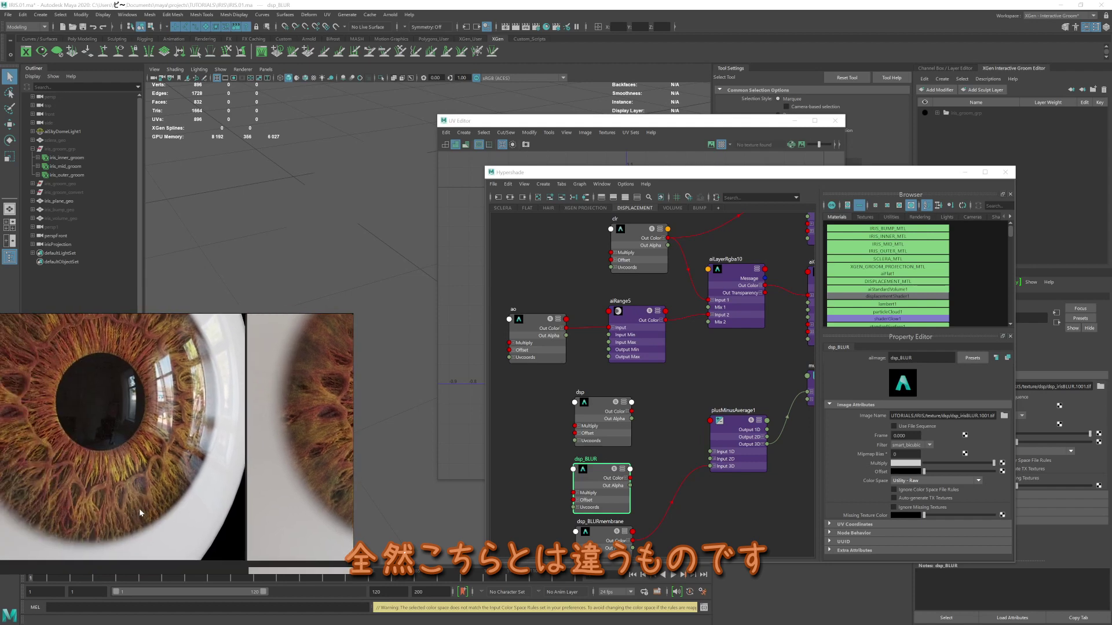
{"action": "scroll", "coordinate": [174, 489], "scroll_direction": "right", "scroll_amount": 3}
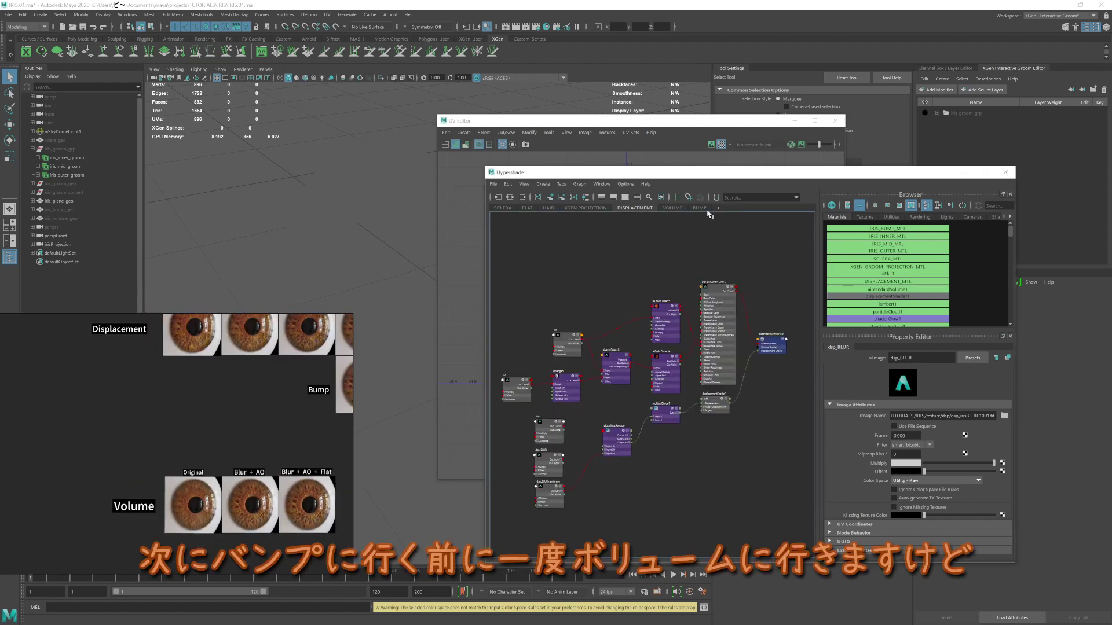
Show the VOLUME shading network built on aiStandardVolume1 in Hypershade.
{"action": "left_click", "coordinate": [675, 210]}
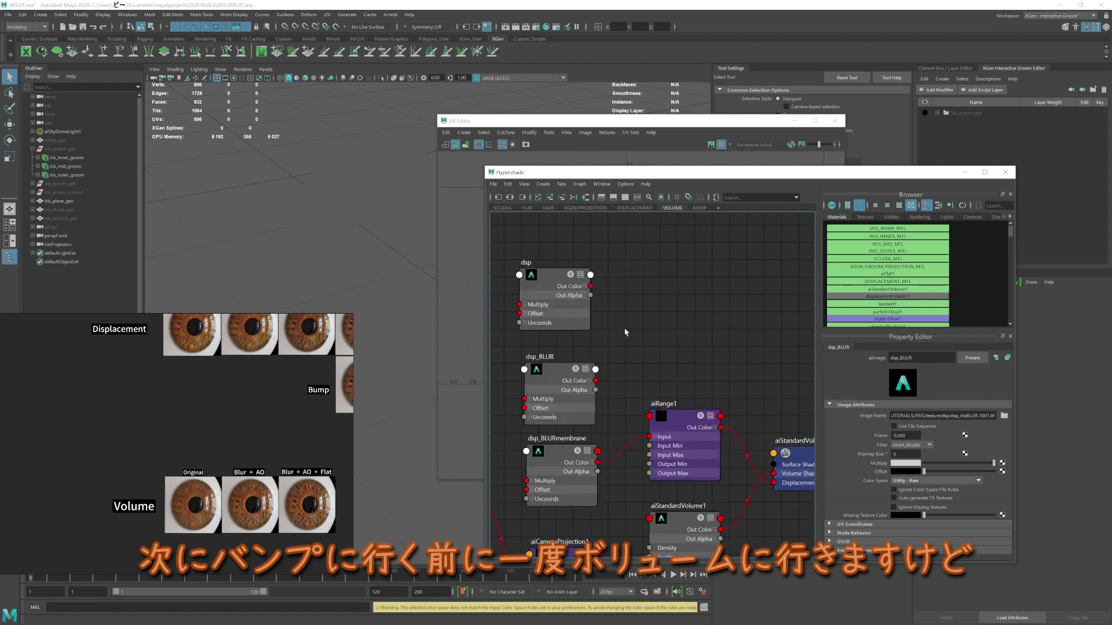
{"action": "scroll", "coordinate": [702, 318], "scroll_direction": "down", "scroll_amount": 8}
{"action": "scroll", "coordinate": [713, 315], "scroll_direction": "up", "scroll_amount": 6}
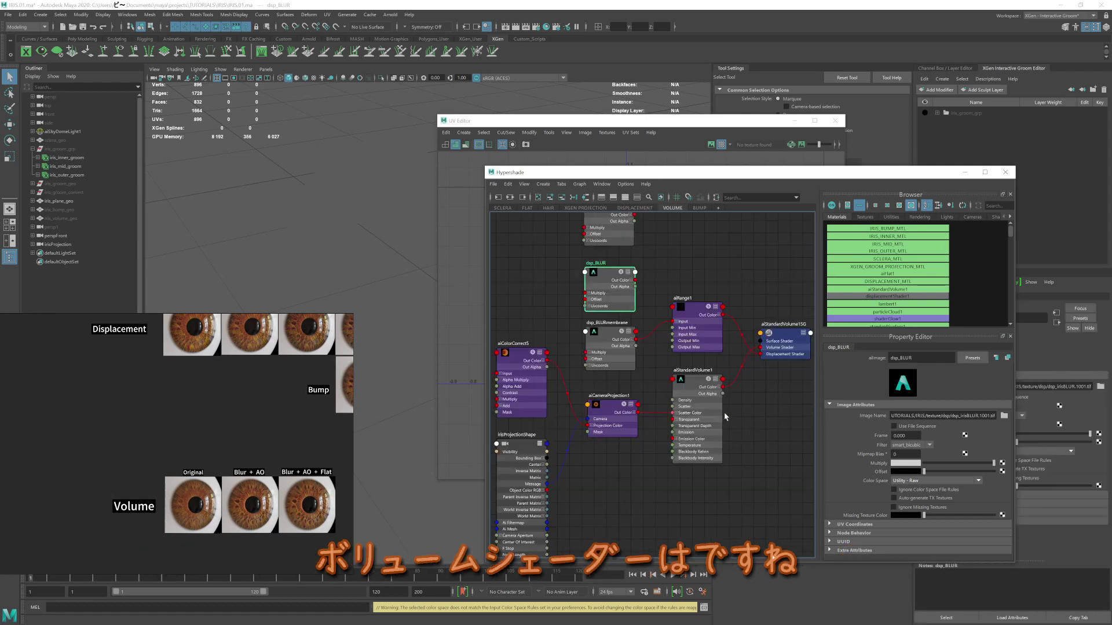
{"action": "scroll", "coordinate": [725, 416], "scroll_direction": "up", "scroll_amount": 2}
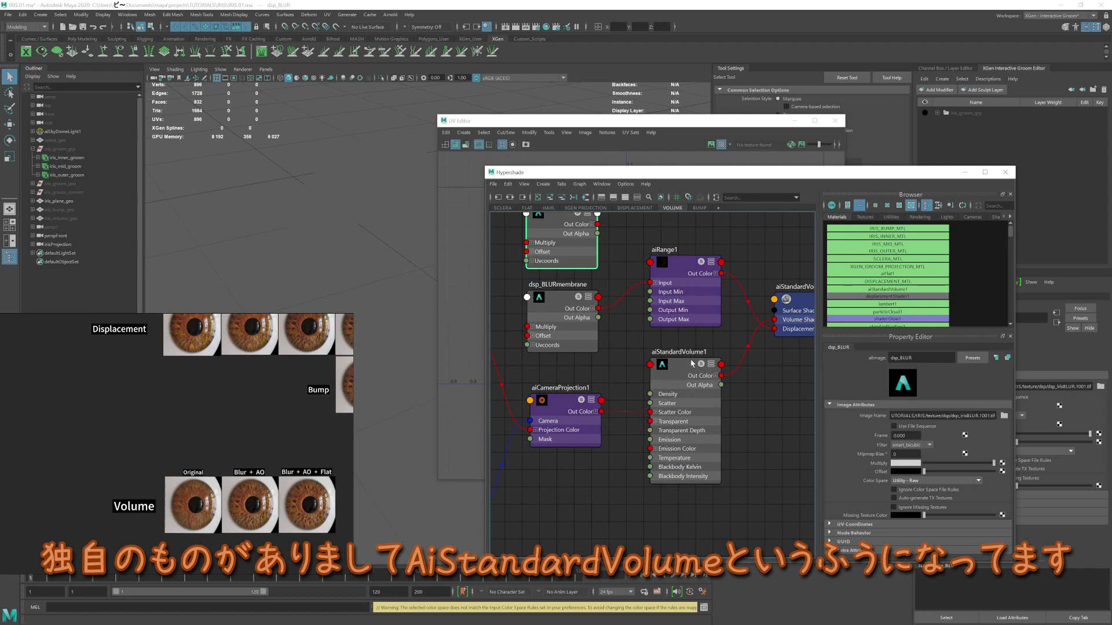
Select and frame the iris_volume_geo disc, then move the Hypershade window aside.
{"action": "left_click", "coordinate": [70, 201]}
{"action": "key", "text": "ctrl+h"}
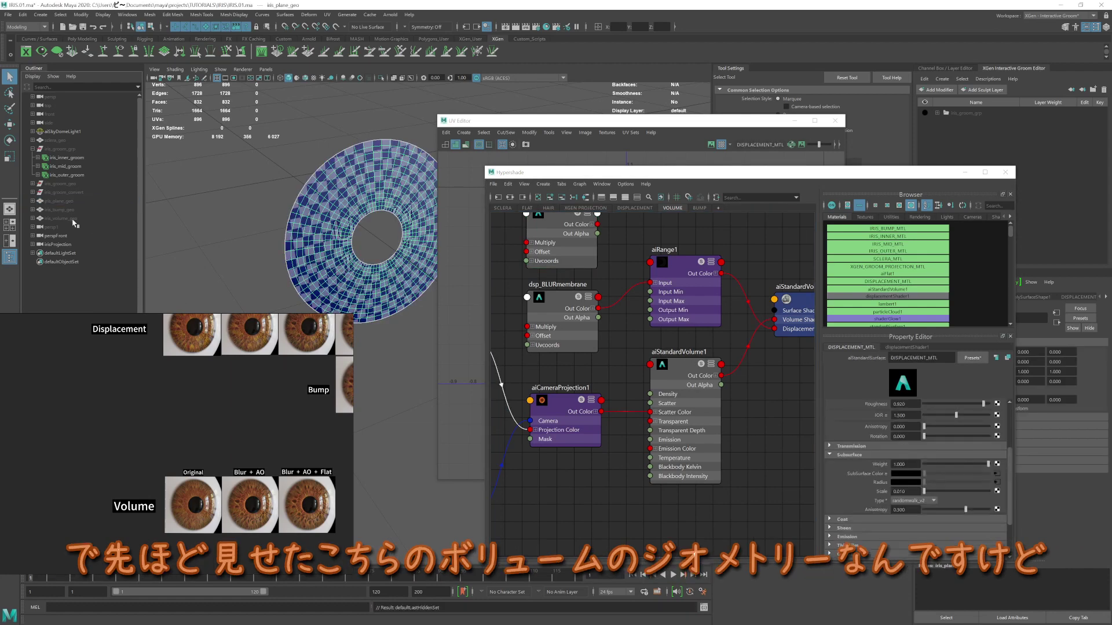
{"action": "key", "text": "ctrl+h"}
{"action": "left_click", "coordinate": [74, 220]}
{"action": "key", "text": "shift+h"}
{"action": "scroll", "coordinate": [395, 268], "scroll_direction": "up", "scroll_amount": 3}
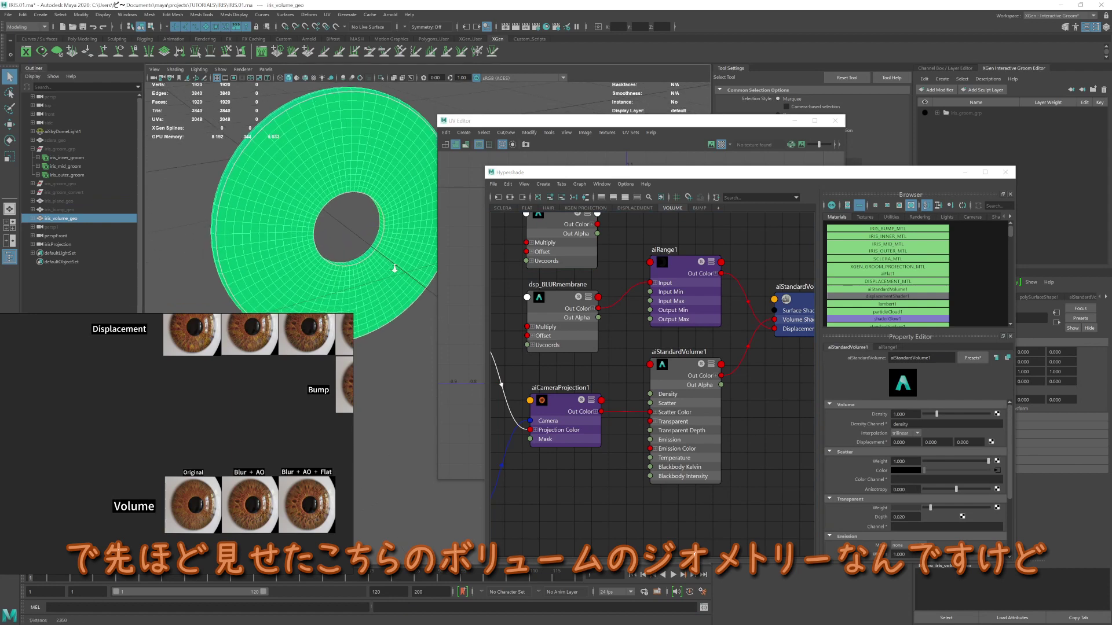
{"action": "scroll", "coordinate": [394, 268], "scroll_direction": "up", "scroll_amount": 2}
{"action": "left_click", "coordinate": [339, 245]}
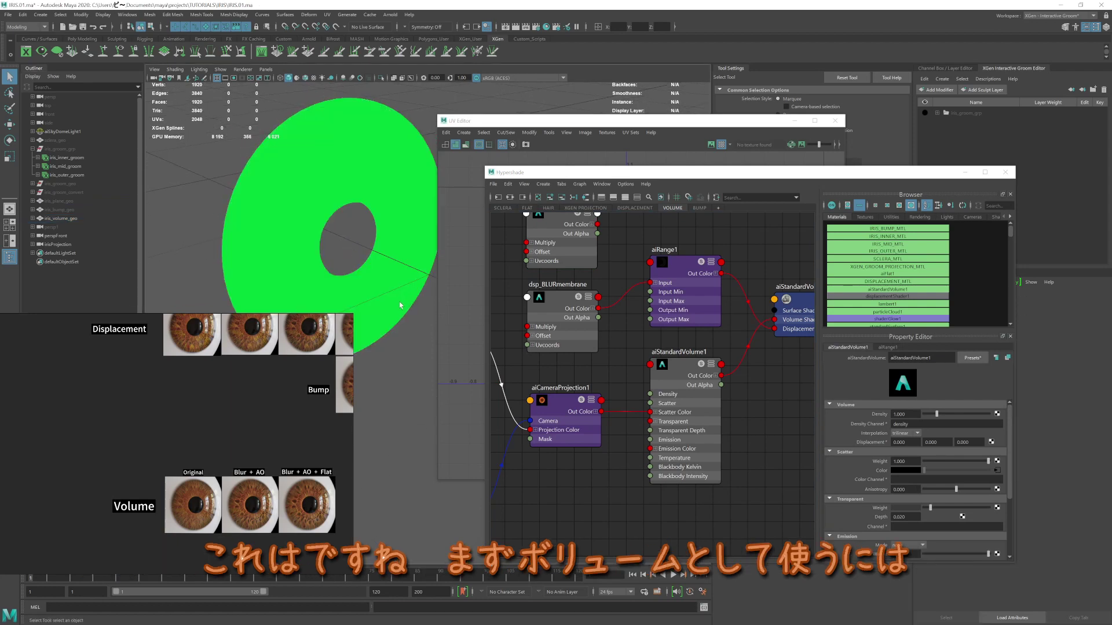
{"action": "left_click", "coordinate": [387, 245]}
{"action": "left_click_drag", "start_coordinate": [579, 172], "coordinate": [479, 178]}
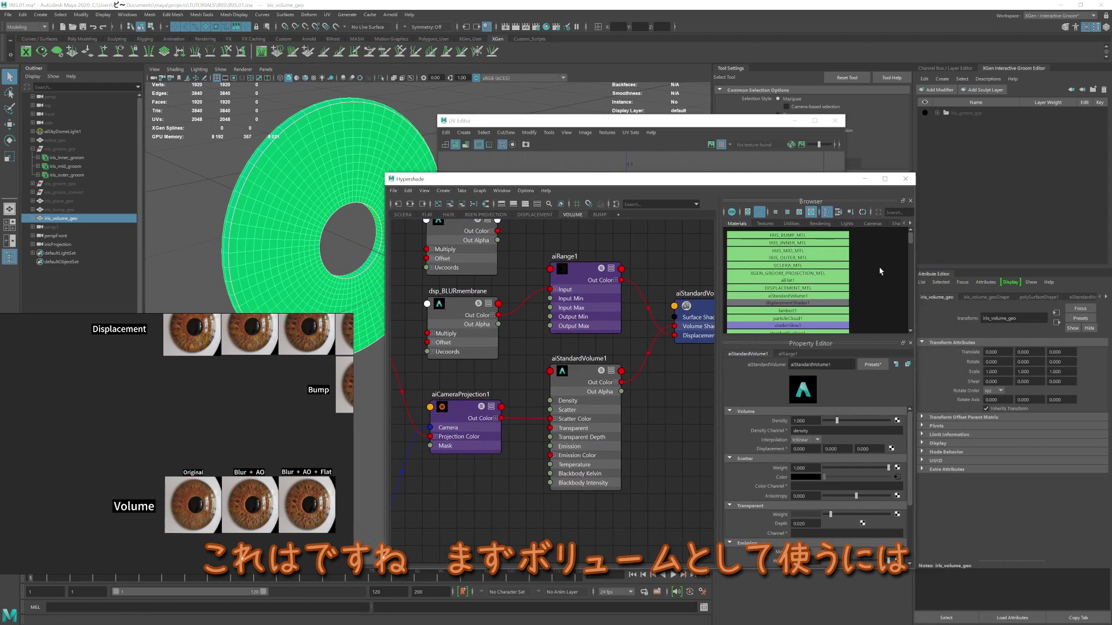
Reveal the Arnold volume step size and padding for iris_volume_geoShape.
{"action": "left_click", "coordinate": [984, 298]}
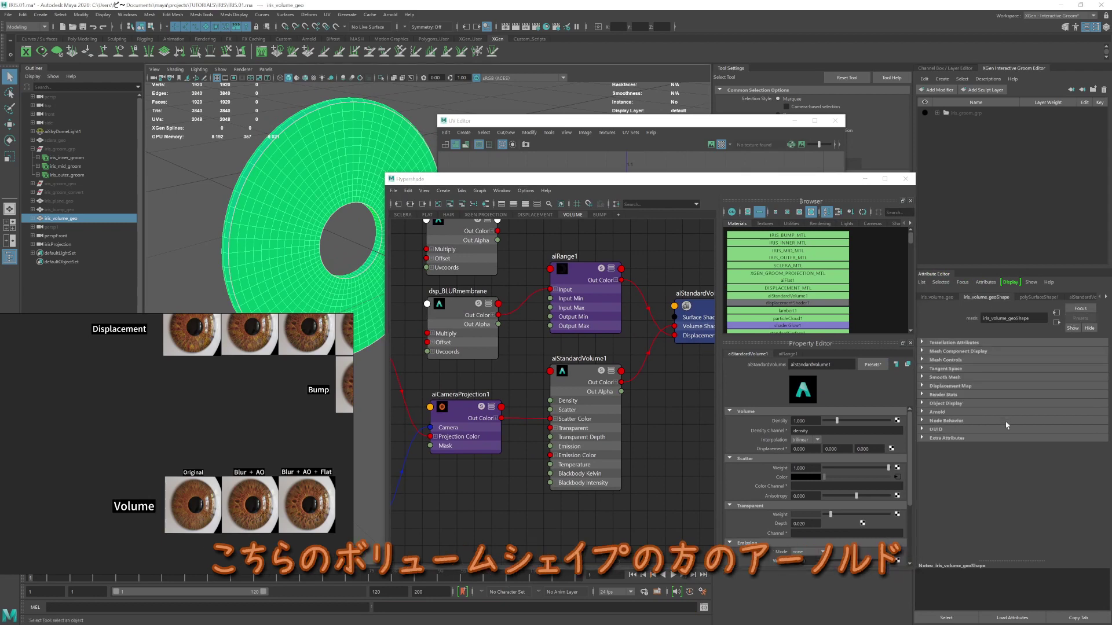
{"action": "left_click", "coordinate": [941, 412]}
{"action": "scroll", "coordinate": [941, 417], "scroll_direction": "down", "scroll_amount": 3}
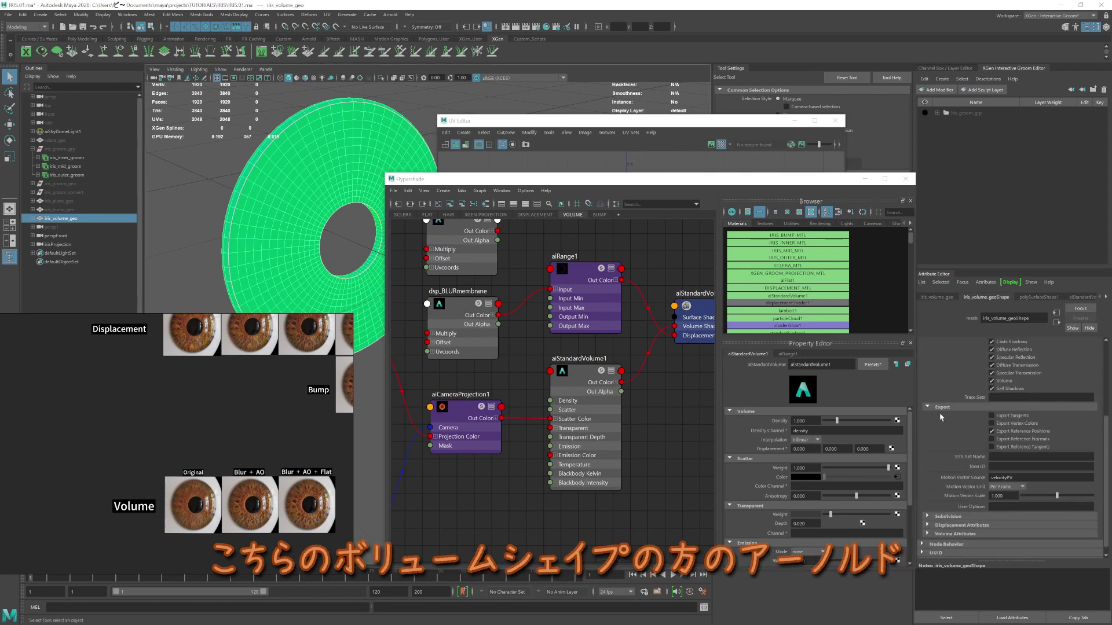
{"action": "scroll", "coordinate": [941, 417], "scroll_direction": "down", "scroll_amount": 3}
{"action": "left_click", "coordinate": [955, 525]}
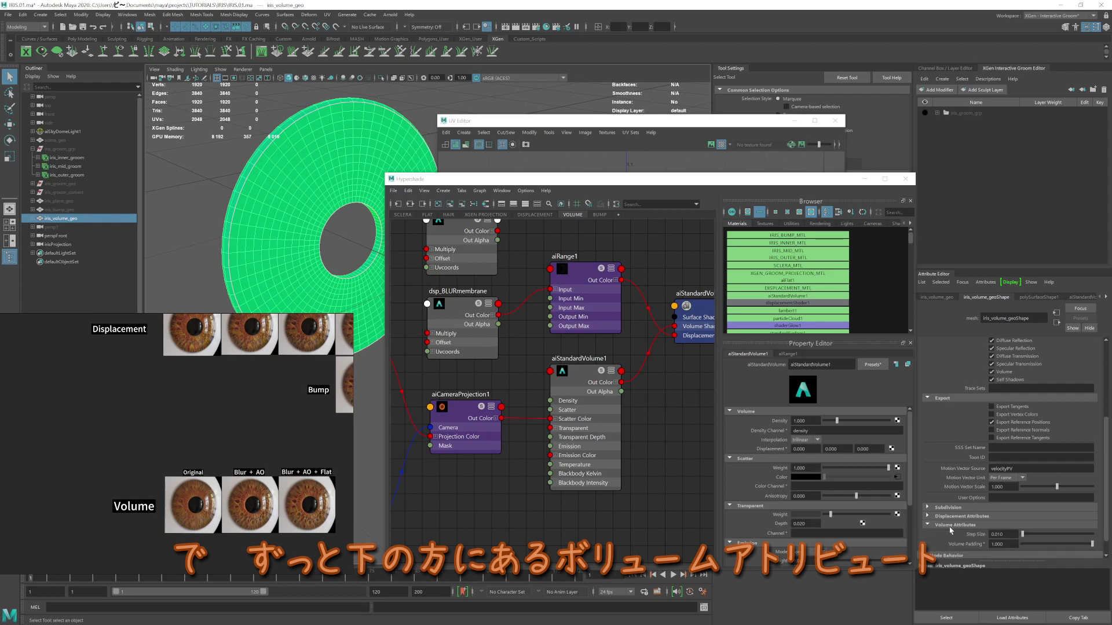
Set the shape's volume step size to 0.010.
{"action": "double_click", "coordinate": [997, 514]}
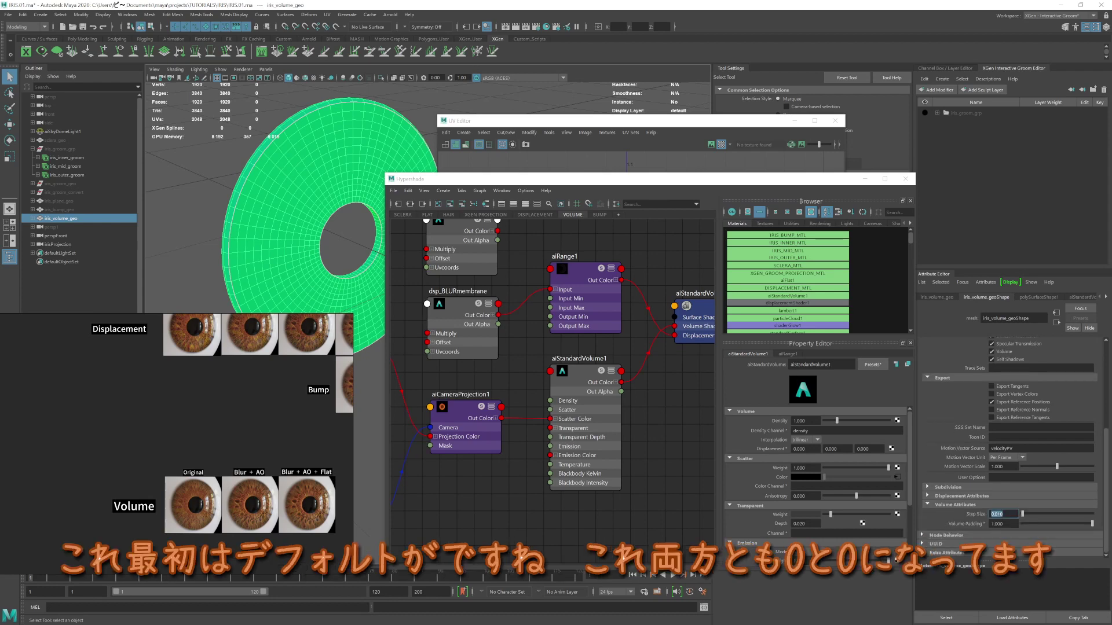
{"action": "type", "text": "0"}
{"action": "key", "text": "Return"}
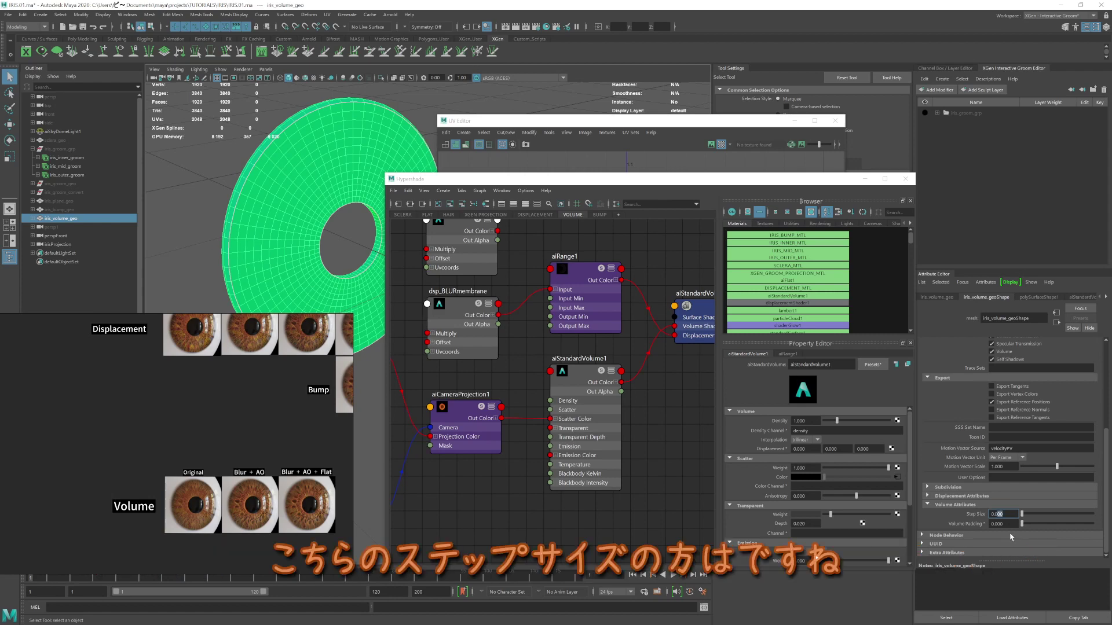
{"action": "type", "text": "0.01"}
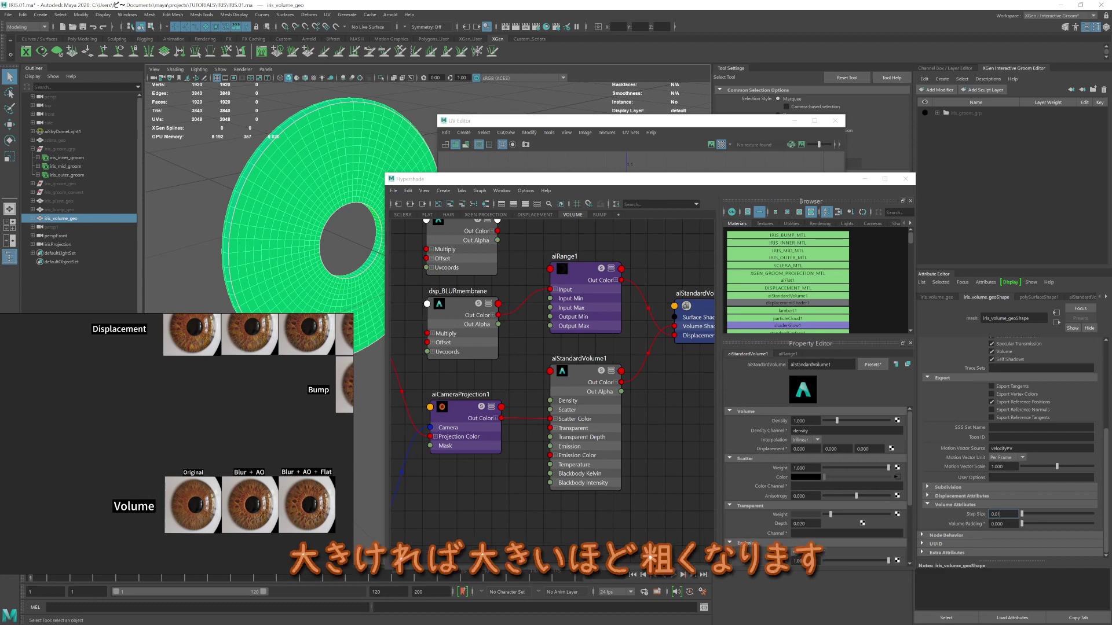
{"action": "key", "text": "Return"}
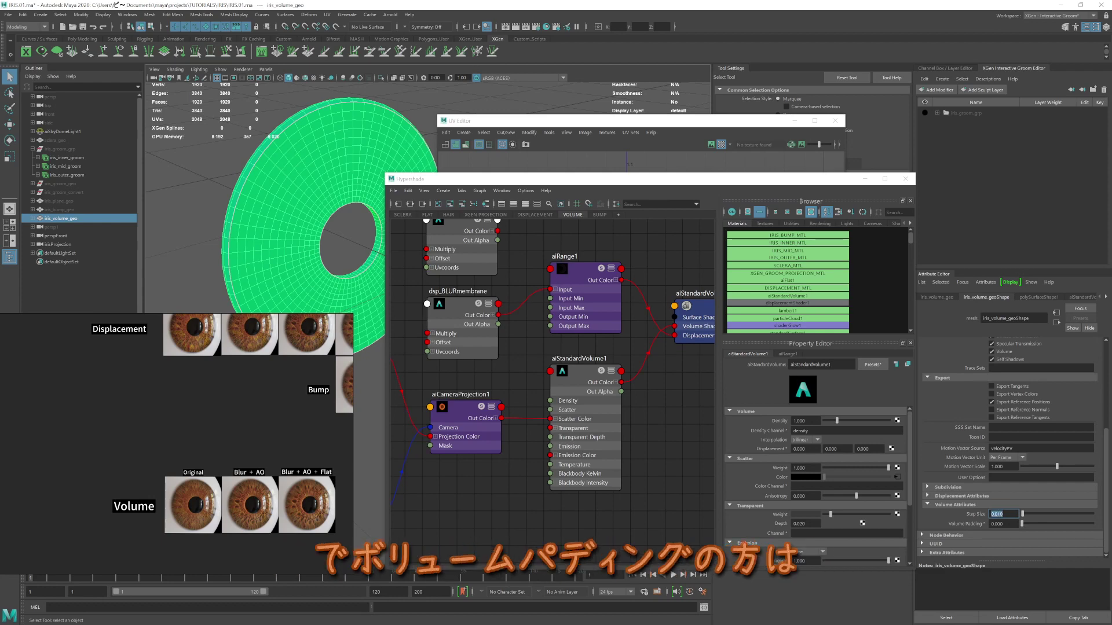
Set the iris shell's volume padding to 1.
{"action": "left_click", "coordinate": [1002, 524]}
{"action": "type", "text": "1"}
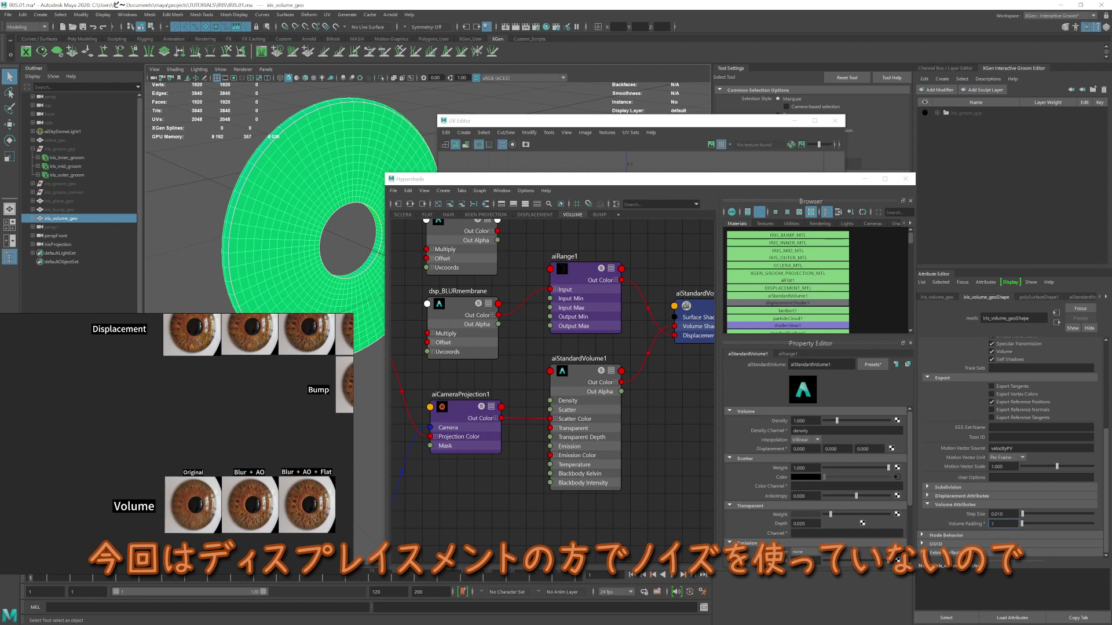
{"action": "key", "text": "Tab"}
{"action": "scroll", "coordinate": [469, 530], "scroll_direction": "down", "scroll_amount": 2}
{"action": "scroll", "coordinate": [469, 529], "scroll_direction": "down", "scroll_amount": 2}
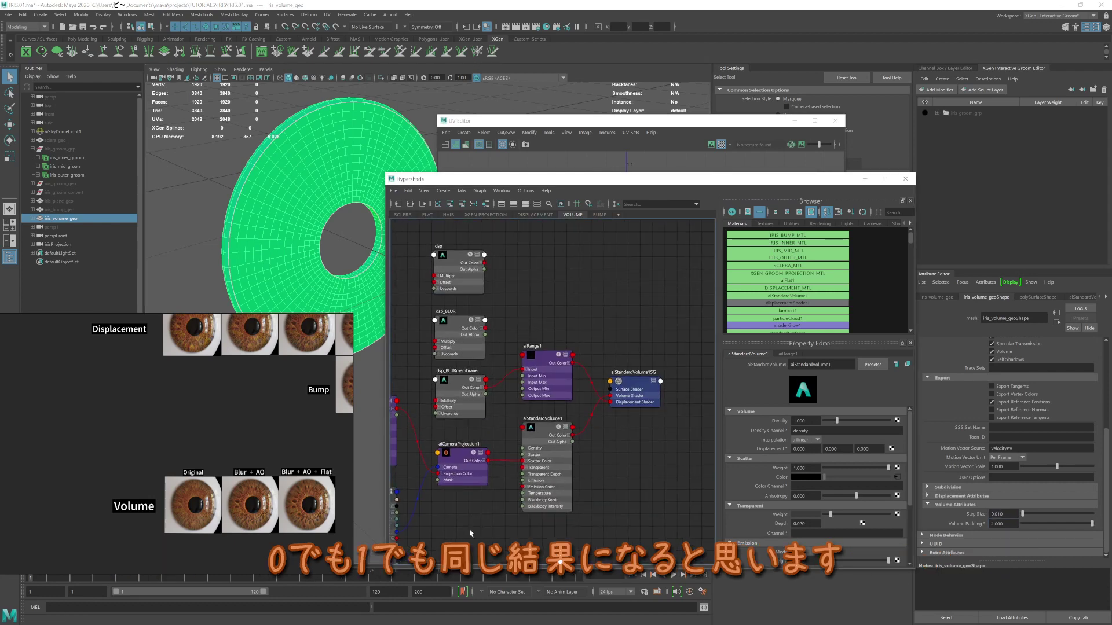
{"action": "left_click_drag", "start_coordinate": [491, 543], "coordinate": [550, 504]}
{"action": "mouse_move", "coordinate": [523, 556]}
{"action": "middle_mouse_down", "text": "alt"}
{"action": "mouse_move", "coordinate": [582, 525]}
{"action": "mouse_move", "coordinate": [559, 516]}
{"action": "mouse_move", "coordinate": [606, 466]}
{"action": "middle_mouse_up", "text": "alt"}
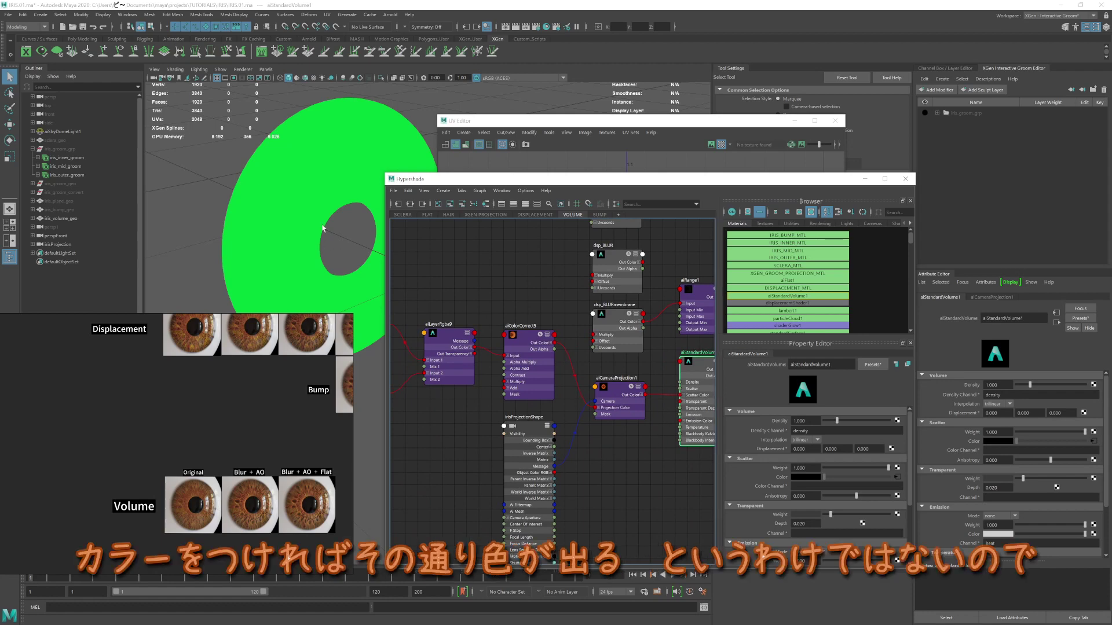
{"action": "middle_click_drag", "start_coordinate": [463, 451], "coordinate": [582, 452], "text": "alt"}
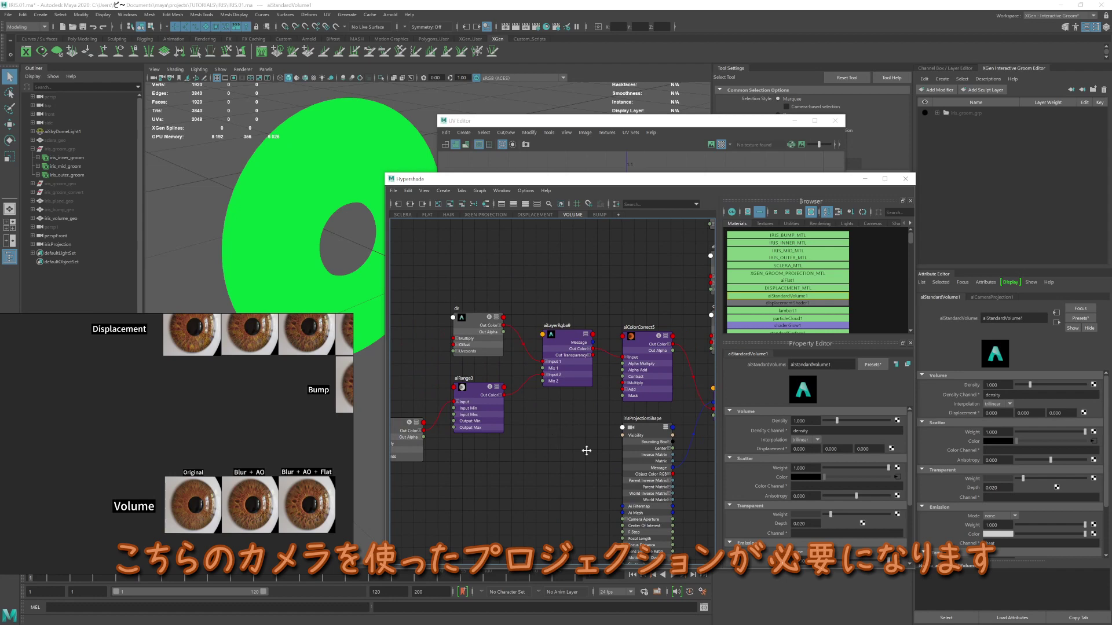
{"action": "middle_click_drag", "start_coordinate": [583, 451], "coordinate": [502, 421], "text": "alt"}
{"action": "left_click", "coordinate": [674, 388]}
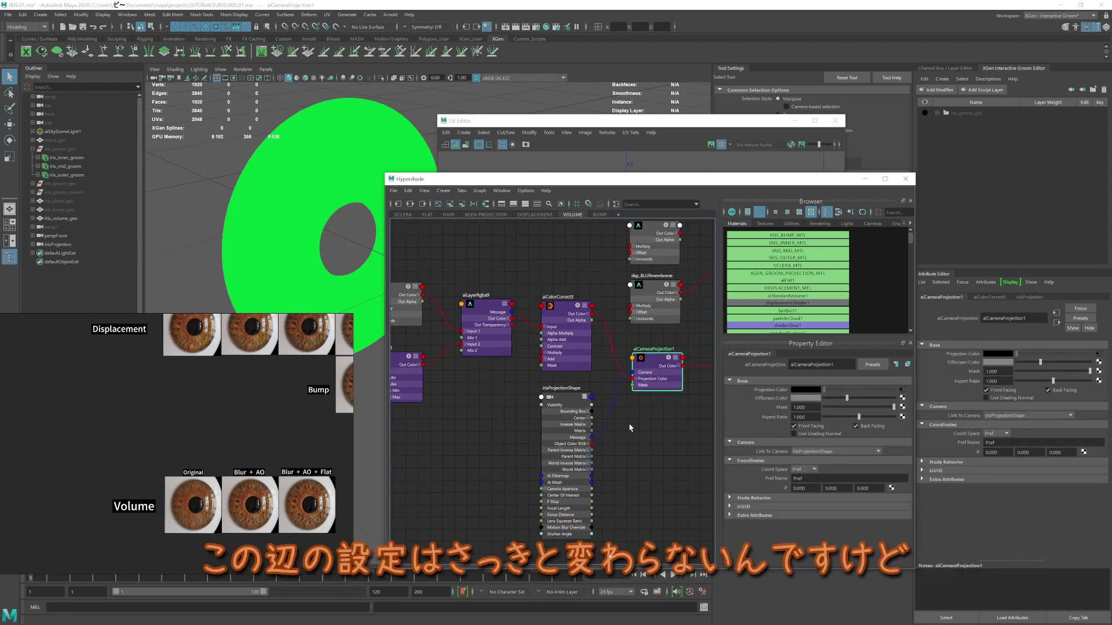
{"action": "middle_click_drag", "start_coordinate": [406, 451], "coordinate": [498, 455], "text": "alt"}
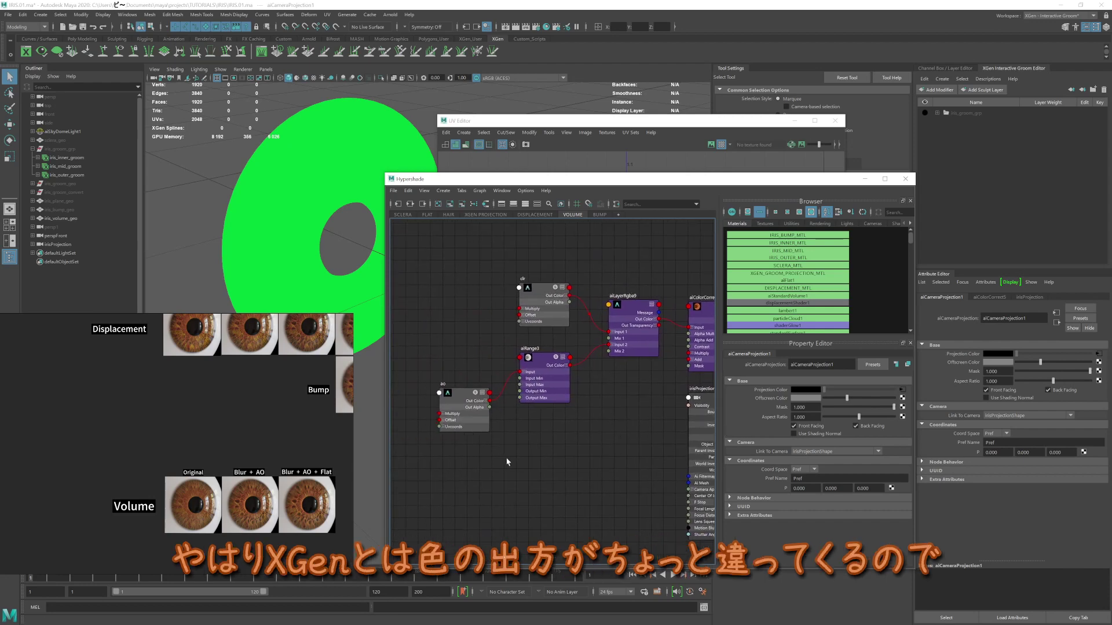
{"action": "middle_click_drag", "start_coordinate": [590, 437], "coordinate": [573, 458], "text": "alt"}
{"action": "left_click", "coordinate": [545, 339]}
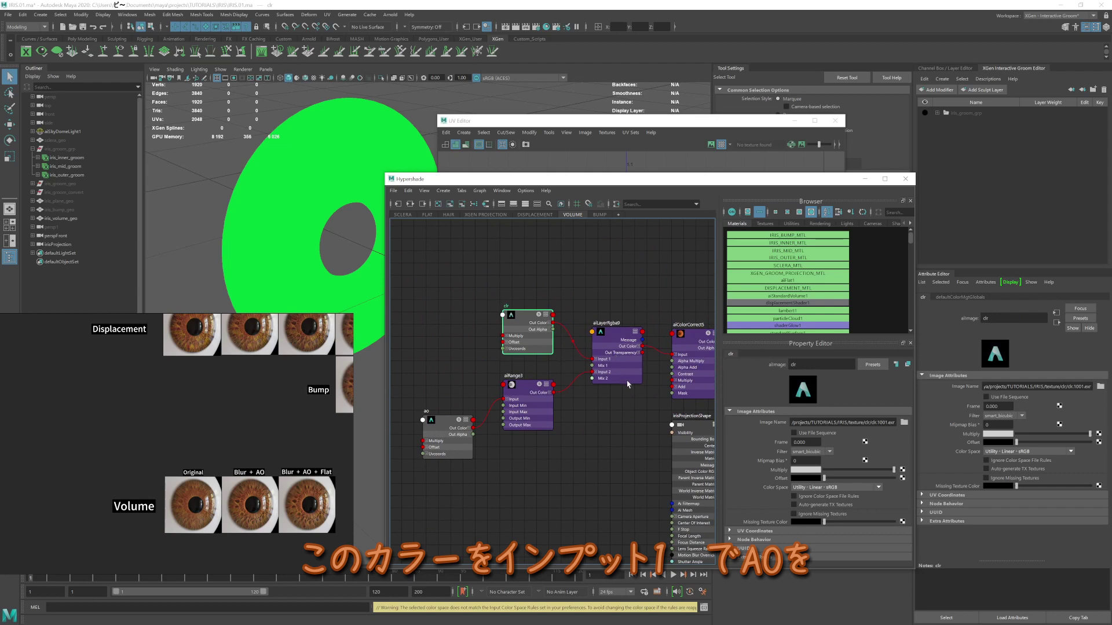
{"action": "left_click", "coordinate": [616, 348]}
{"action": "key", "text": "Left"}
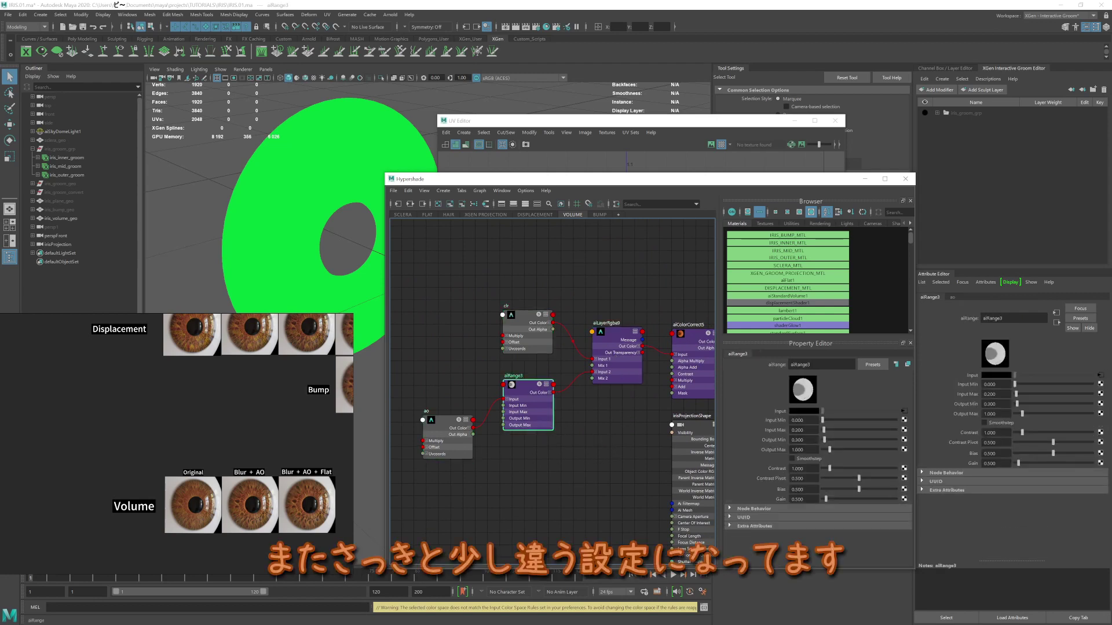
{"action": "middle_click_drag", "start_coordinate": [604, 443], "coordinate": [529, 454], "text": "alt"}
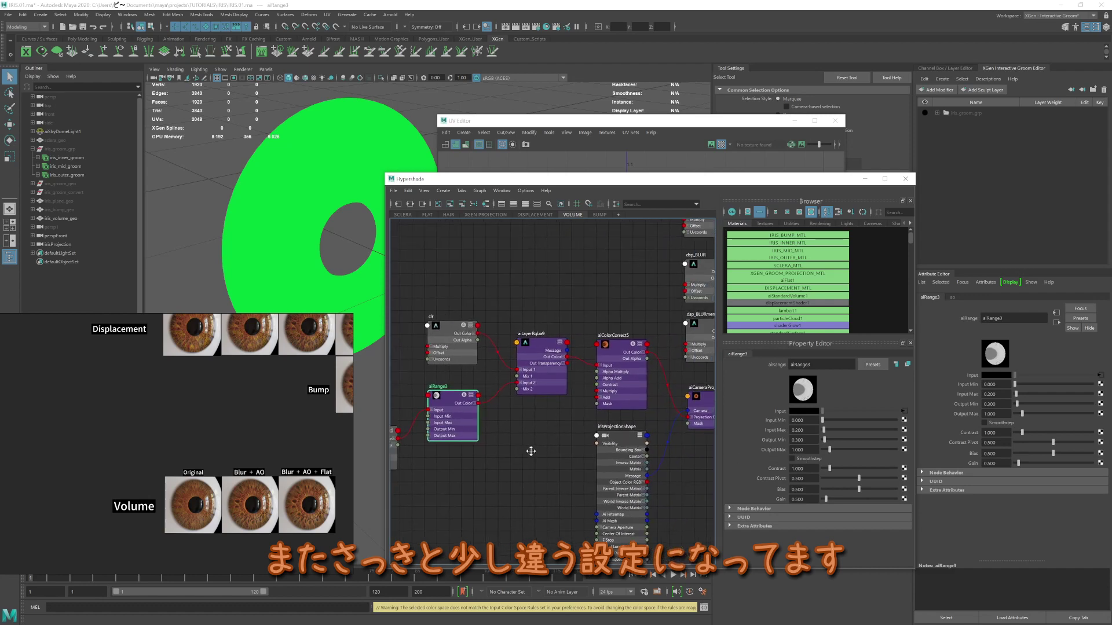
{"action": "left_click", "coordinate": [554, 390]}
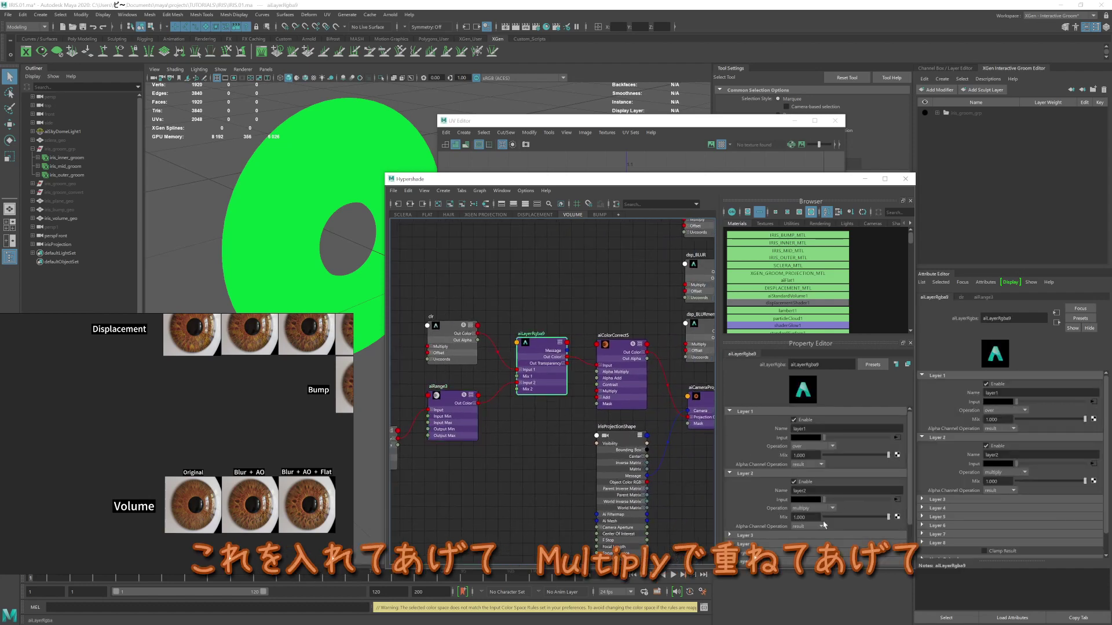
{"action": "middle_click_drag", "start_coordinate": [564, 427], "coordinate": [502, 417], "text": "alt"}
{"action": "left_click", "coordinate": [568, 398]}
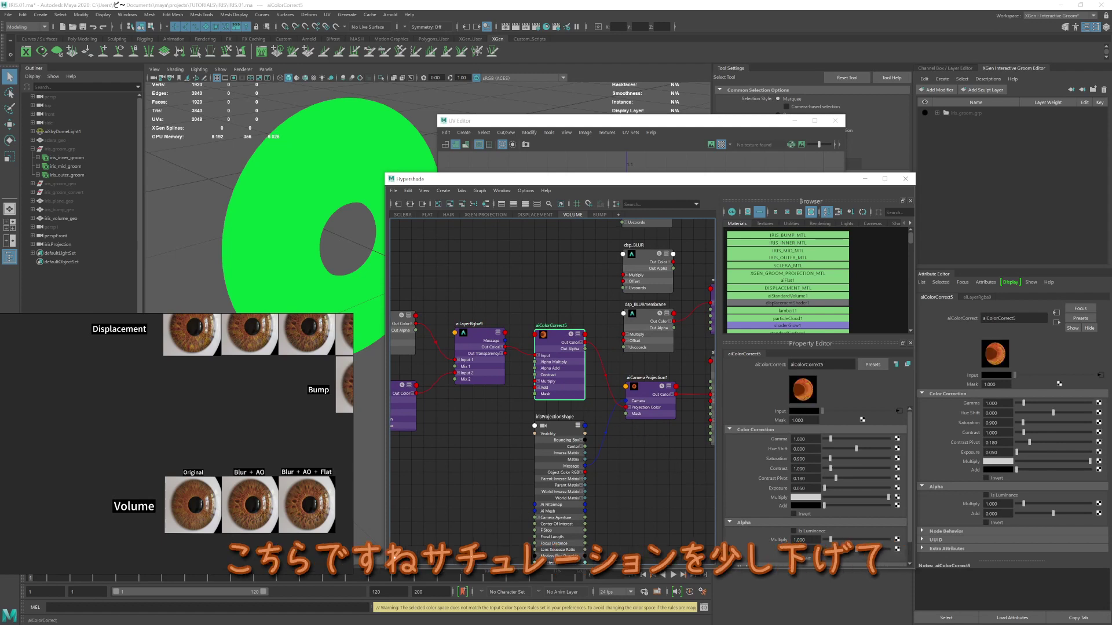
{"action": "left_click", "coordinate": [799, 458]}
{"action": "left_click", "coordinate": [800, 488]}
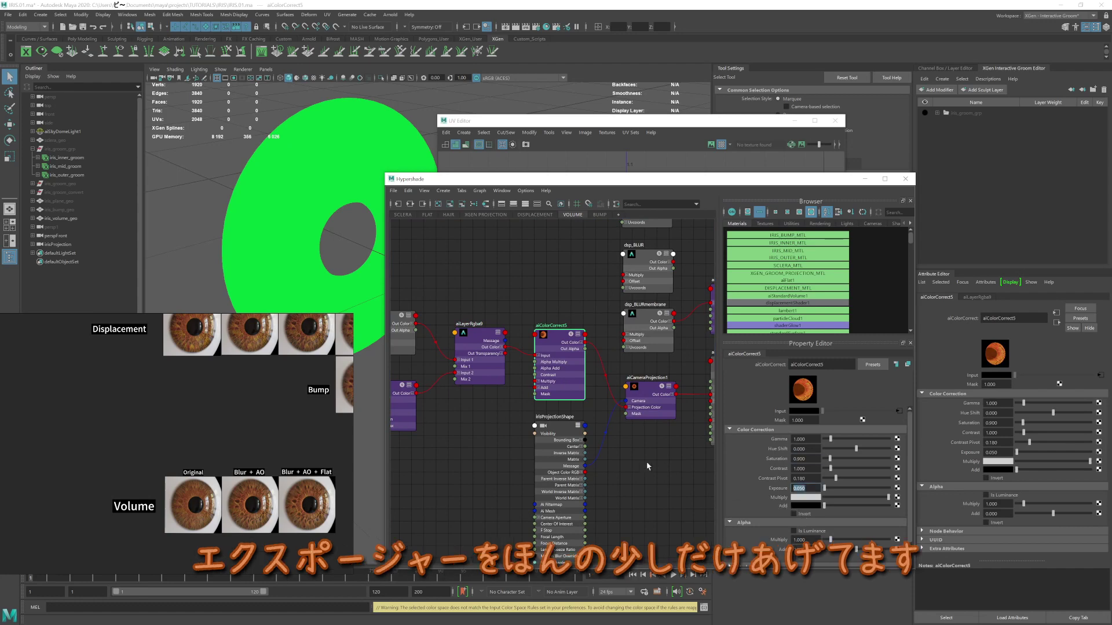
{"action": "left_click", "coordinate": [654, 402]}
{"action": "middle_click_drag", "start_coordinate": [645, 443], "coordinate": [629, 448], "text": "alt"}
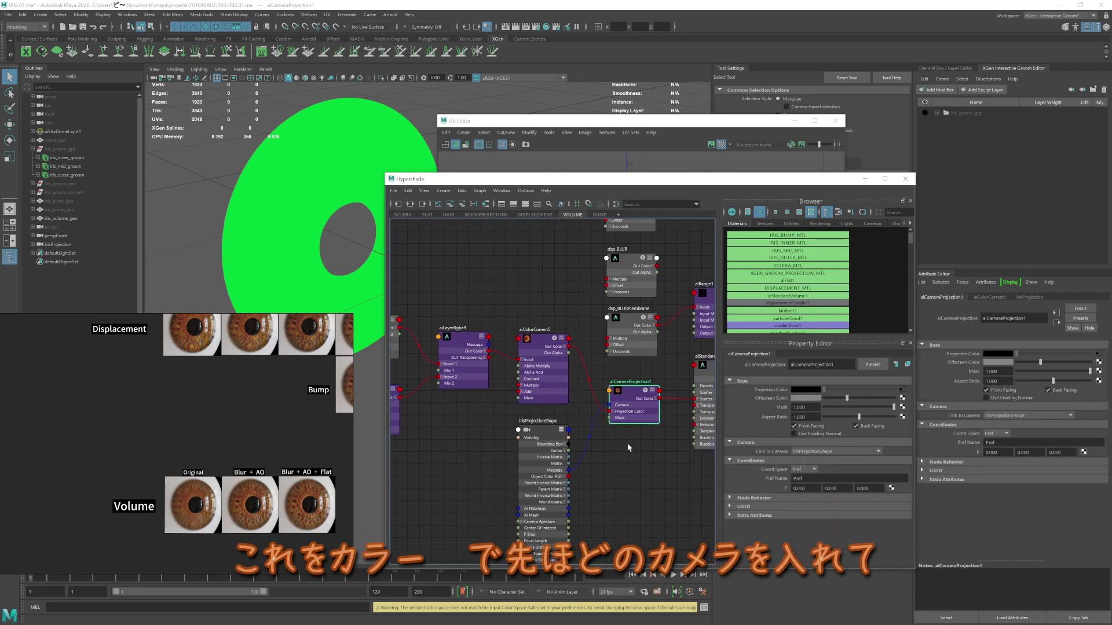
{"action": "middle_click_drag", "start_coordinate": [639, 399], "coordinate": [566, 452], "text": "alt"}
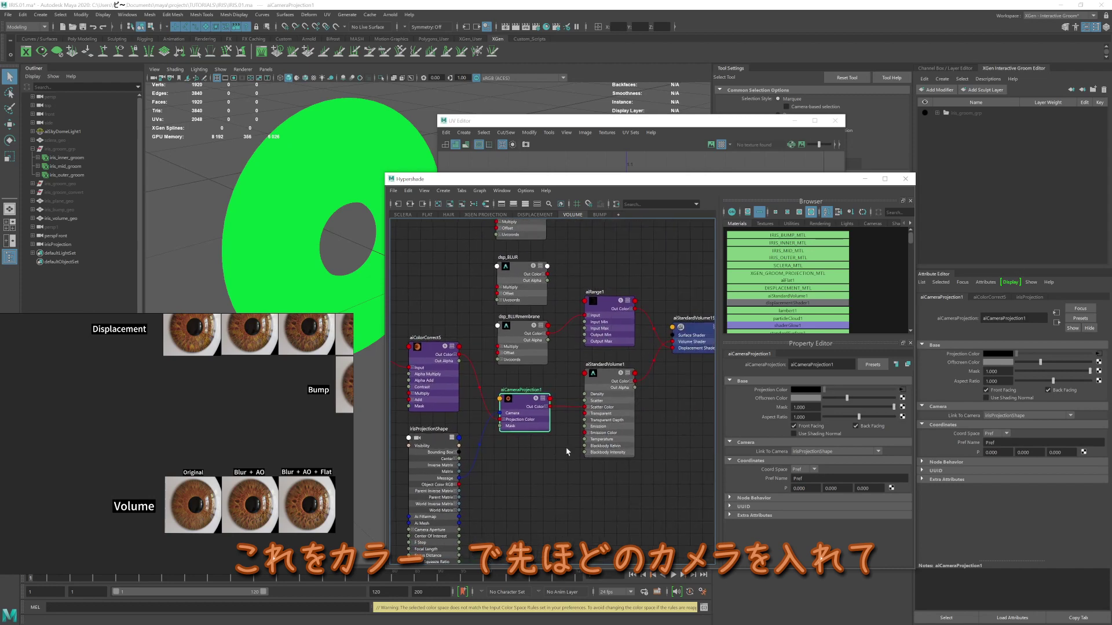
Check aiStandardVolume1's scatter weight, density and transparent depth values.
{"action": "left_click", "coordinate": [596, 415]}
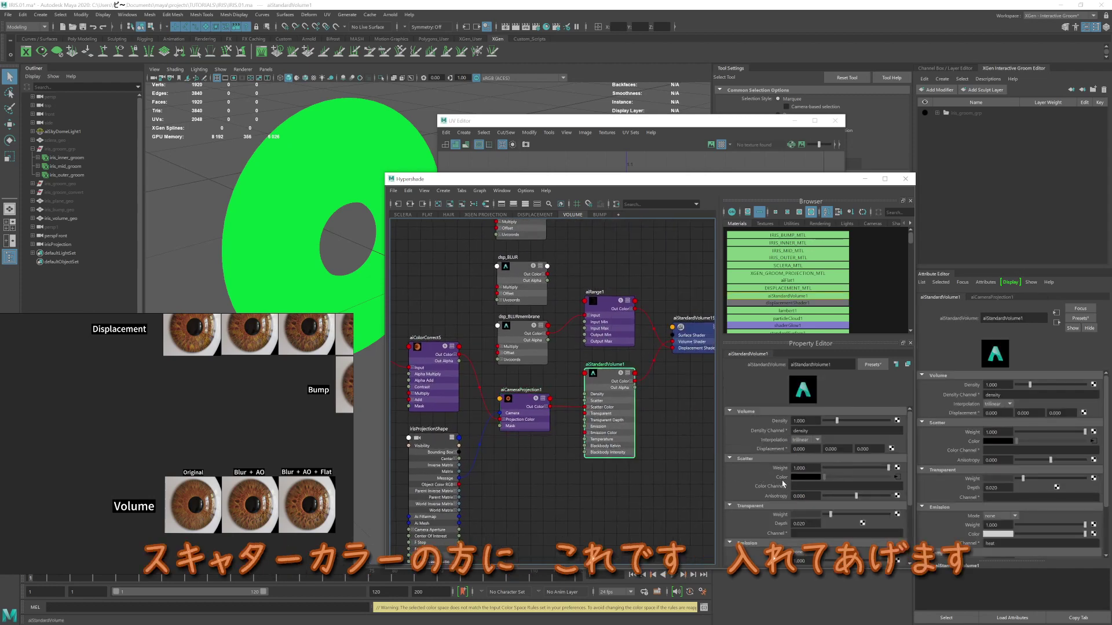
{"action": "left_click", "coordinate": [802, 468]}
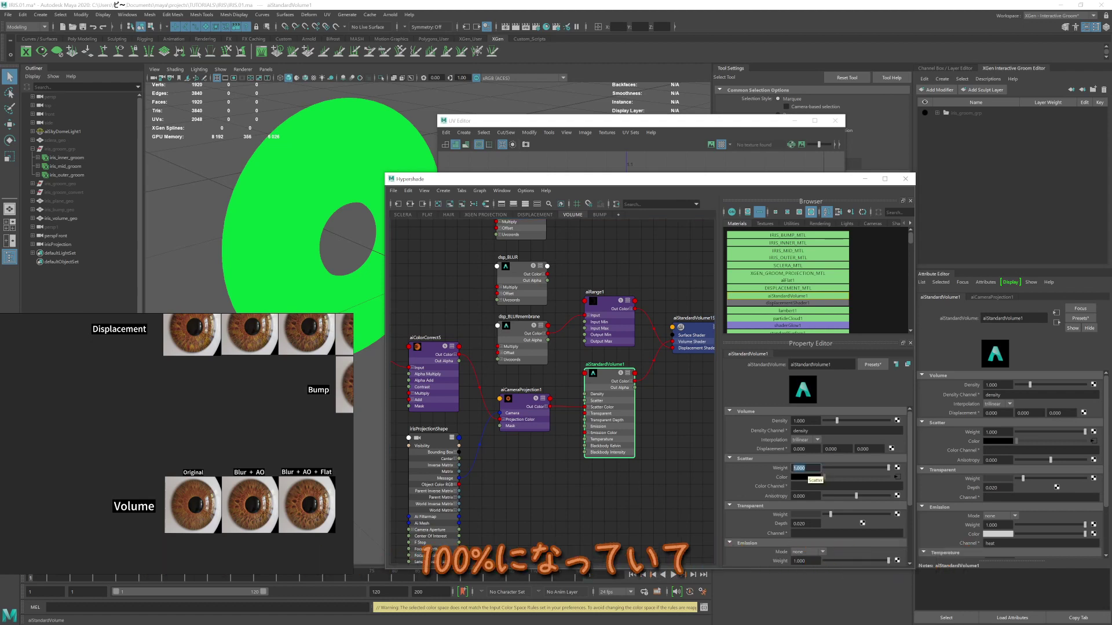
{"action": "left_click", "coordinate": [801, 421]}
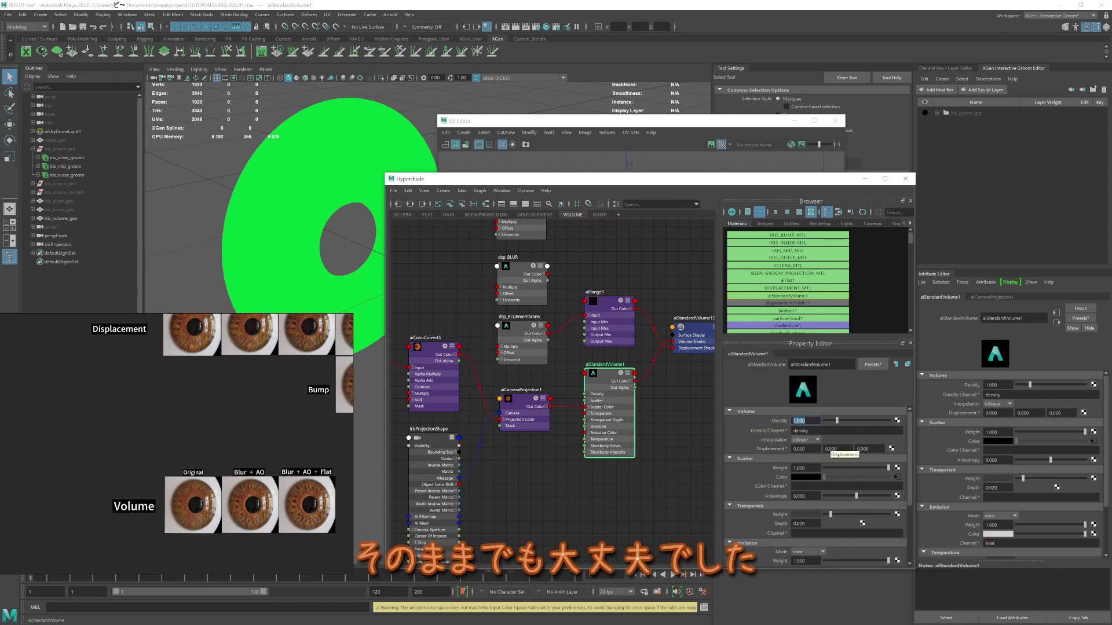
{"action": "scroll", "coordinate": [811, 480], "scroll_direction": "down", "scroll_amount": 1}
{"action": "left_click", "coordinate": [798, 506]}
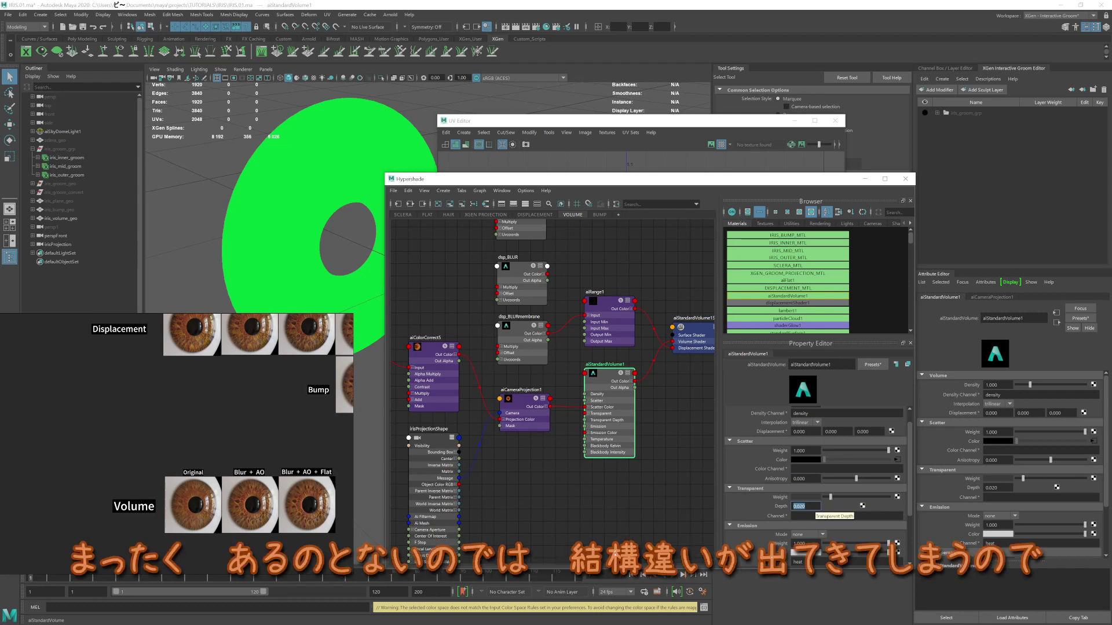
{"action": "type", "text": "0.100"}
Darken the volume's Transparent colour to a V value of 0.1.
{"action": "left_click", "coordinate": [806, 496]}
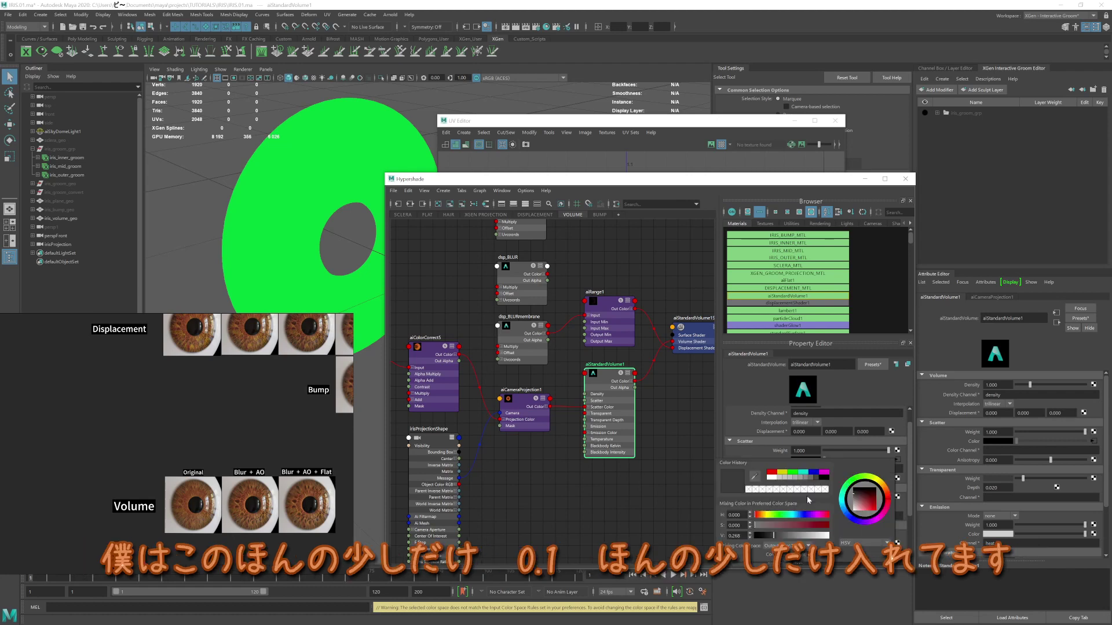
{"action": "double_click", "coordinate": [735, 536]}
{"action": "type", "text": "0.1"}
{"action": "key", "text": "Return"}
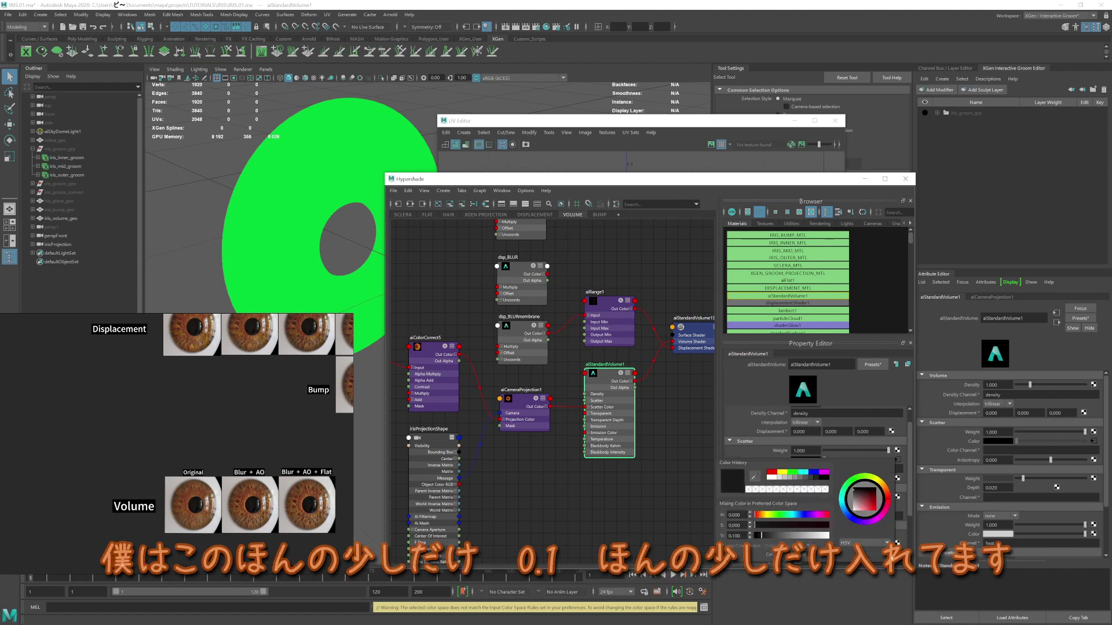
{"action": "left_click", "coordinate": [711, 524]}
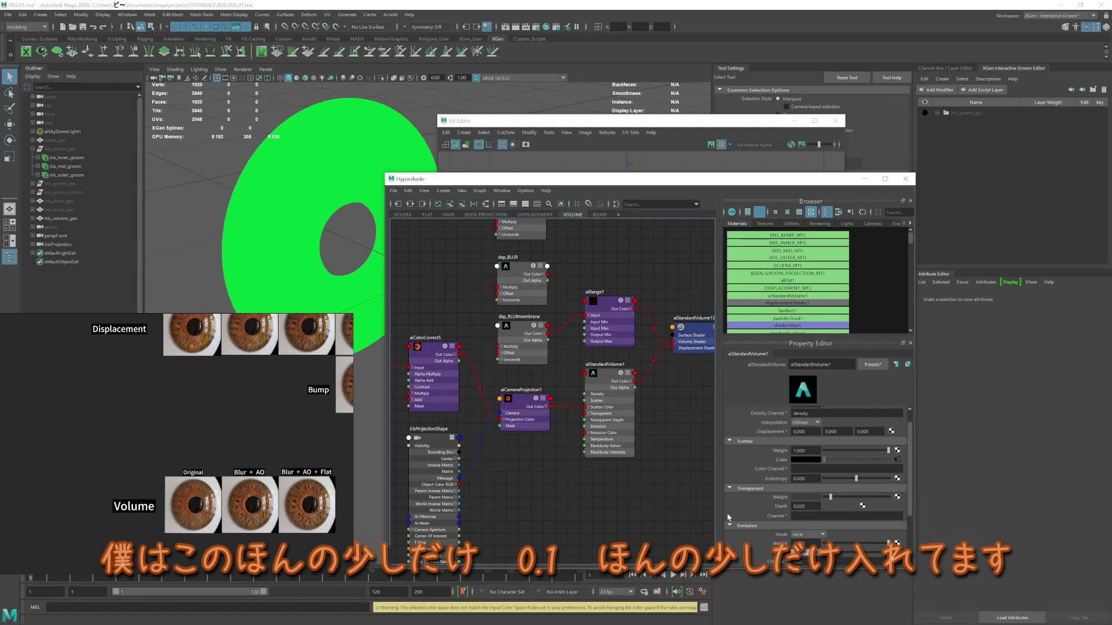
{"action": "left_click_drag", "start_coordinate": [806, 506], "coordinate": [799, 506]}
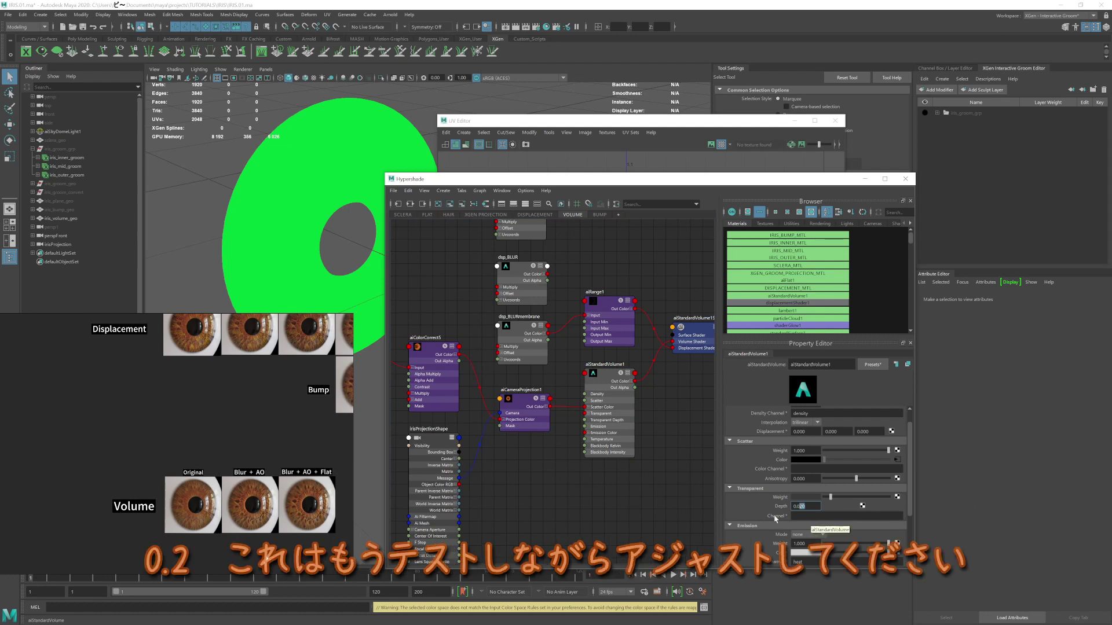
Set aiStandardVolume1's Emission Mode to none.
{"action": "scroll", "coordinate": [775, 518], "scroll_direction": "down", "scroll_amount": 1}
{"action": "scroll", "coordinate": [764, 516], "scroll_direction": "down", "scroll_amount": 1}
{"action": "scroll", "coordinate": [753, 514], "scroll_direction": "down", "scroll_amount": 1}
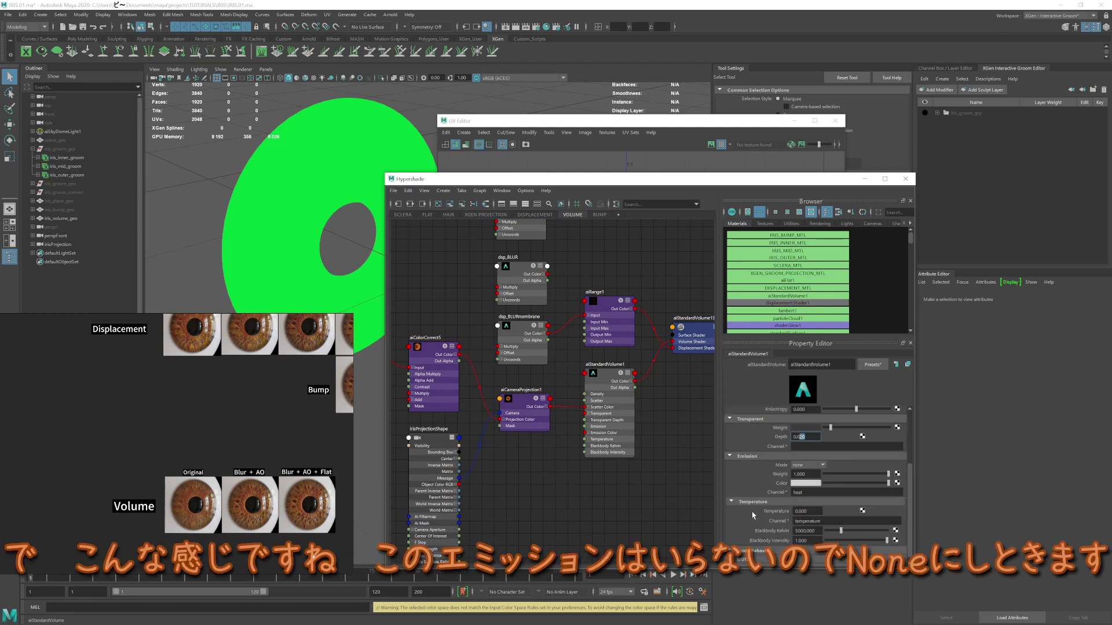
{"action": "scroll", "coordinate": [753, 515], "scroll_direction": "down", "scroll_amount": 1}
{"action": "left_click", "coordinate": [817, 457]}
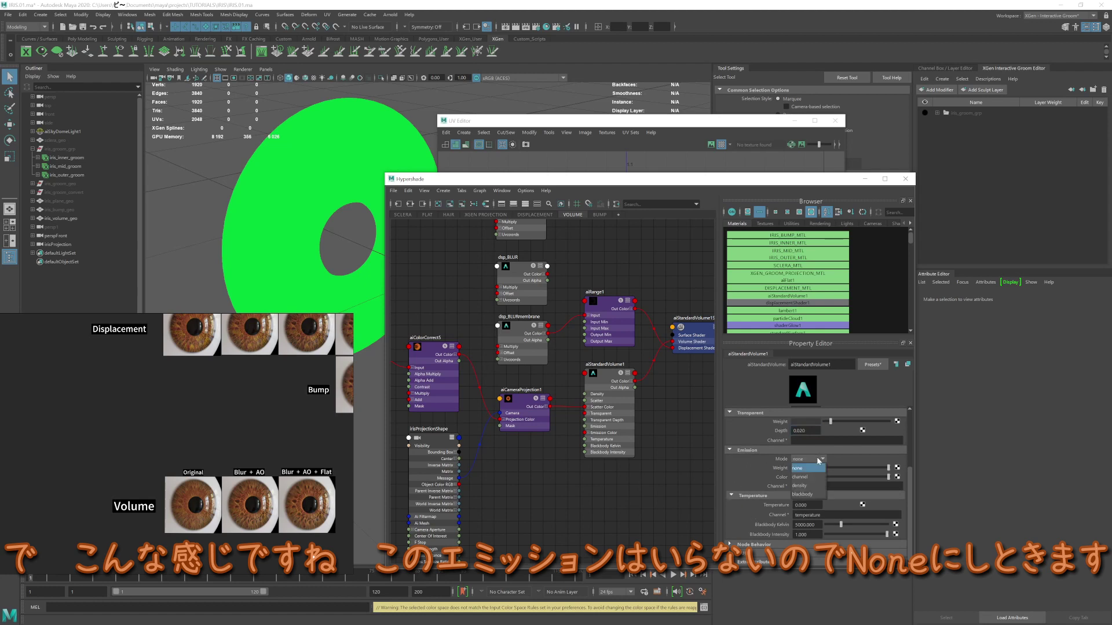
{"action": "left_click", "coordinate": [799, 467]}
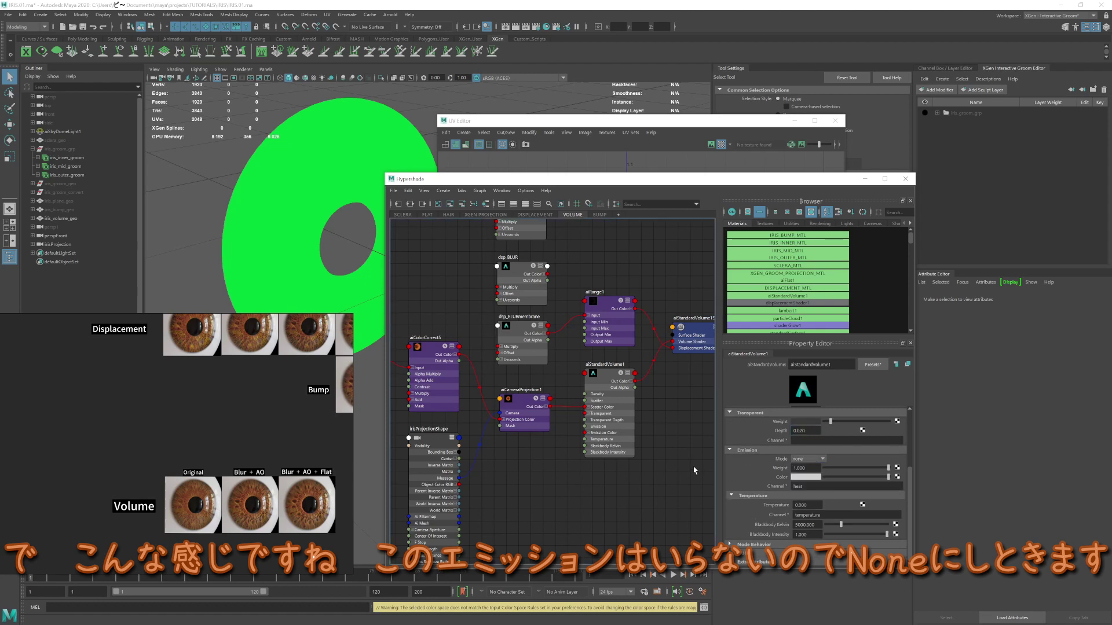
{"action": "middle_click_drag", "start_coordinate": [415, 391], "coordinate": [432, 432], "text": "alt"}
Navigate the VOLUME network and inspect the clr image texture node.
{"action": "scroll", "coordinate": [232, 454], "scroll_direction": "down", "scroll_amount": 2}
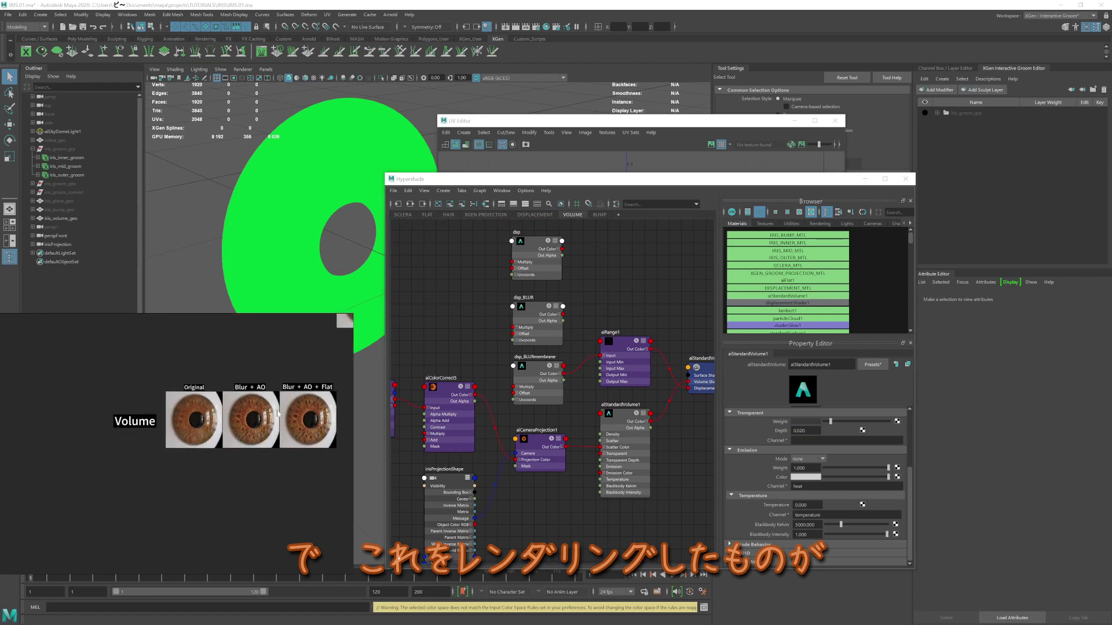
{"action": "scroll", "coordinate": [175, 412], "scroll_direction": "up", "scroll_amount": 2}
{"action": "scroll", "coordinate": [195, 428], "scroll_direction": "up", "scroll_amount": 1}
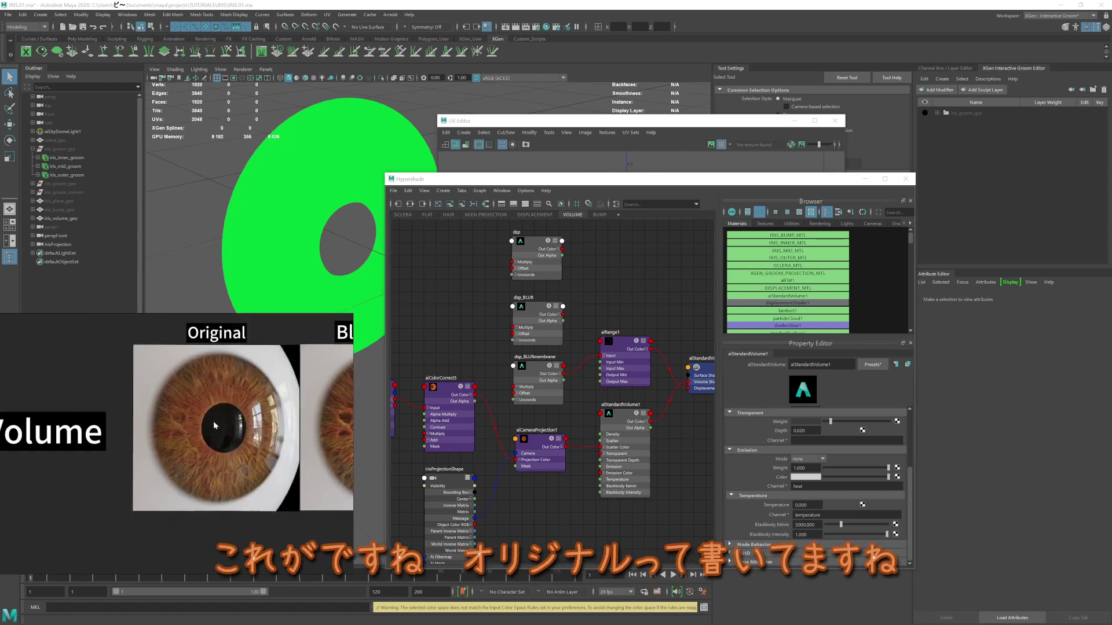
{"action": "scroll", "coordinate": [214, 421], "scroll_direction": "down", "scroll_amount": 1}
{"action": "middle_click_drag", "start_coordinate": [413, 360], "coordinate": [602, 353], "text": "alt"}
{"action": "left_click_drag", "start_coordinate": [458, 360], "coordinate": [459, 327]}
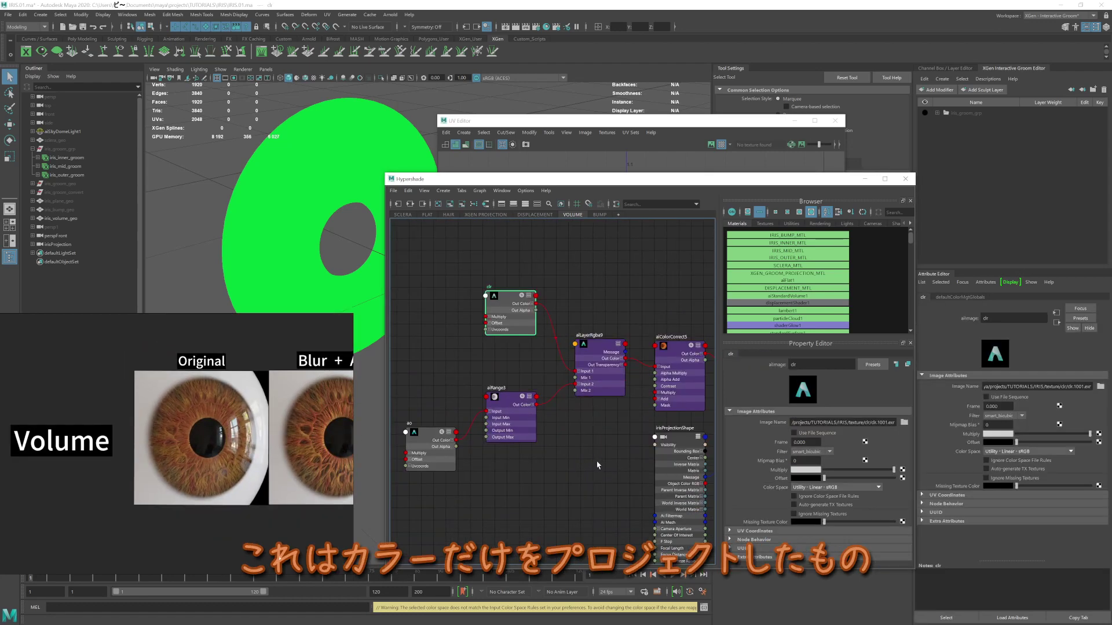
{"action": "middle_click_drag", "start_coordinate": [565, 481], "coordinate": [528, 461], "text": "alt"}
Inspect the dsp_BLURmembrane node, then select the ao texture node.
{"action": "mouse_move", "coordinate": [665, 471]}
{"action": "middle_mouse_down", "text": "alt"}
{"action": "mouse_move", "coordinate": [623, 457]}
{"action": "mouse_move", "coordinate": [579, 472]}
{"action": "mouse_move", "coordinate": [623, 490]}
{"action": "mouse_move", "coordinate": [535, 471]}
{"action": "middle_mouse_up", "text": "alt"}
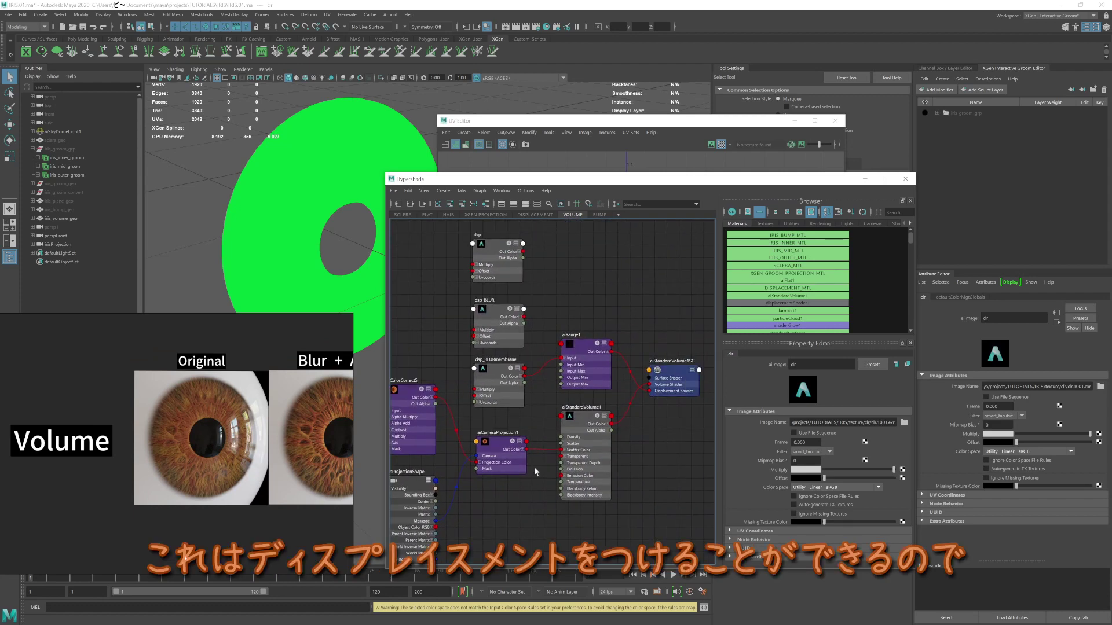
{"action": "left_click", "coordinate": [509, 404]}
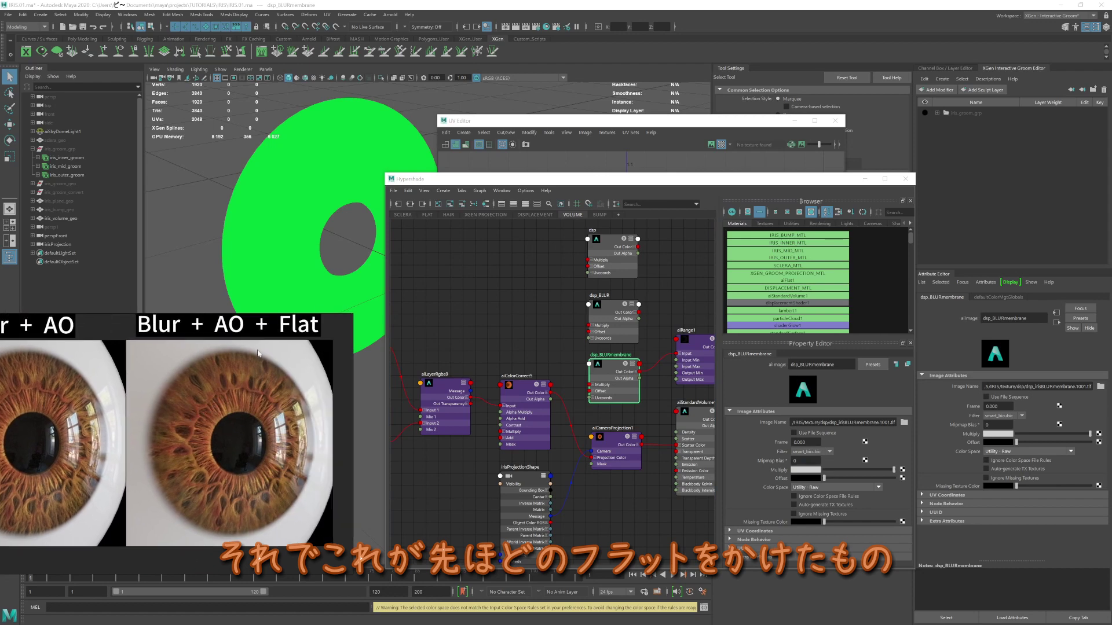
{"action": "scroll", "coordinate": [443, 455], "scroll_direction": "down", "scroll_amount": 2}
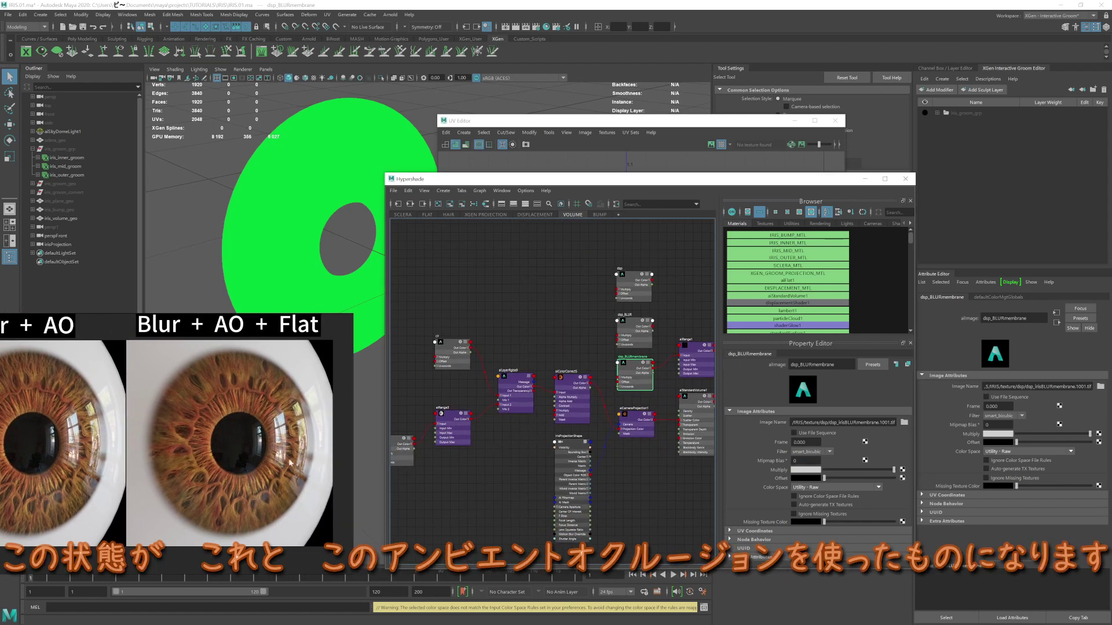
{"action": "middle_click_drag", "start_coordinate": [443, 473], "coordinate": [459, 465], "text": "alt"}
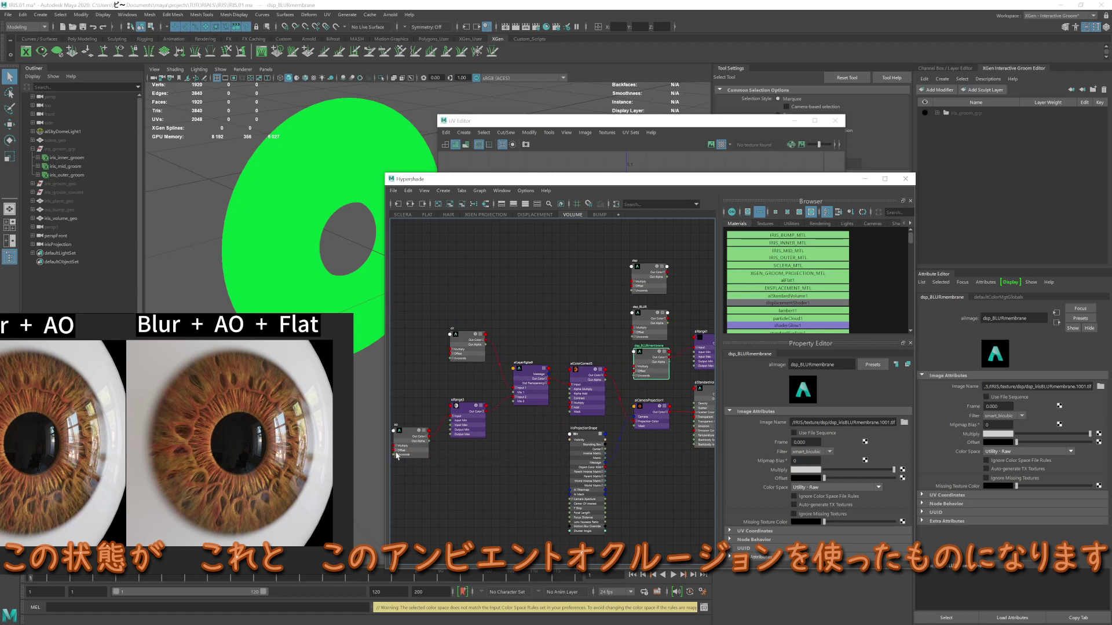
{"action": "left_click_drag", "start_coordinate": [397, 455], "coordinate": [421, 458]}
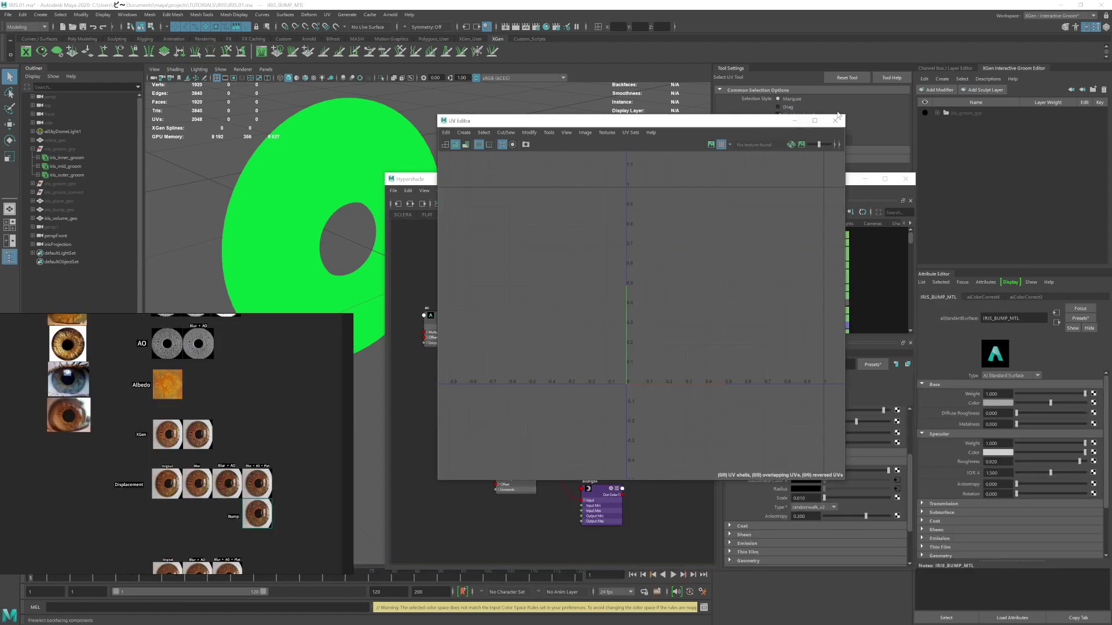
On the VOLUME tab, select iris_volume_geo and view the disk side-on.
{"action": "left_click_drag", "start_coordinate": [637, 190], "coordinate": [662, 188]}
{"action": "left_click", "coordinate": [508, 214]}
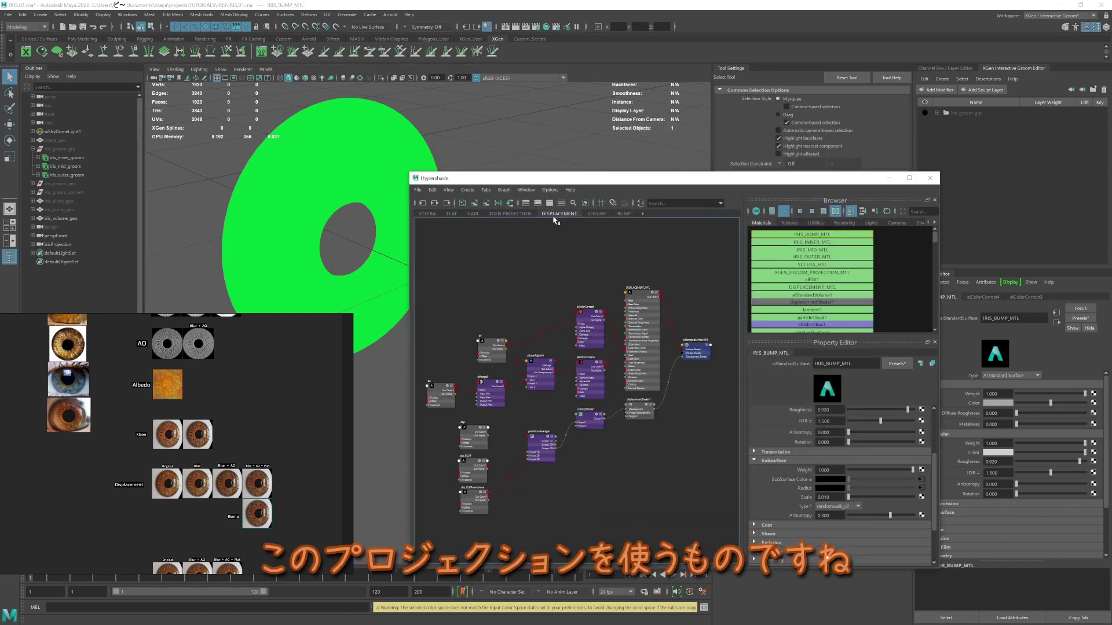
{"action": "left_click", "coordinate": [596, 214]}
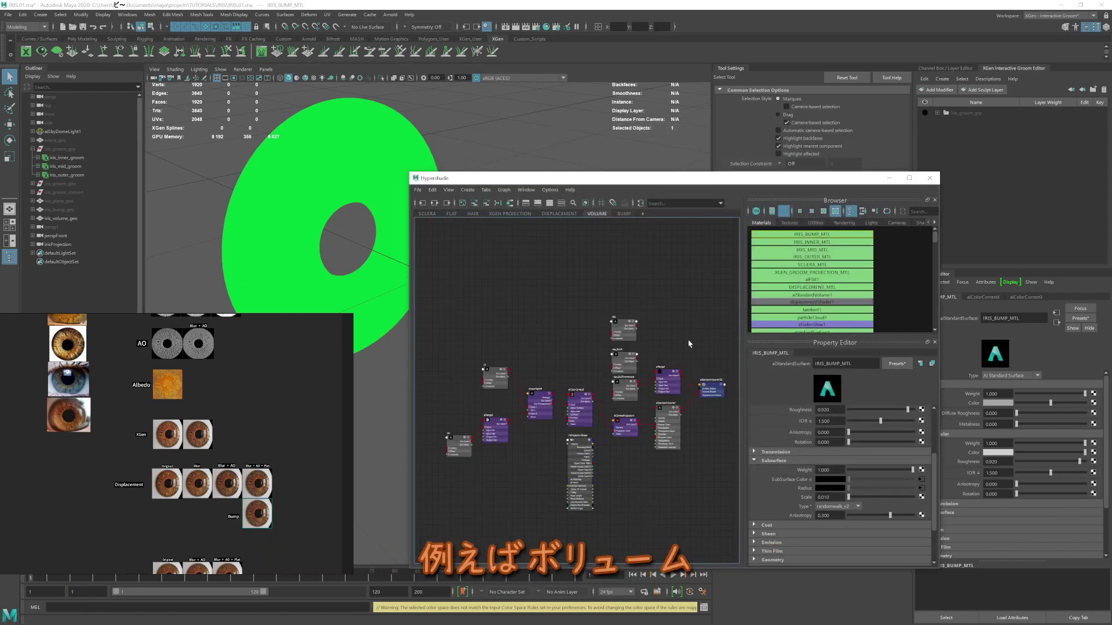
{"action": "left_click", "coordinate": [58, 218]}
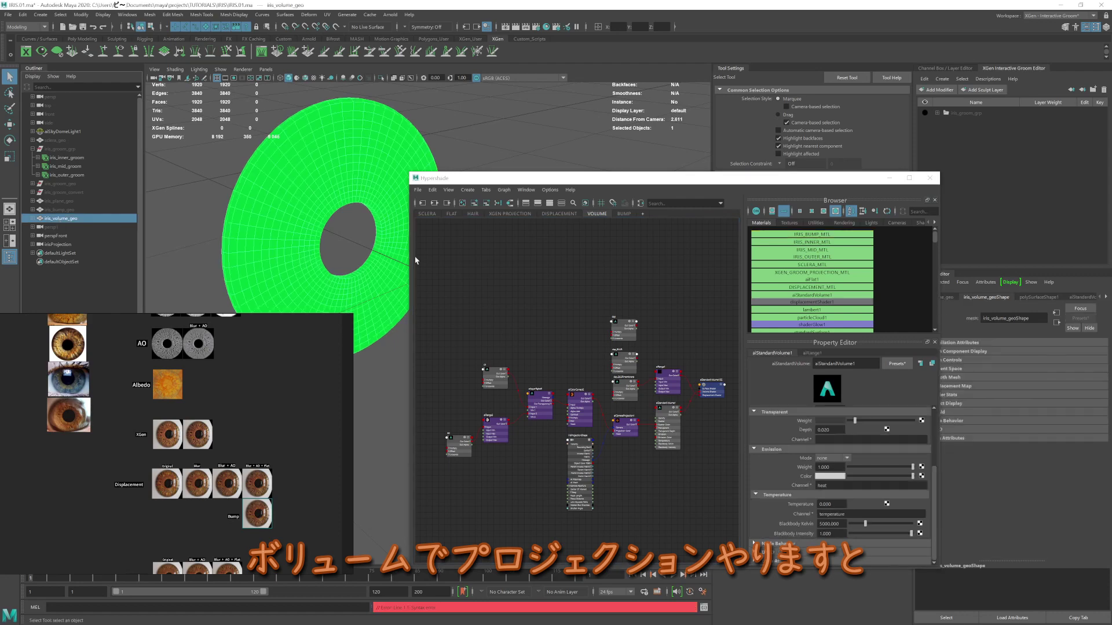
{"action": "left_click_drag", "start_coordinate": [541, 179], "coordinate": [679, 177]}
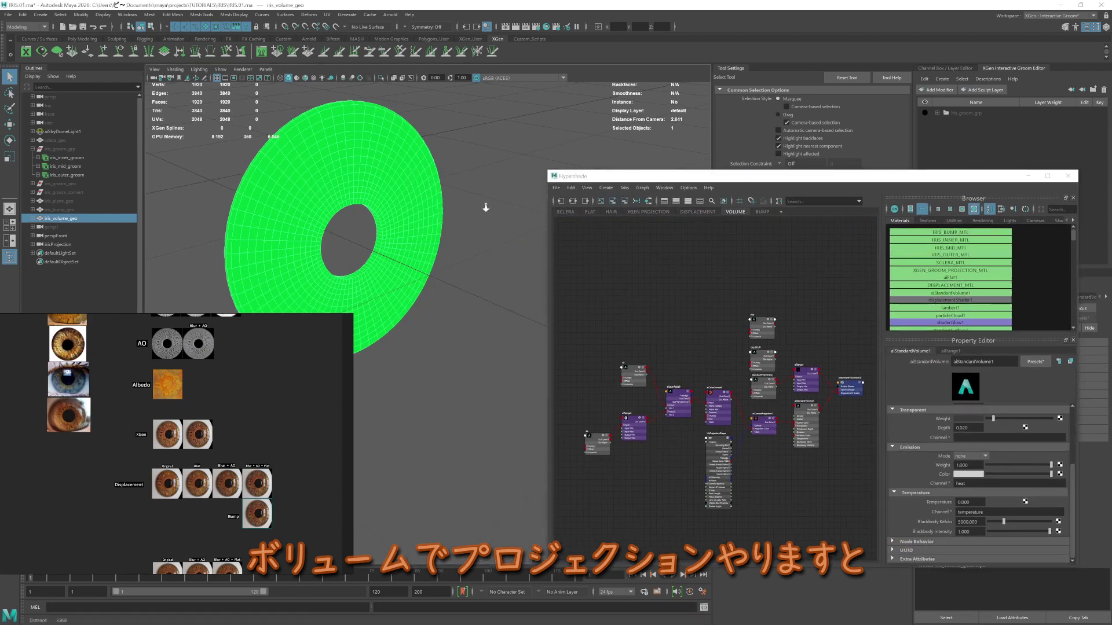
{"action": "mouse_move", "coordinate": [486, 206]}
{"action": "left_mouse_down", "text": "alt"}
{"action": "mouse_move", "coordinate": [303, 218]}
{"action": "mouse_move", "coordinate": [430, 270]}
{"action": "left_mouse_up", "text": "alt"}
{"action": "key", "text": "e"}
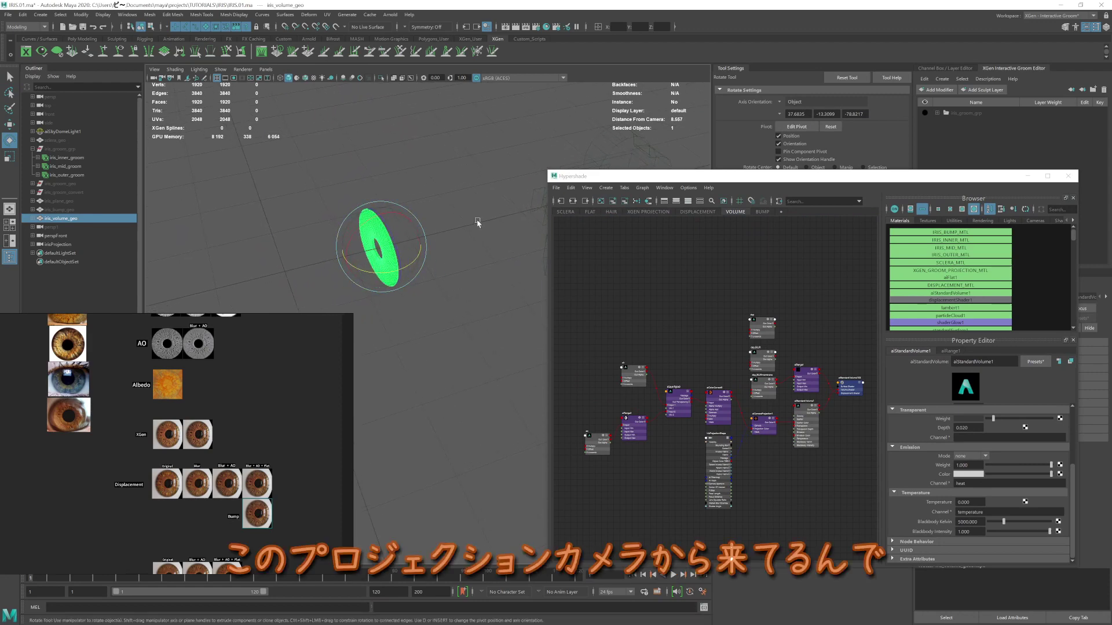
{"action": "left_click_drag", "start_coordinate": [437, 247], "coordinate": [423, 322], "text": "alt"}
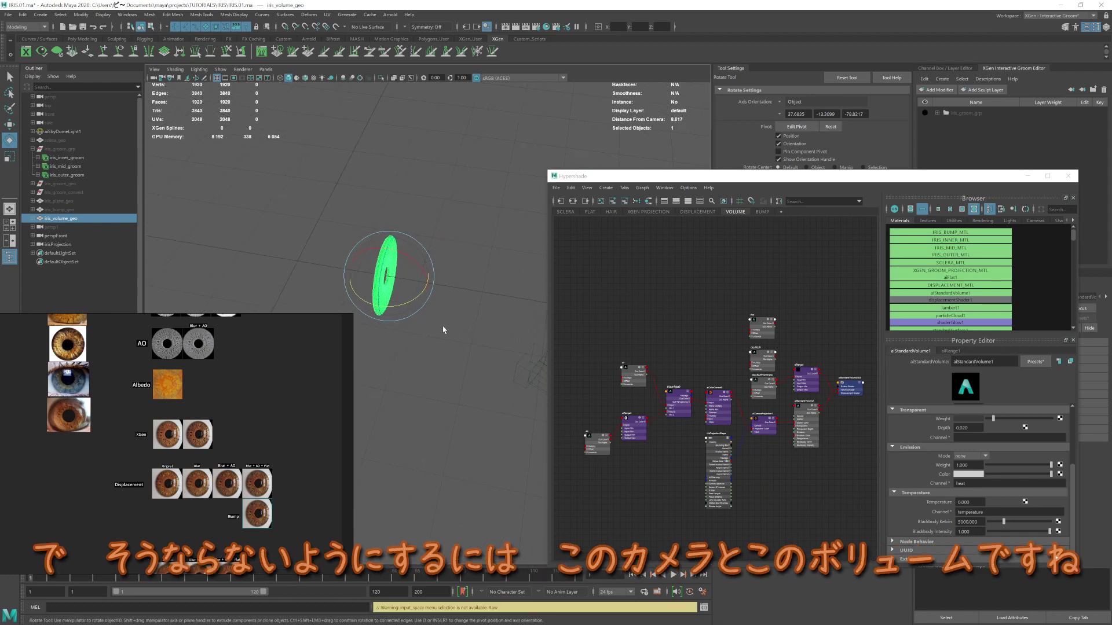
{"action": "key", "text": "q"}
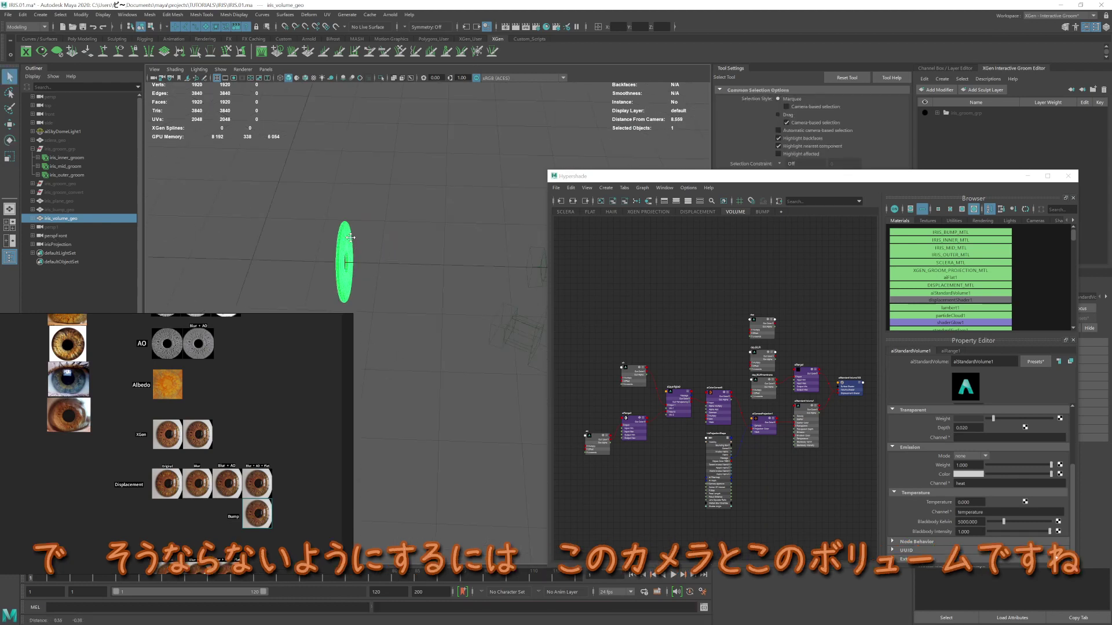
{"action": "left_click_drag", "start_coordinate": [445, 326], "coordinate": [413, 209], "text": "alt"}
Add the irisProjection camera to the selection and group them with Ctrl+G.
{"action": "left_click", "coordinate": [61, 245], "text": "ctrl"}
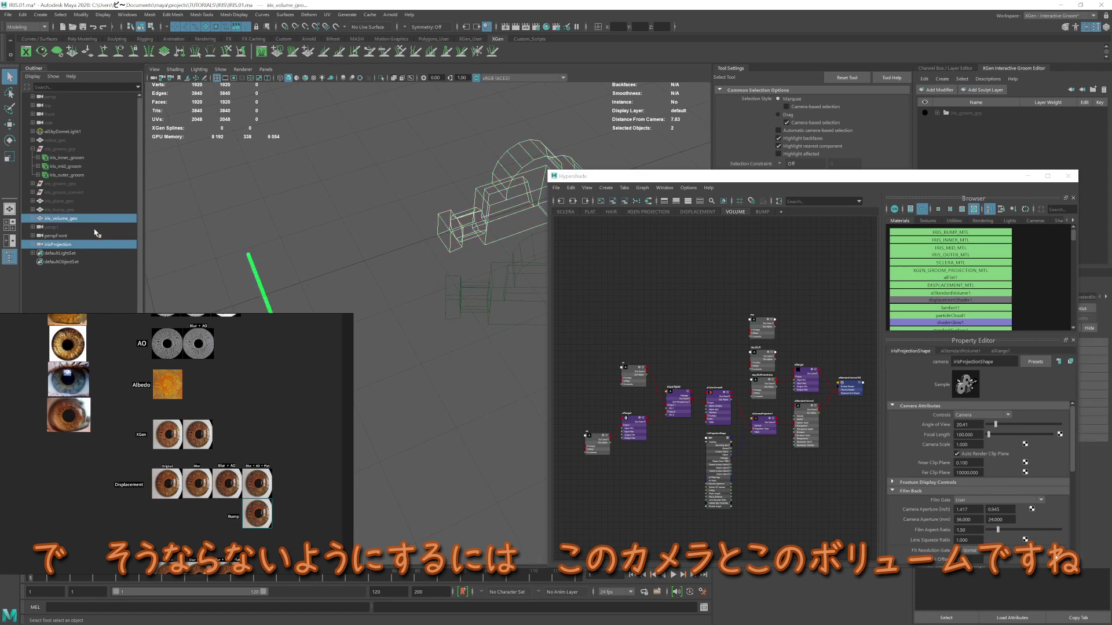
{"action": "mouse_move", "coordinate": [354, 255]}
{"action": "left_mouse_down", "text": "alt"}
{"action": "mouse_move", "coordinate": [388, 243]}
{"action": "mouse_move", "coordinate": [356, 252]}
{"action": "left_mouse_up", "text": "alt"}
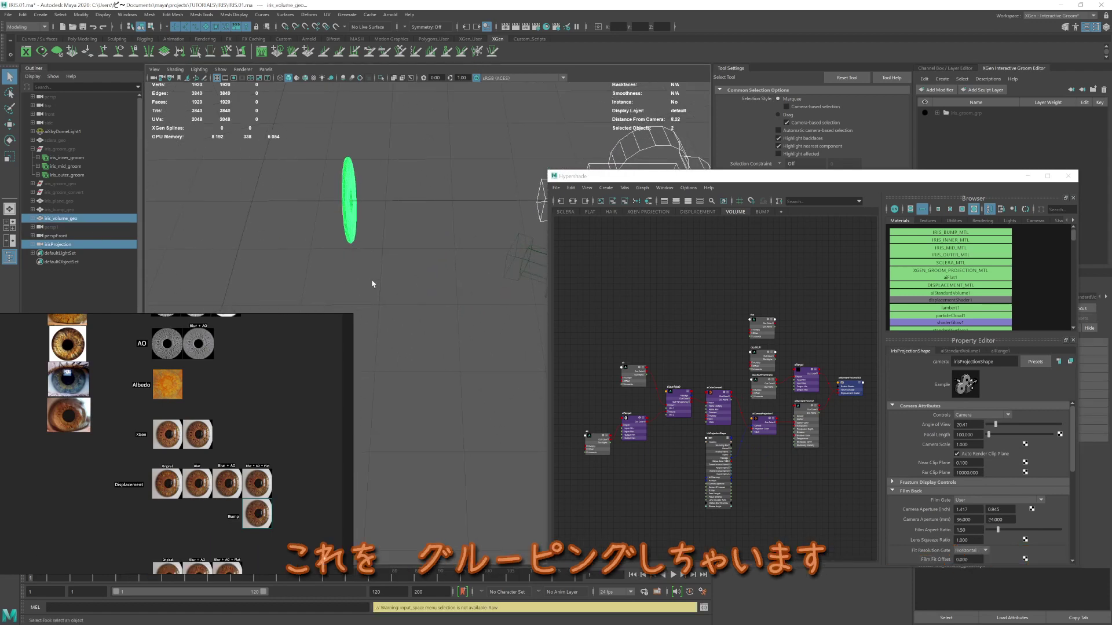
{"action": "key", "text": "ctrl+g"}
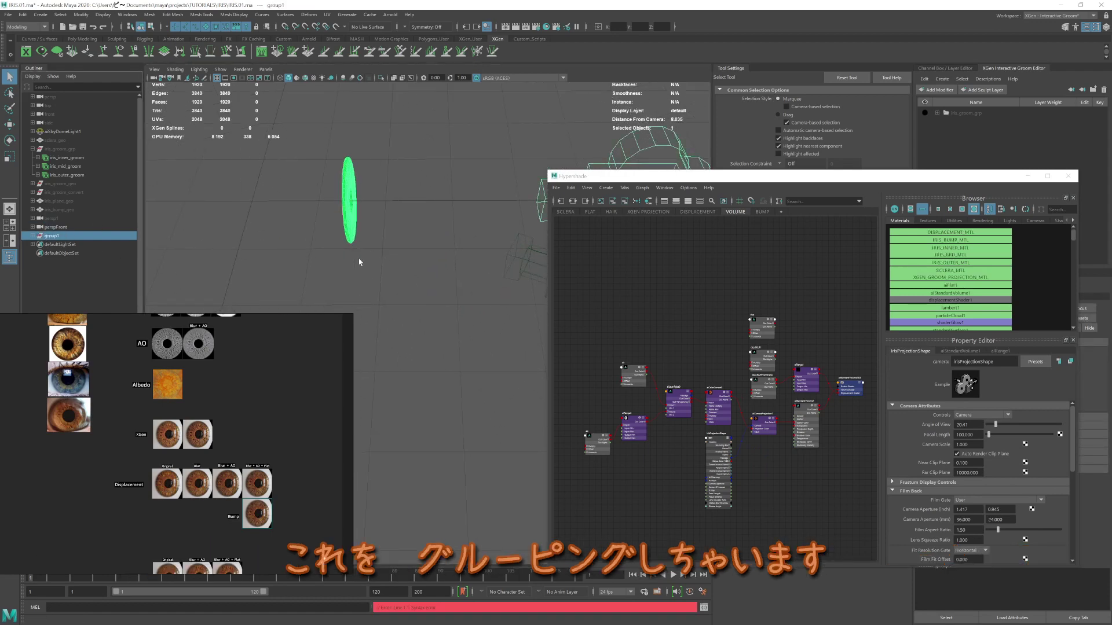
{"action": "key", "text": "e"}
{"action": "mouse_move", "coordinate": [323, 228]}
{"action": "left_mouse_down", "text": "alt"}
{"action": "mouse_move", "coordinate": [298, 203]}
{"action": "mouse_move", "coordinate": [248, 218]}
{"action": "mouse_move", "coordinate": [219, 174]}
{"action": "mouse_move", "coordinate": [251, 179]}
{"action": "mouse_move", "coordinate": [249, 191]}
{"action": "mouse_move", "coordinate": [224, 191]}
{"action": "mouse_move", "coordinate": [224, 178]}
{"action": "left_mouse_up", "text": "alt"}
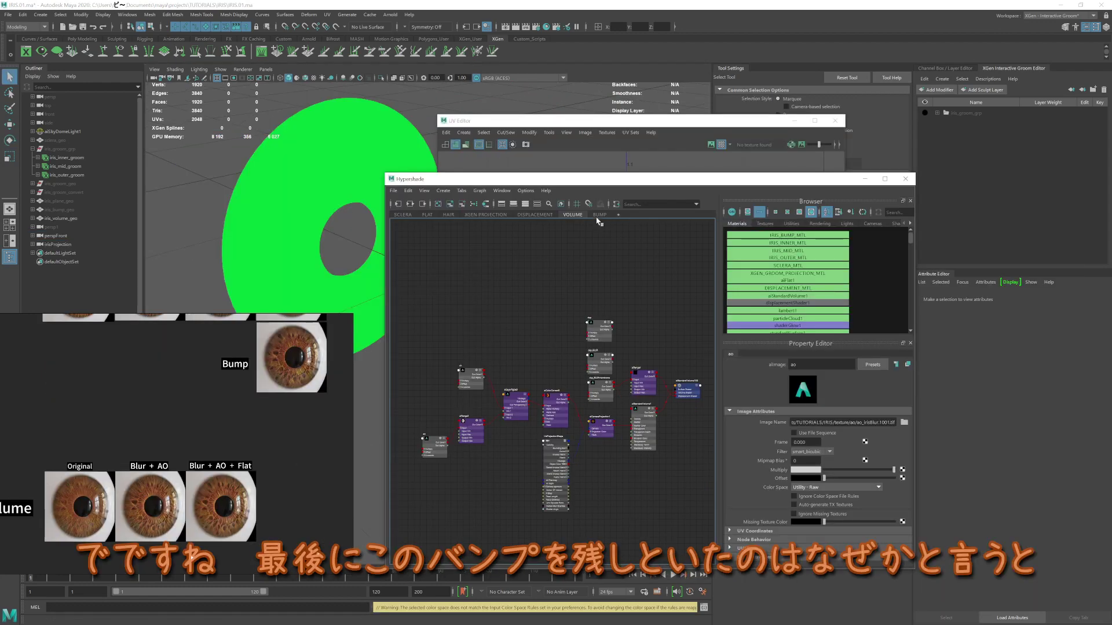
Show the BUMP shader network and zoom in on the Bump comparison render.
{"action": "left_click", "coordinate": [598, 217]}
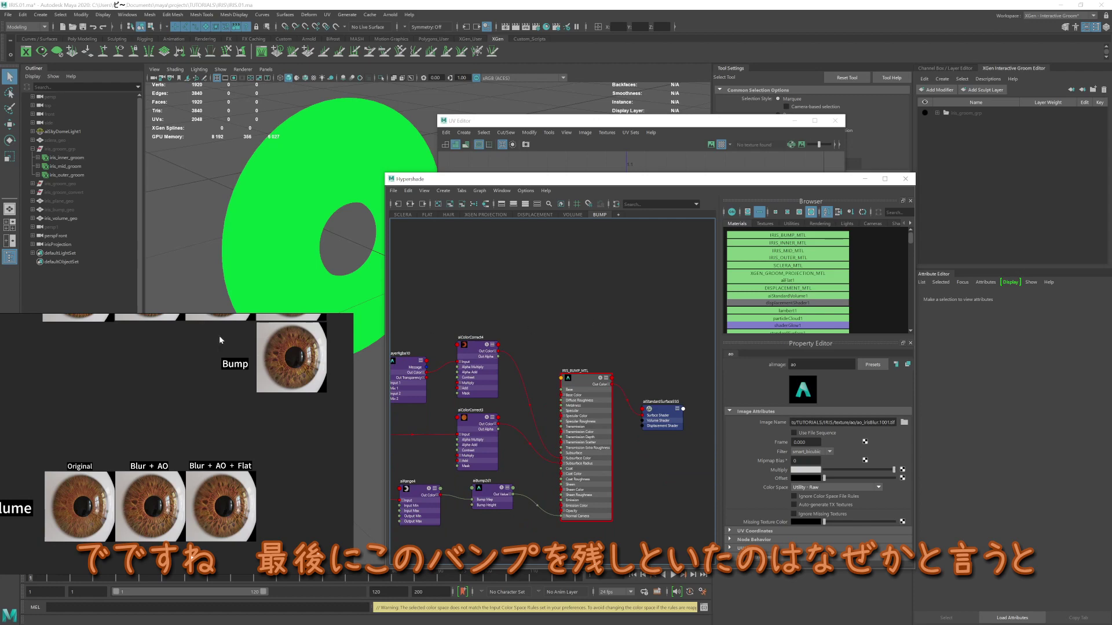
{"action": "middle_click_drag", "start_coordinate": [180, 343], "coordinate": [150, 392]}
{"action": "scroll", "coordinate": [292, 342], "scroll_direction": "up", "scroll_amount": 3}
{"action": "scroll", "coordinate": [281, 351], "scroll_direction": "up", "scroll_amount": 2}
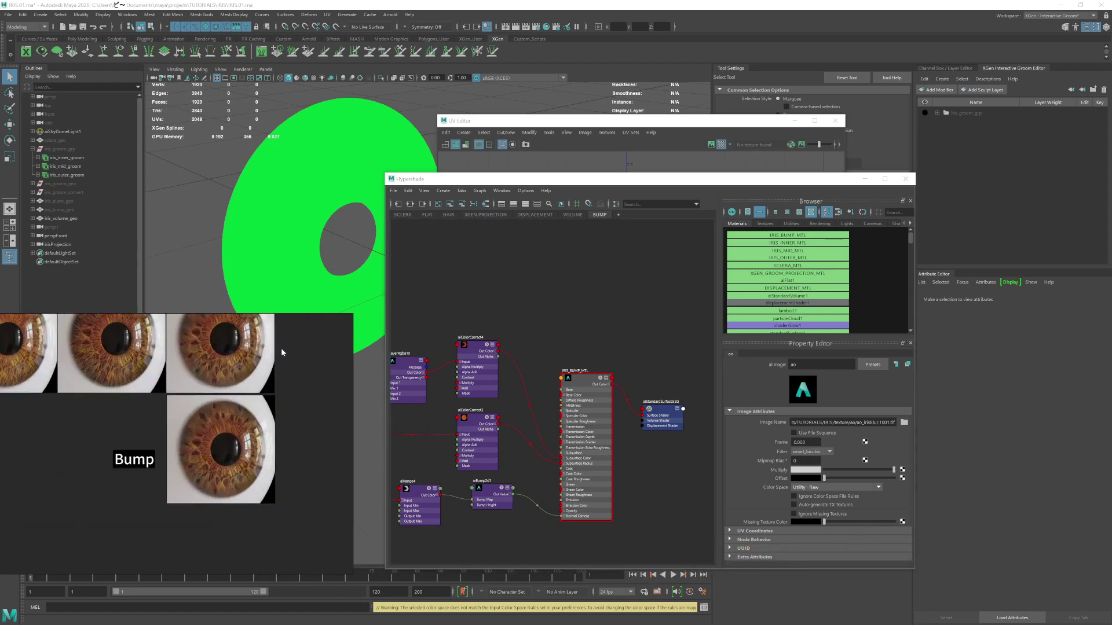
{"action": "scroll", "coordinate": [282, 352], "scroll_direction": "up", "scroll_amount": 2}
{"action": "scroll", "coordinate": [278, 371], "scroll_direction": "up", "scroll_amount": 1}
{"action": "scroll", "coordinate": [273, 391], "scroll_direction": "up", "scroll_amount": 2}
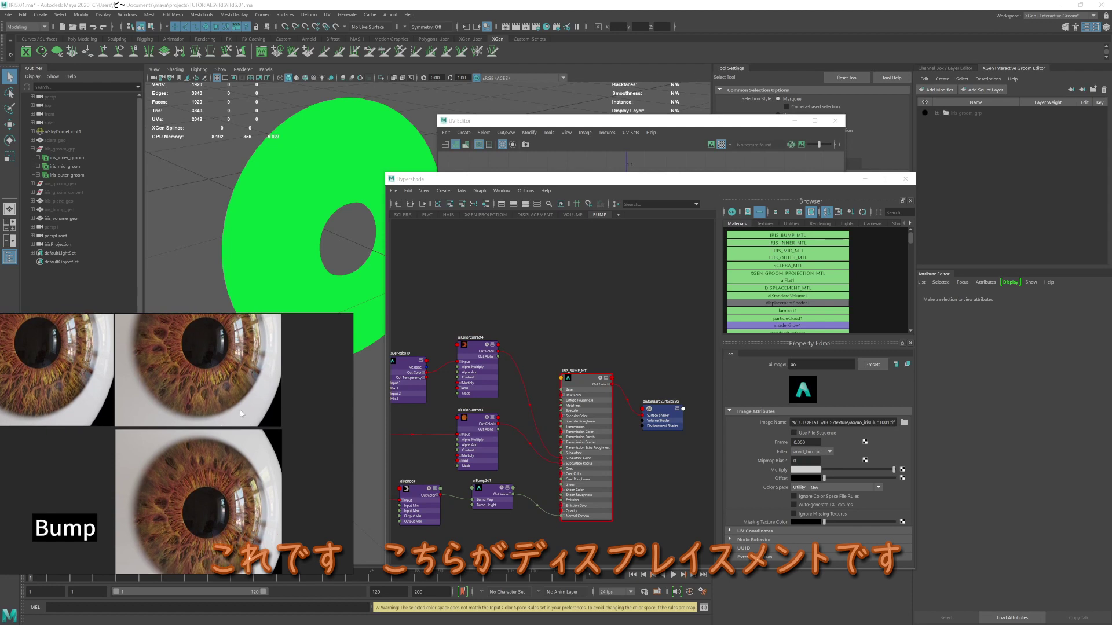
{"action": "scroll", "coordinate": [249, 457], "scroll_direction": "up", "scroll_amount": 2}
{"action": "scroll", "coordinate": [213, 474], "scroll_direction": "up", "scroll_amount": 2}
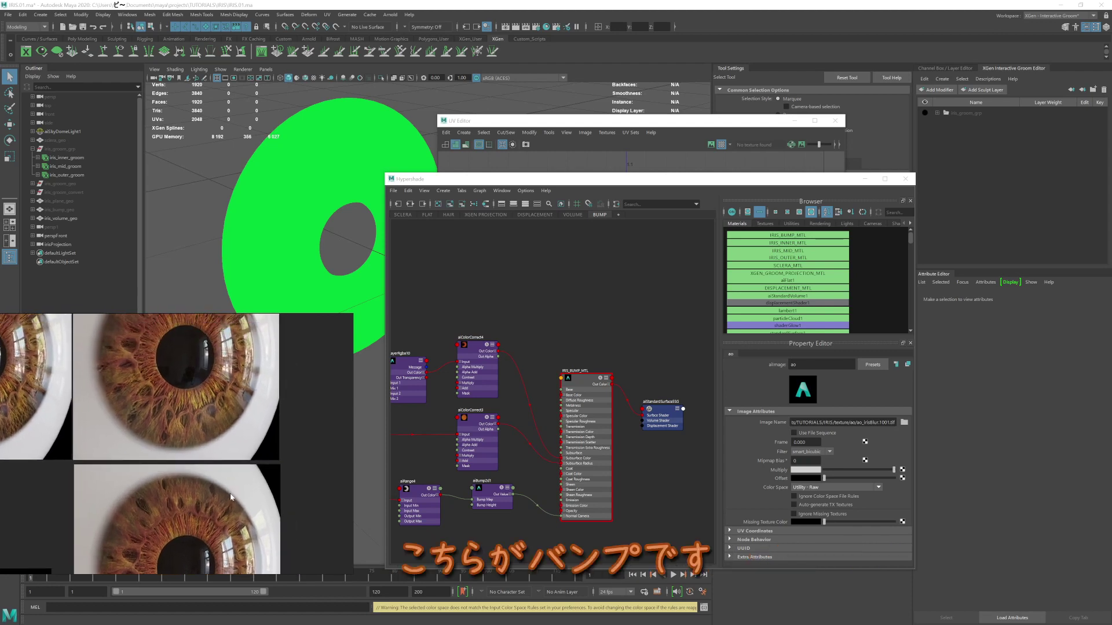
{"action": "scroll", "coordinate": [228, 480], "scroll_direction": "up", "scroll_amount": 1}
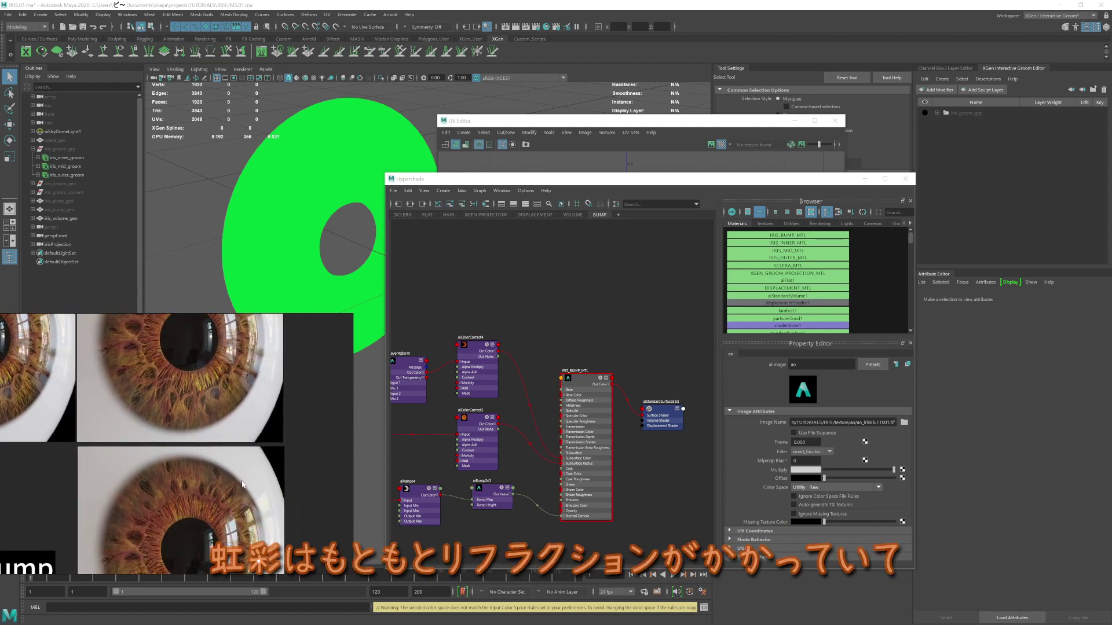
Overlap and shift the eye renders to compare Bump against the Displacement versions.
{"action": "left_click_drag", "start_coordinate": [234, 482], "coordinate": [242, 465]}
{"action": "scroll", "coordinate": [239, 463], "scroll_direction": "up", "scroll_amount": 1}
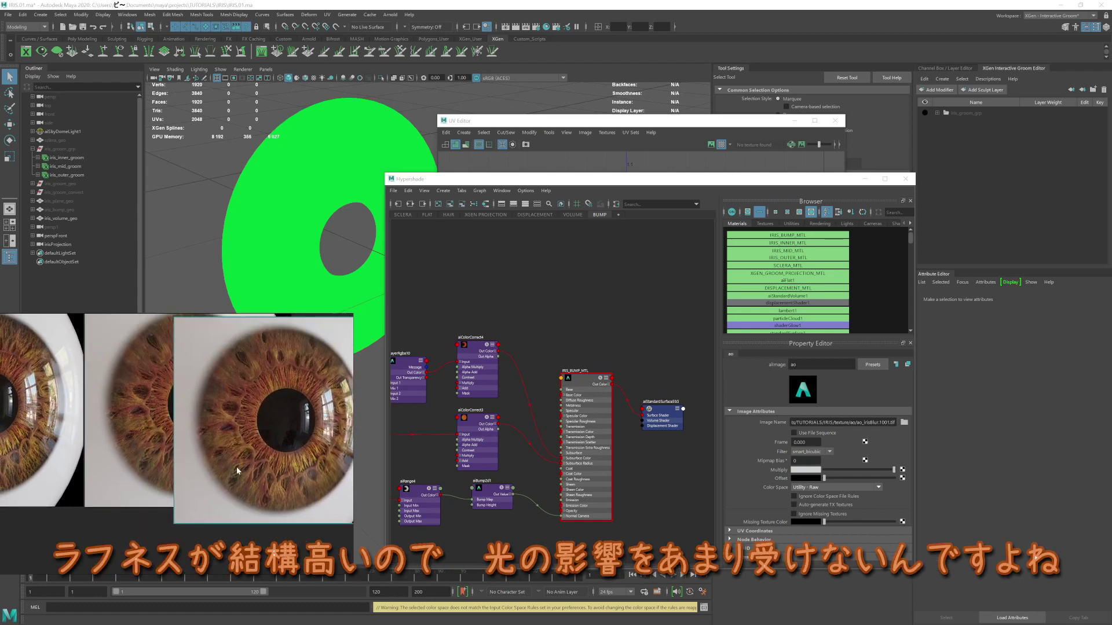
{"action": "scroll", "coordinate": [191, 422], "scroll_direction": "up", "scroll_amount": 1}
{"action": "scroll", "coordinate": [177, 455], "scroll_direction": "up", "scroll_amount": 1}
{"action": "scroll", "coordinate": [177, 455], "scroll_direction": "up", "scroll_amount": 1}
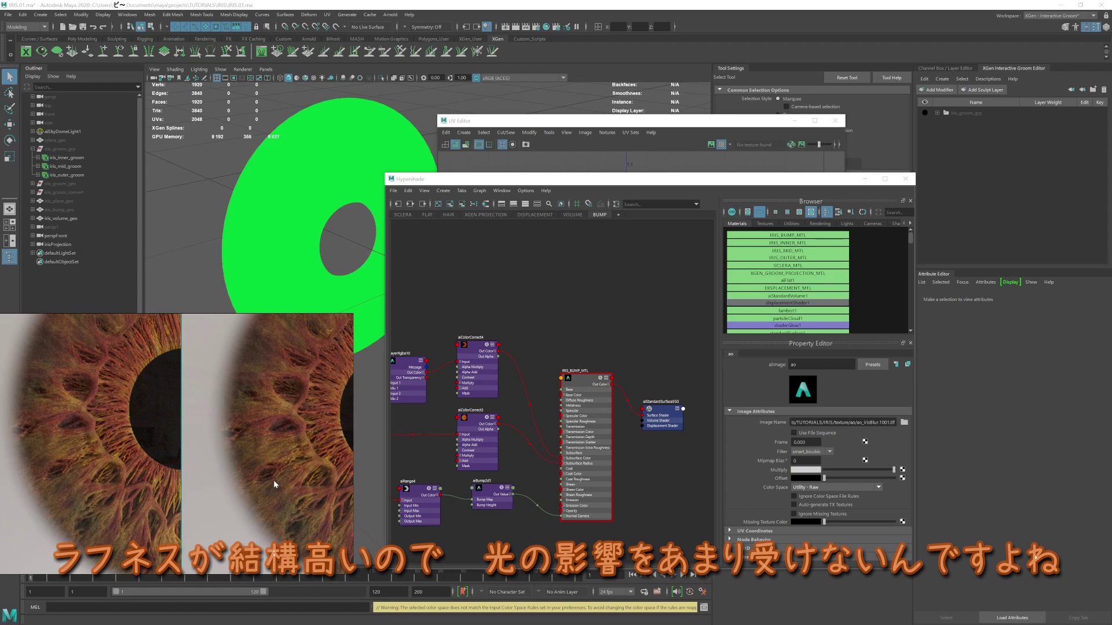
{"action": "scroll", "coordinate": [273, 480], "scroll_direction": "down", "scroll_amount": 3}
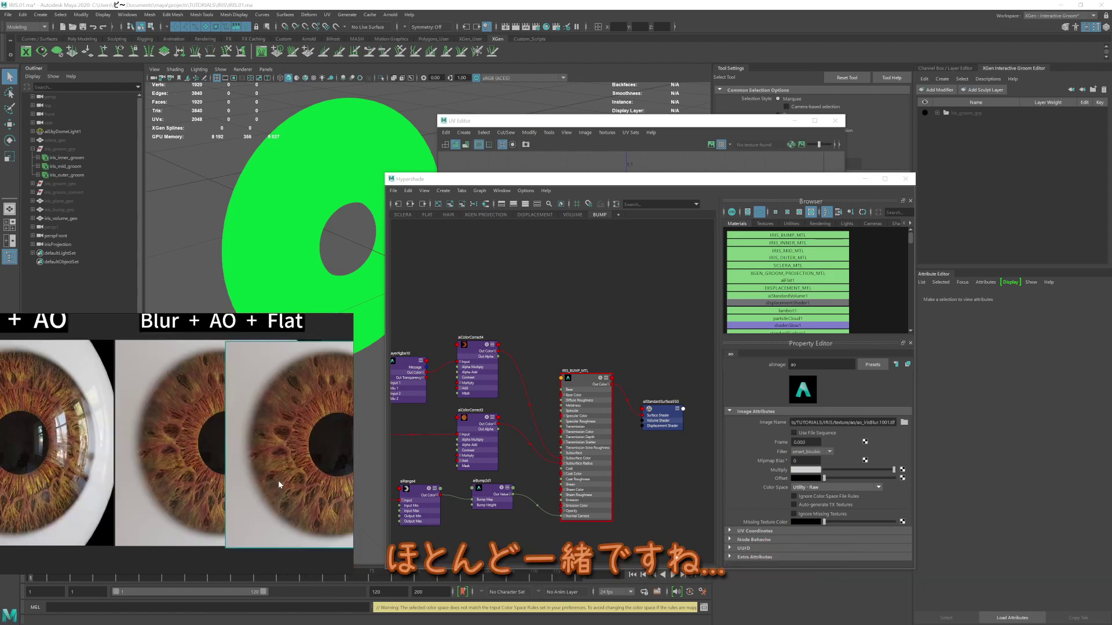
{"action": "scroll", "coordinate": [300, 484], "scroll_direction": "up", "scroll_amount": 2}
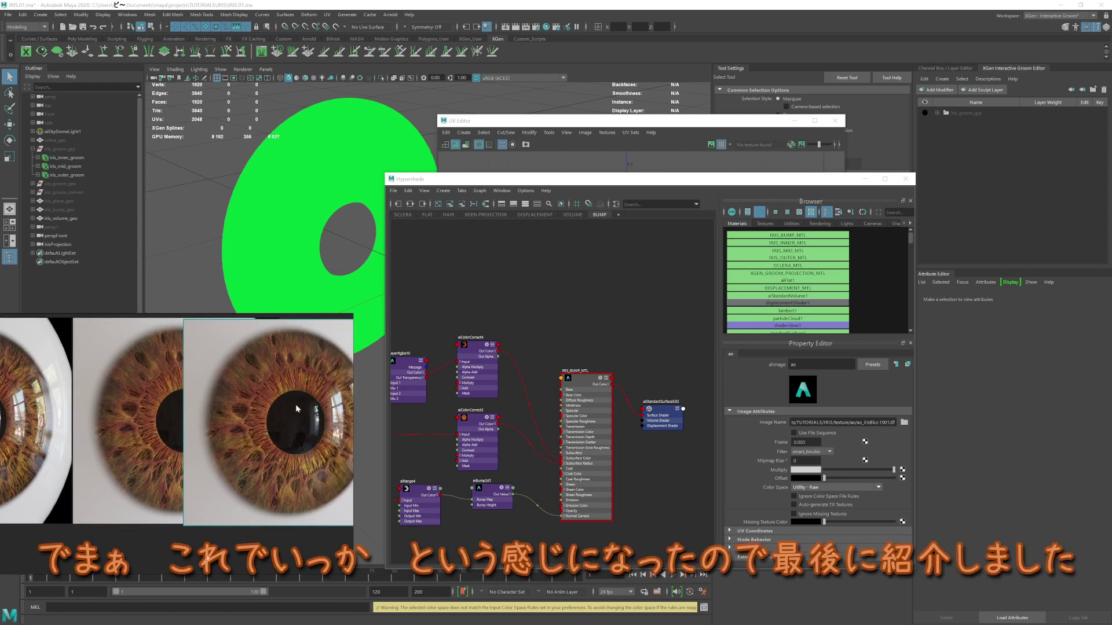
{"action": "left_click_drag", "start_coordinate": [295, 404], "coordinate": [251, 469]}
{"action": "scroll", "coordinate": [252, 470], "scroll_direction": "down", "scroll_amount": 2}
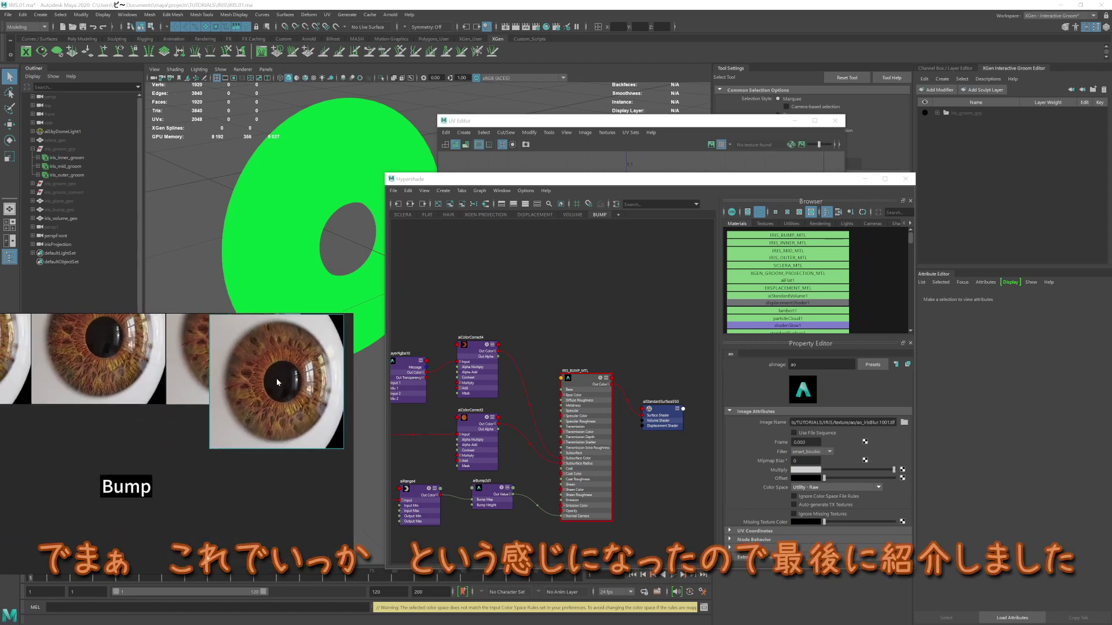
{"action": "left_click_drag", "start_coordinate": [276, 377], "coordinate": [232, 481]}
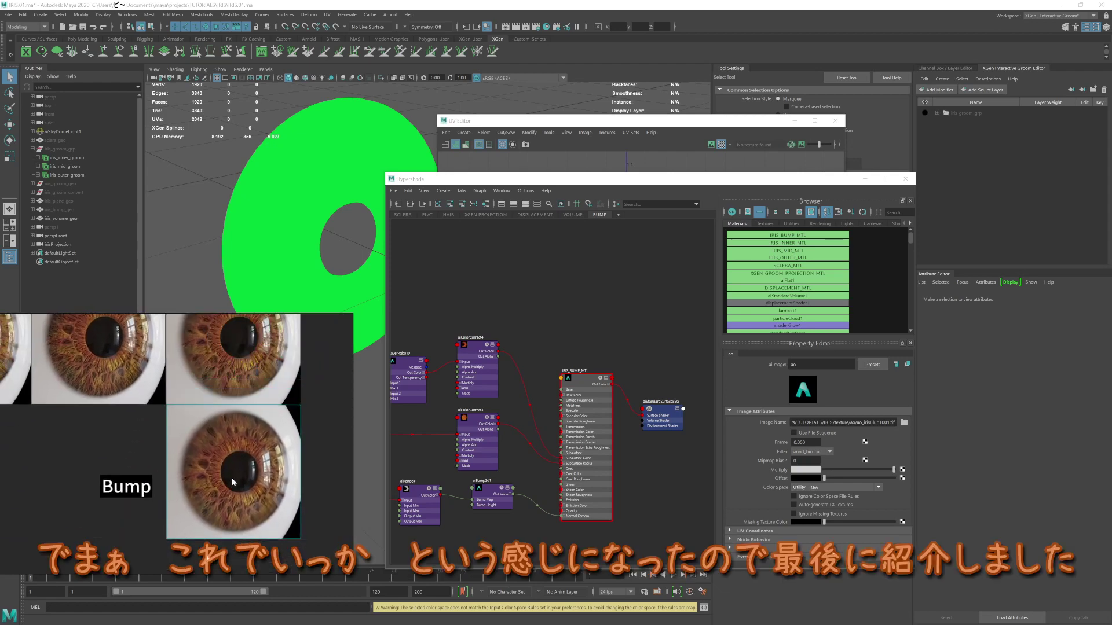